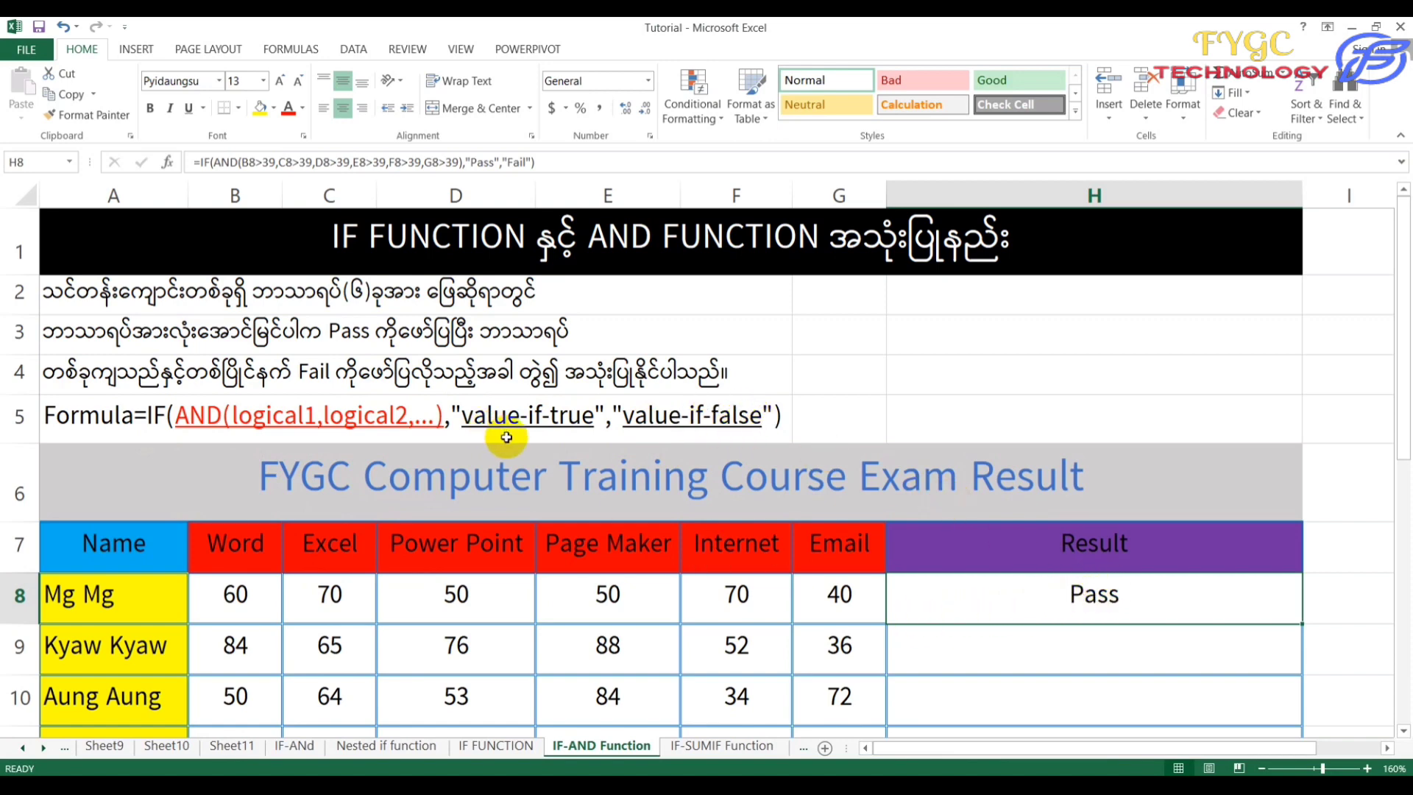
# Clear the existing formula from cell H8 in the Result column.
pyautogui.scroll(-1, 626, 442)
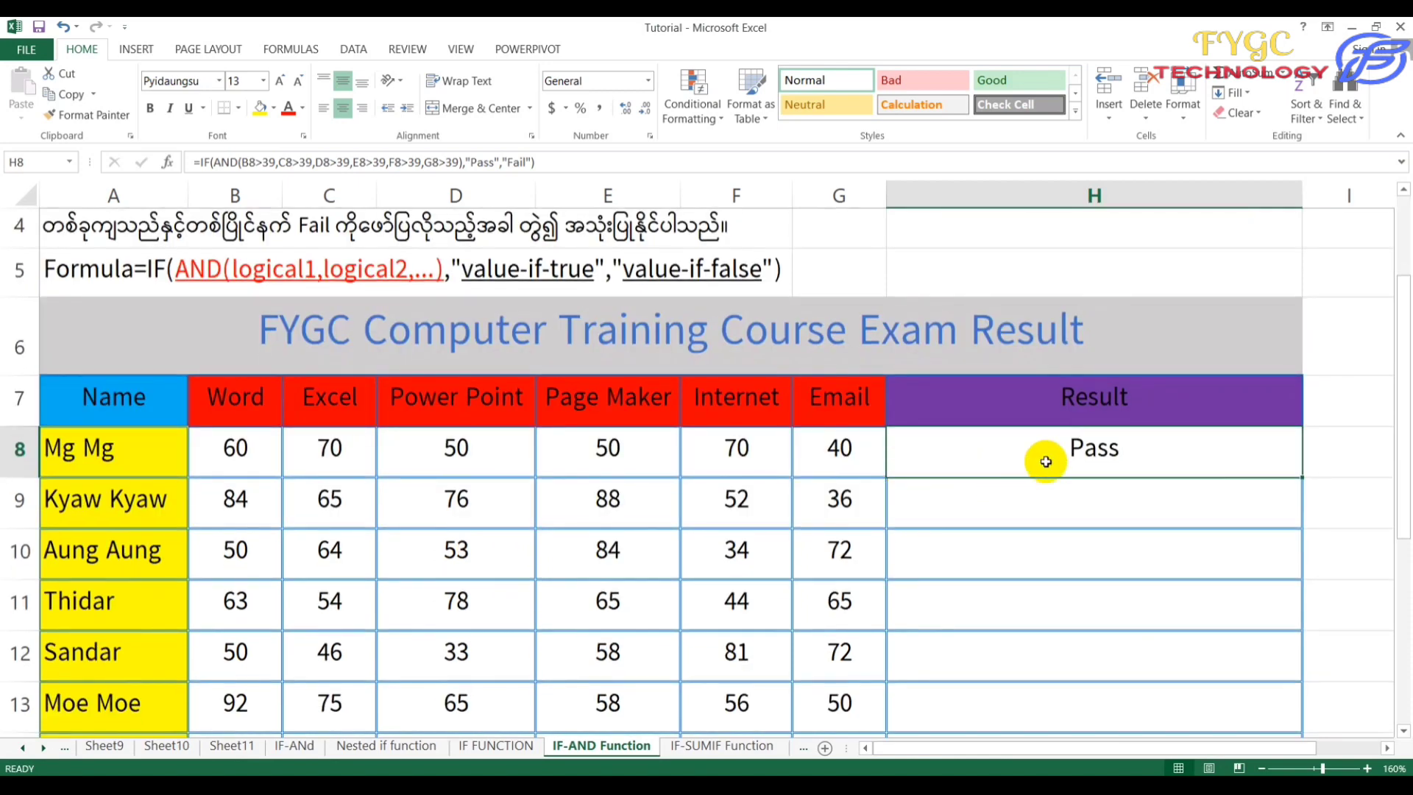
pyautogui.click(1045, 505)
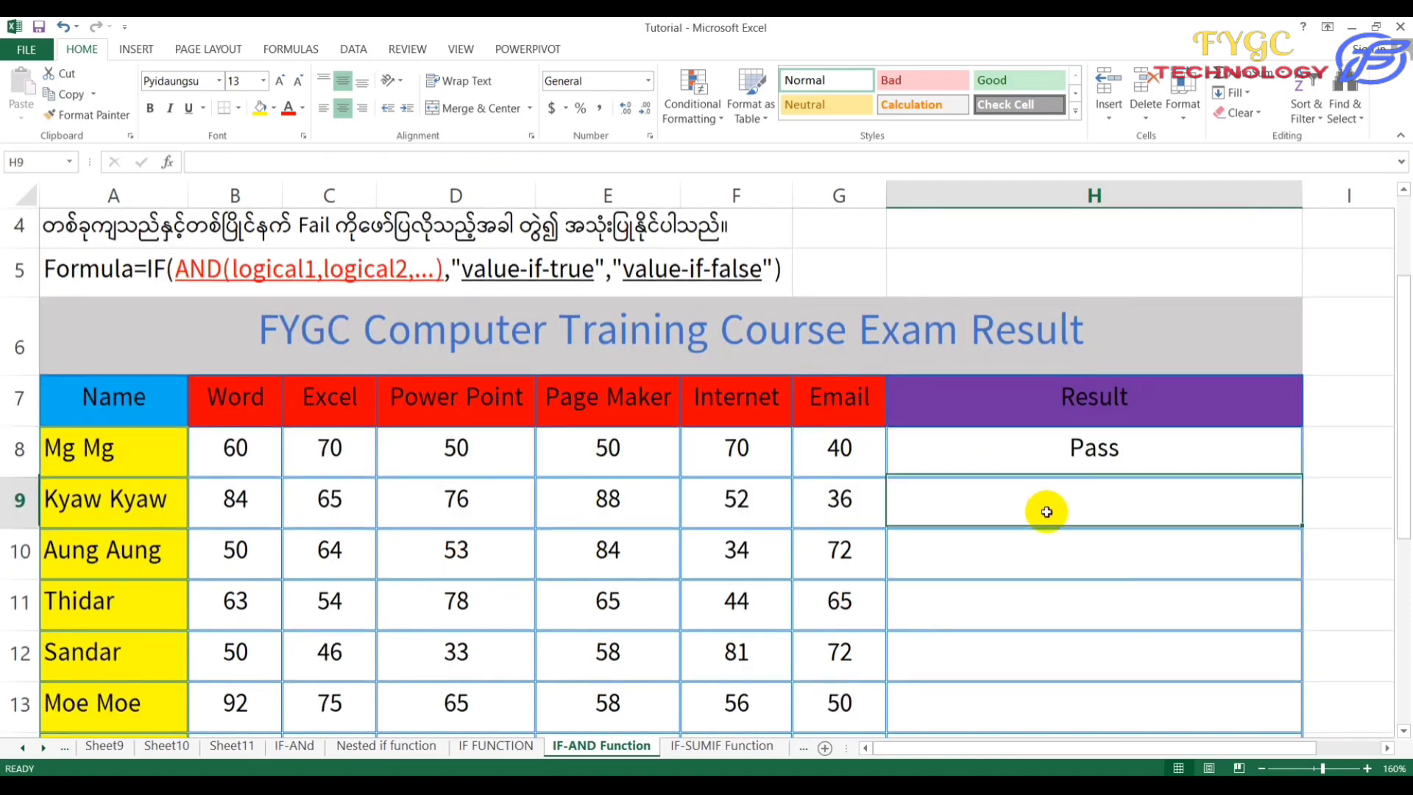
pyautogui.click(1054, 465)
pyautogui.press('Delete')
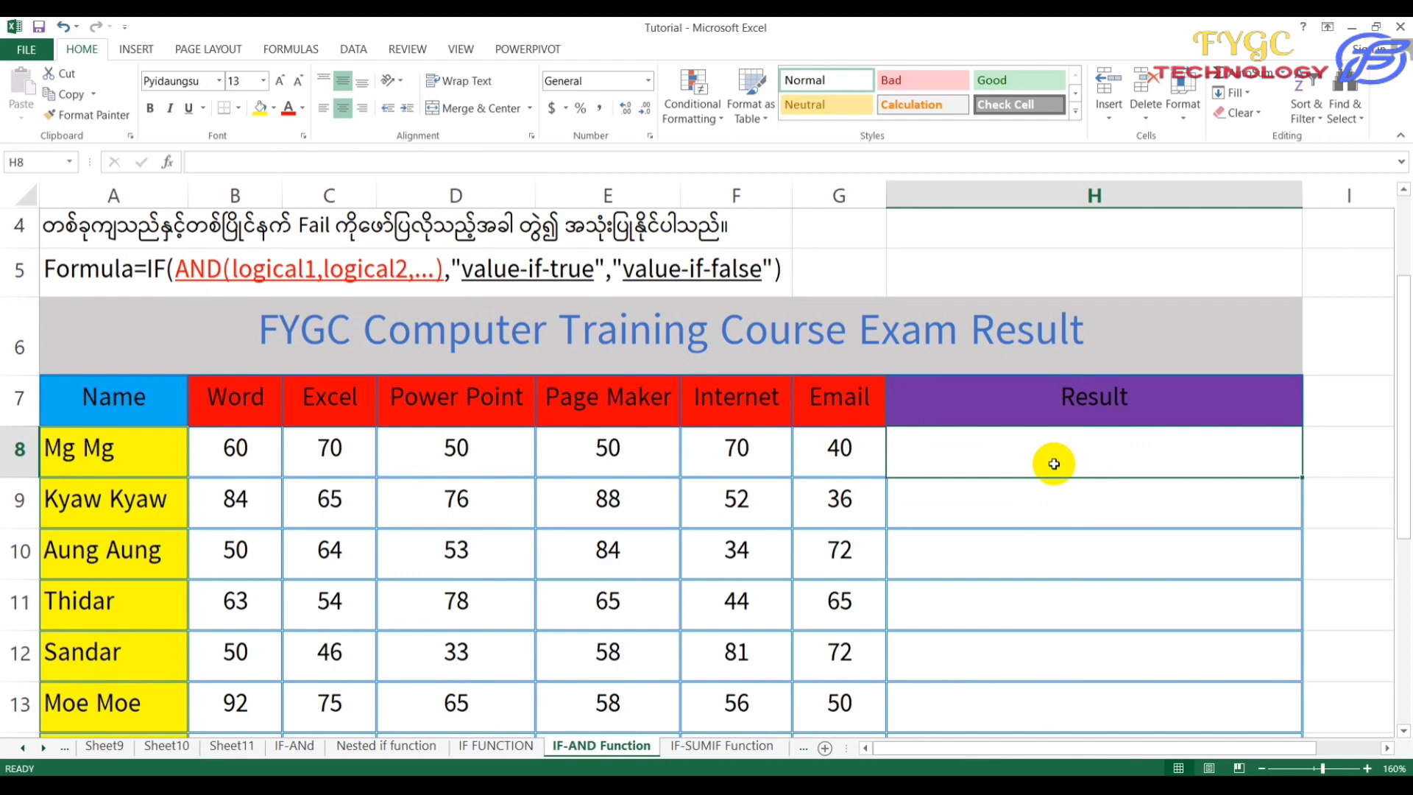
# Begin an IF formula in H8 with a nested AND function whose first condition is B8>39.
pyautogui.scroll(1, 1054, 464)
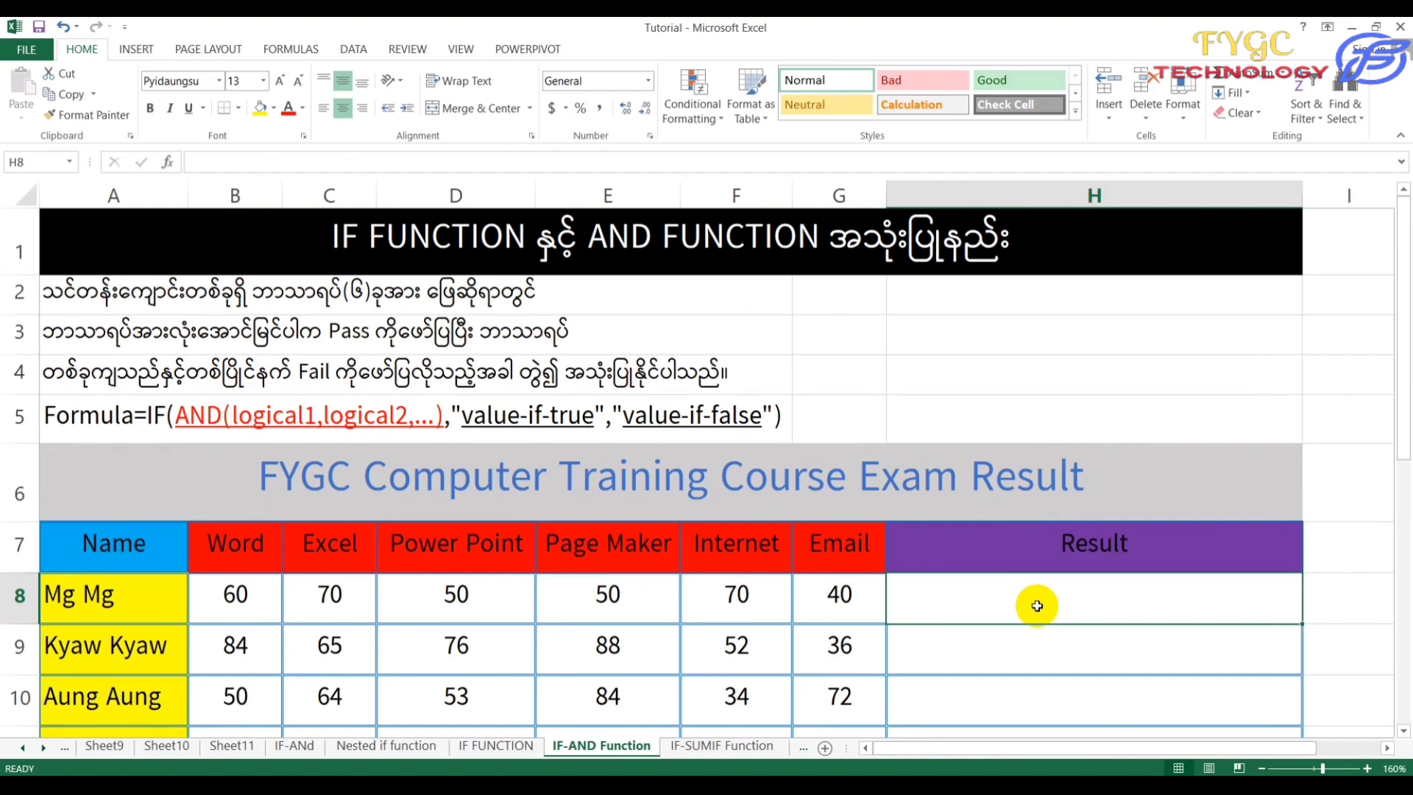
pyautogui.write('=')
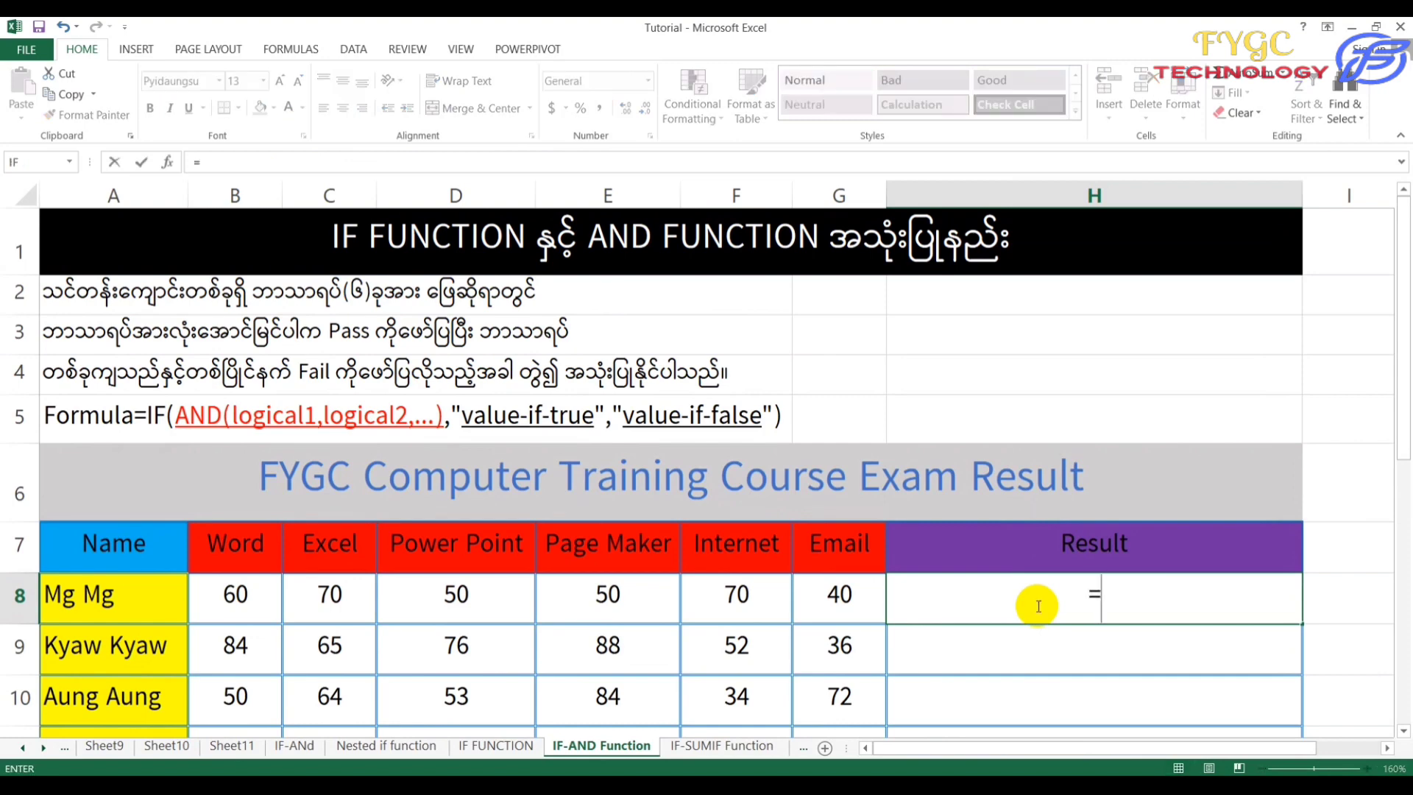
pyautogui.write('if')
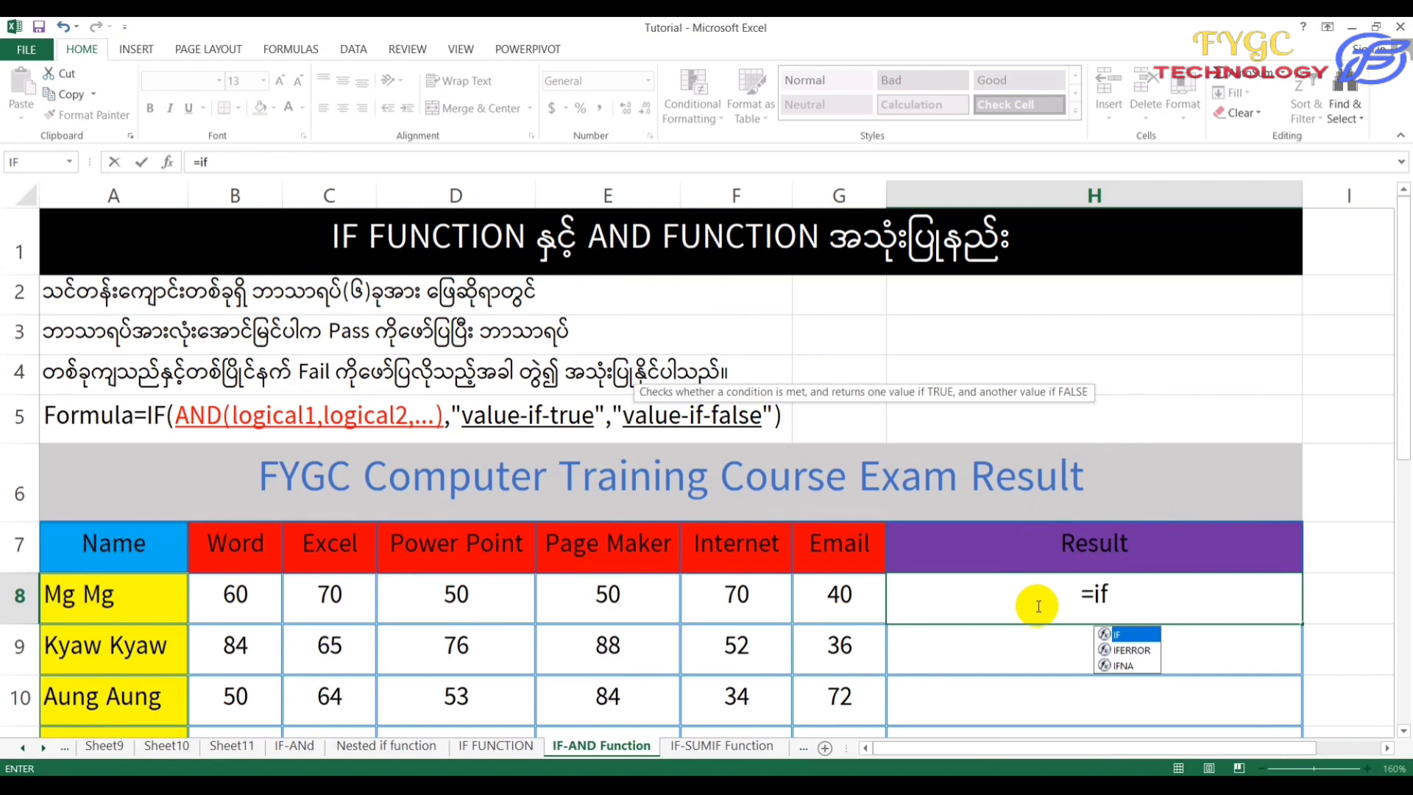
pyautogui.write('(')
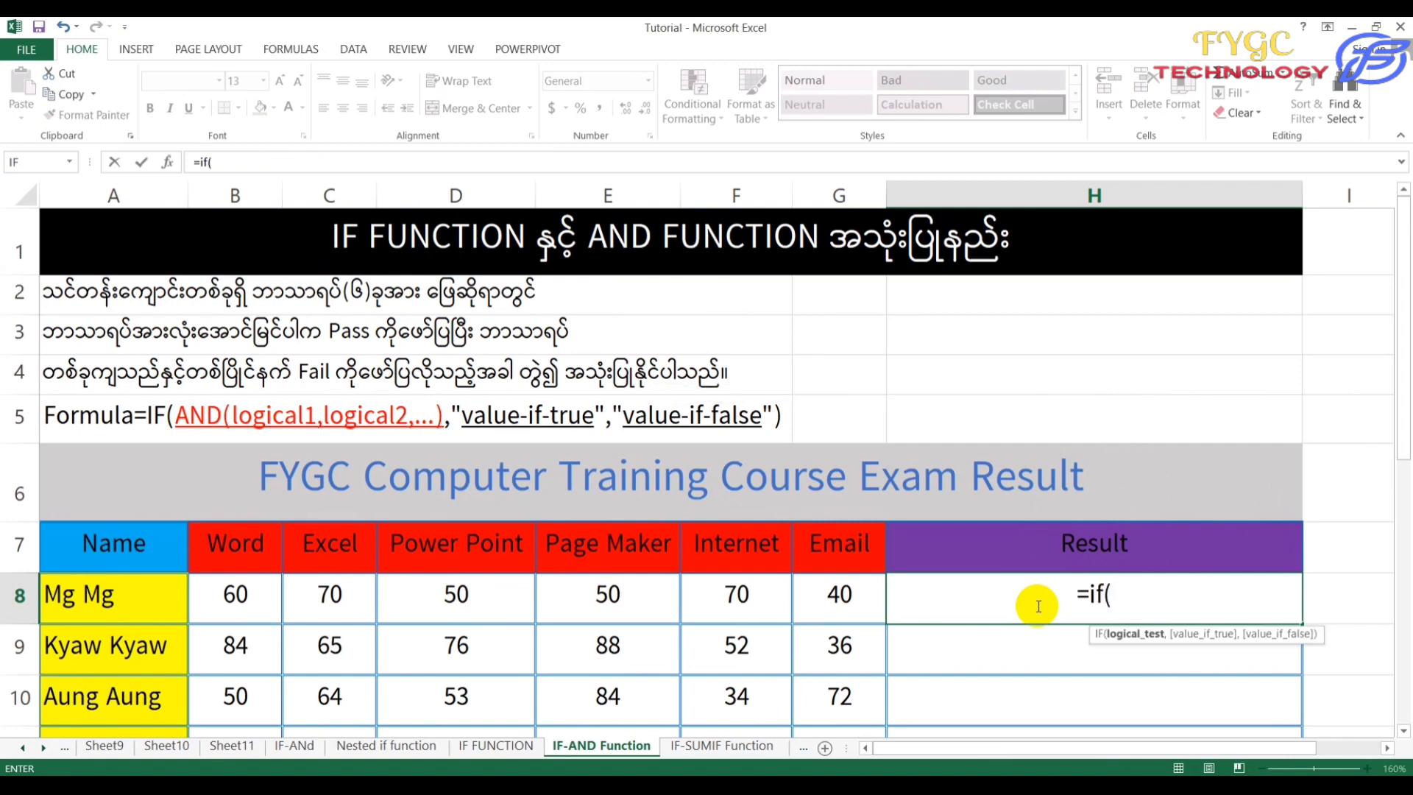
pyautogui.write('and')
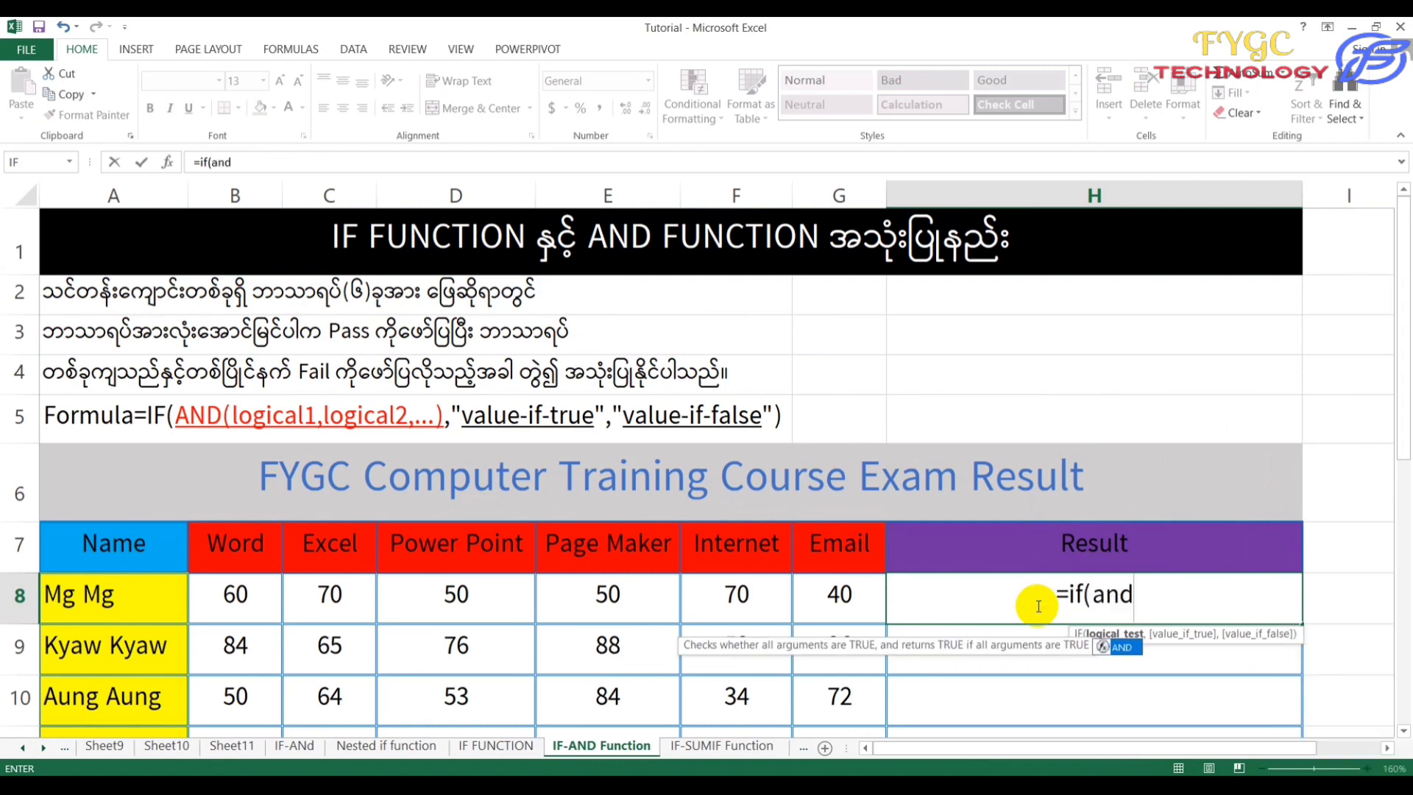
pyautogui.write('(')
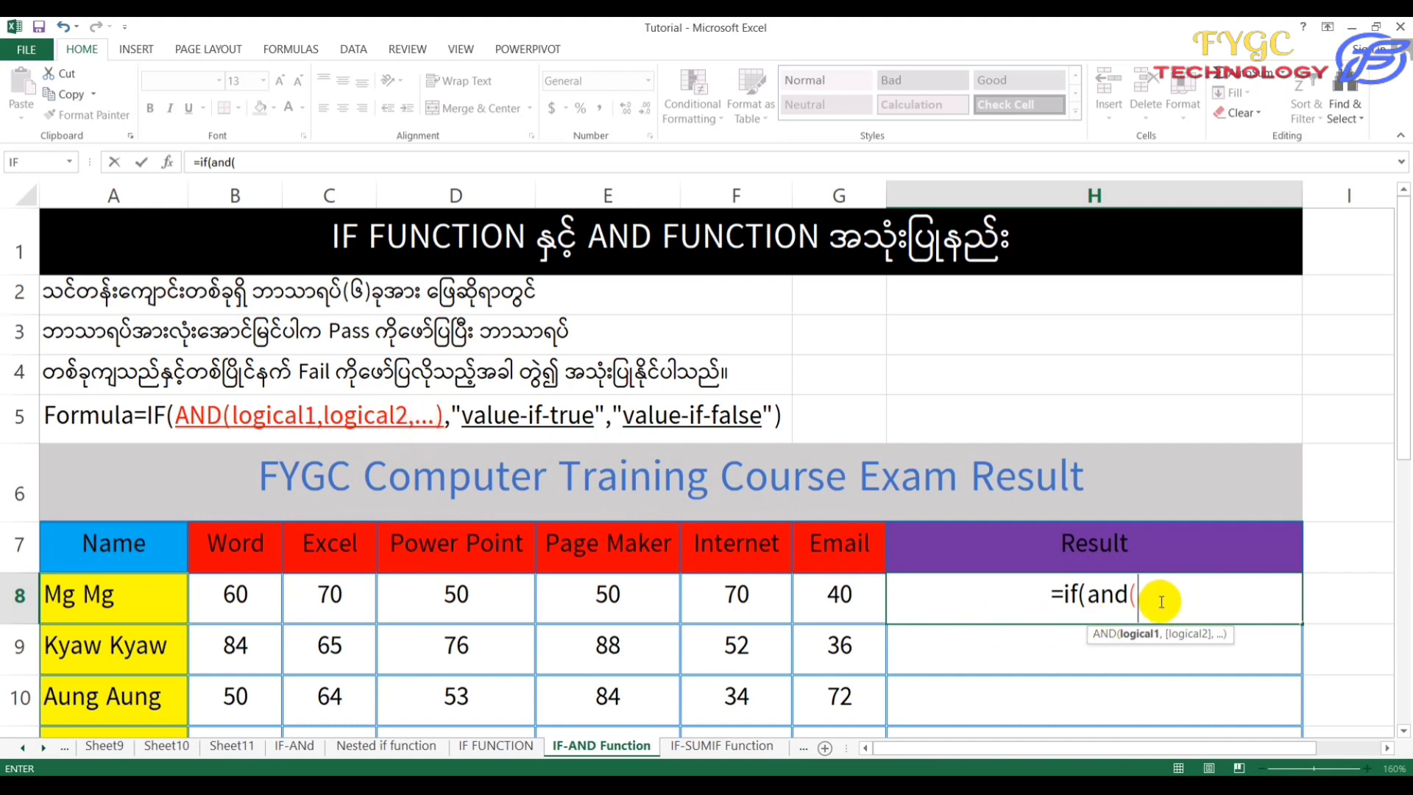
pyautogui.click(228, 593)
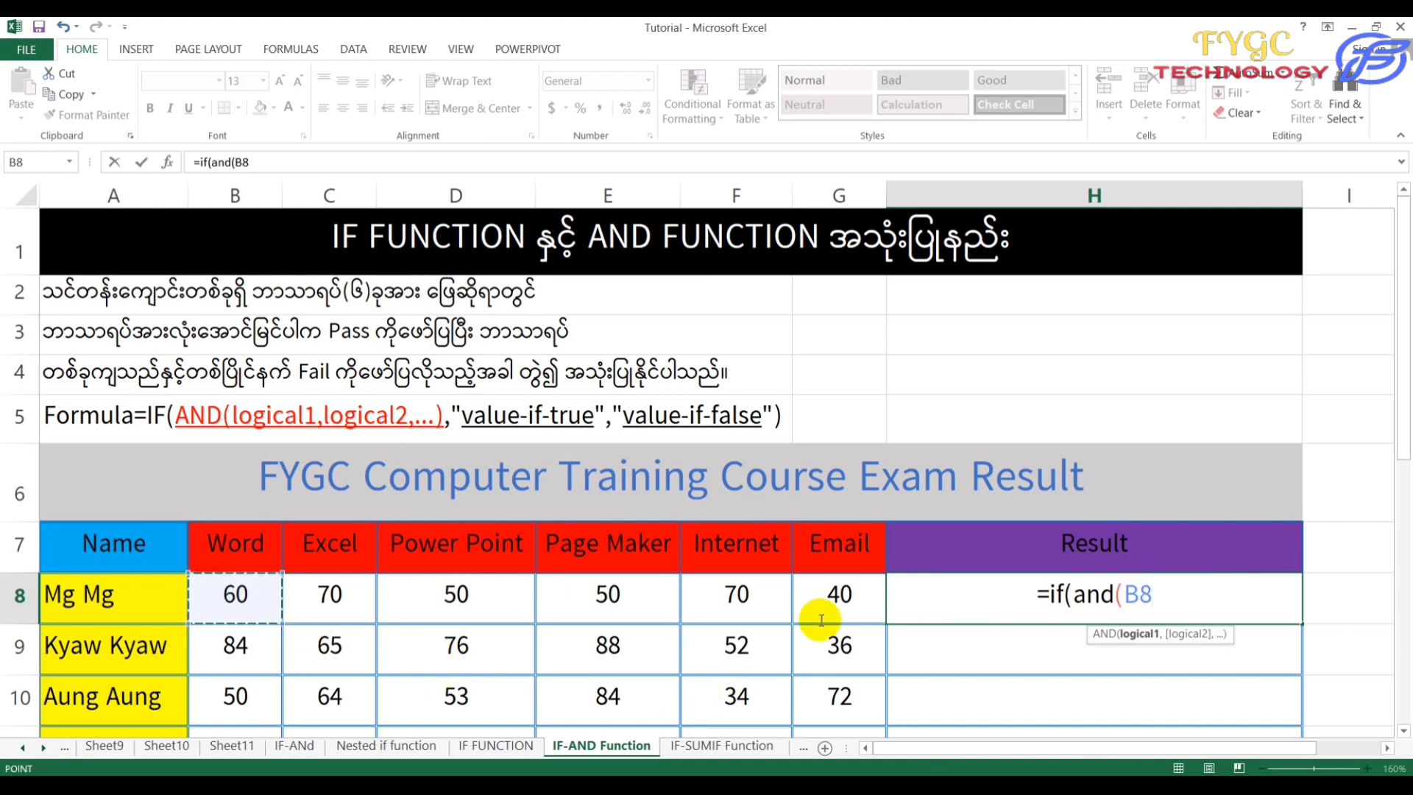
pyautogui.write('>')
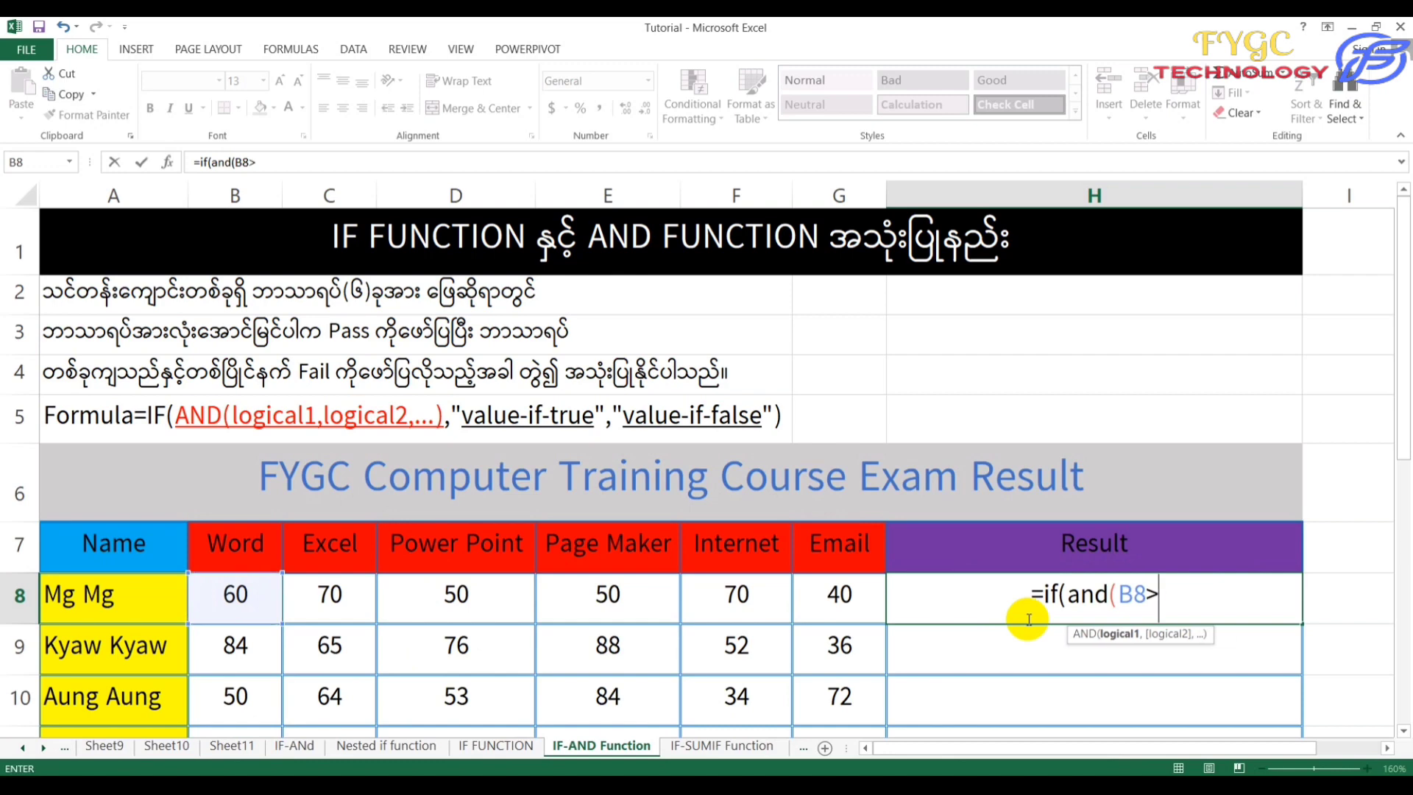
pyautogui.write('39,')
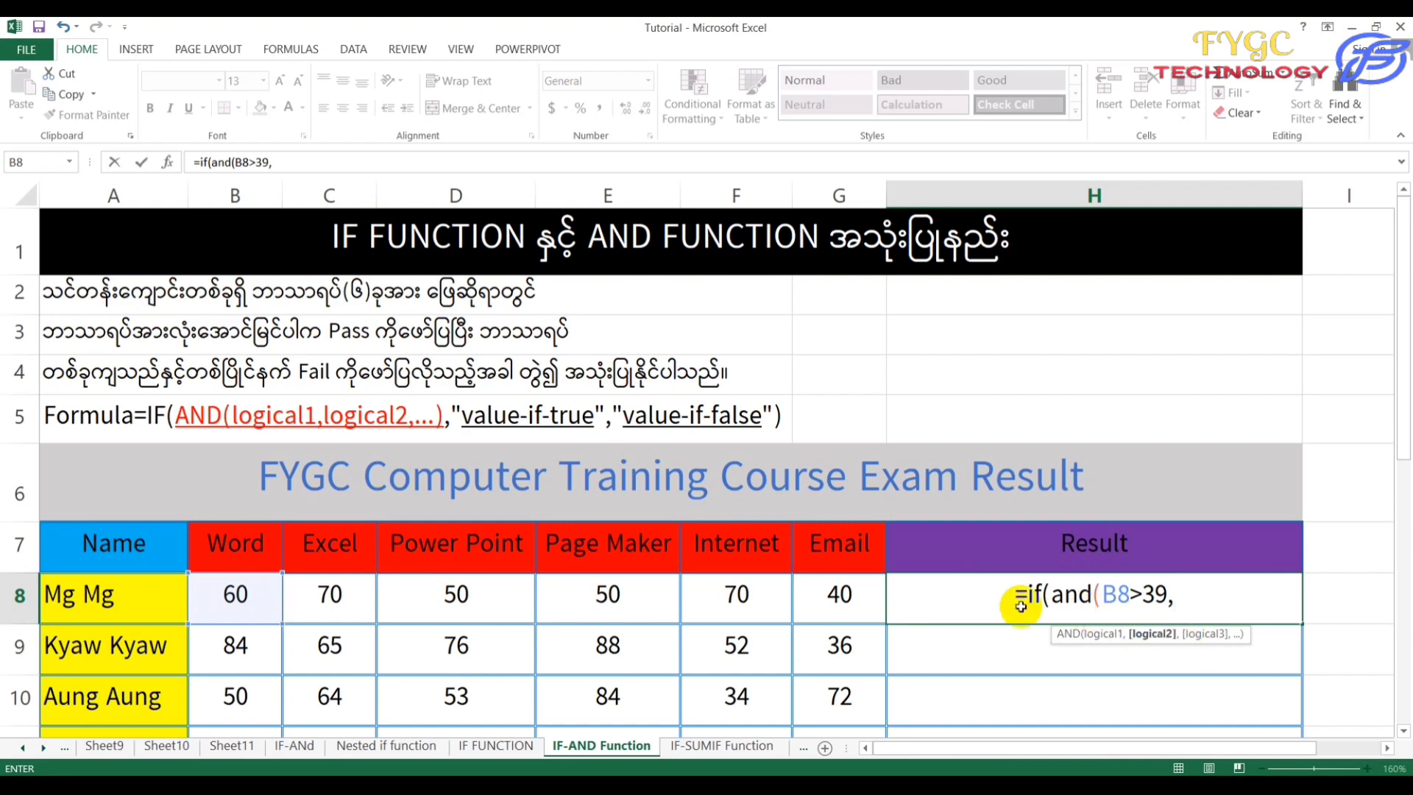
# Add the Excel and Power Point conditions C8>39 and D8>39 to the AND function.
pyautogui.click(330, 593)
pyautogui.write('>3')
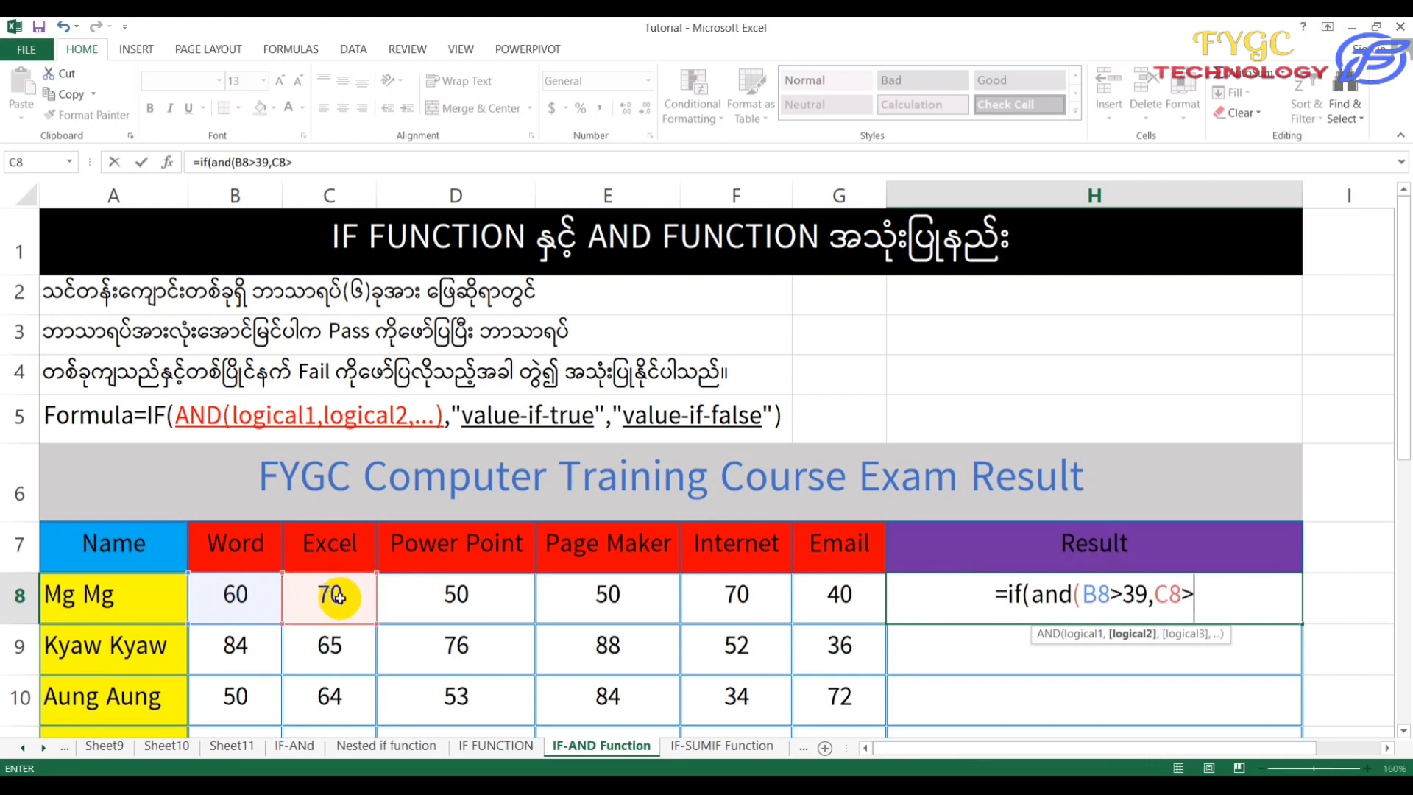
pyautogui.write('9')
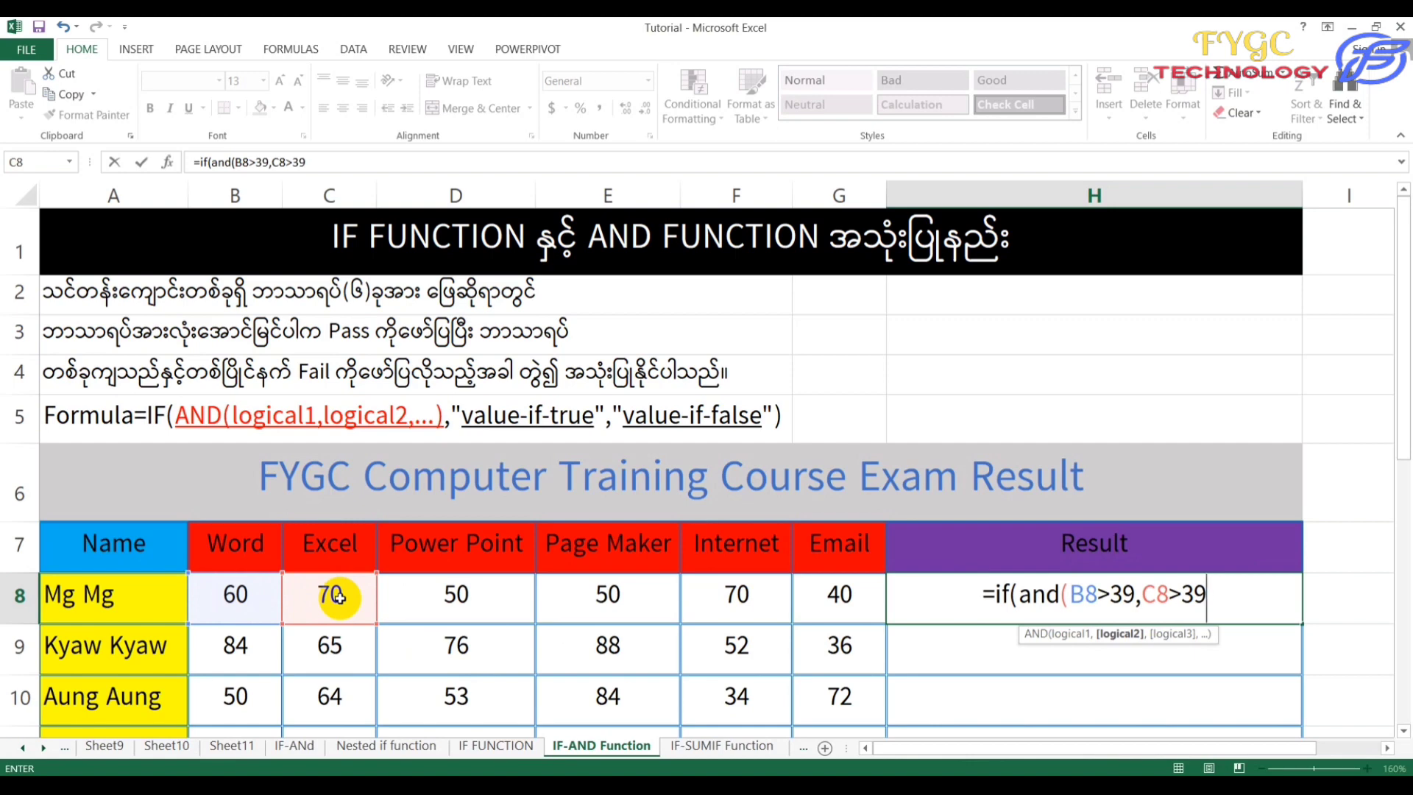
pyautogui.write(',')
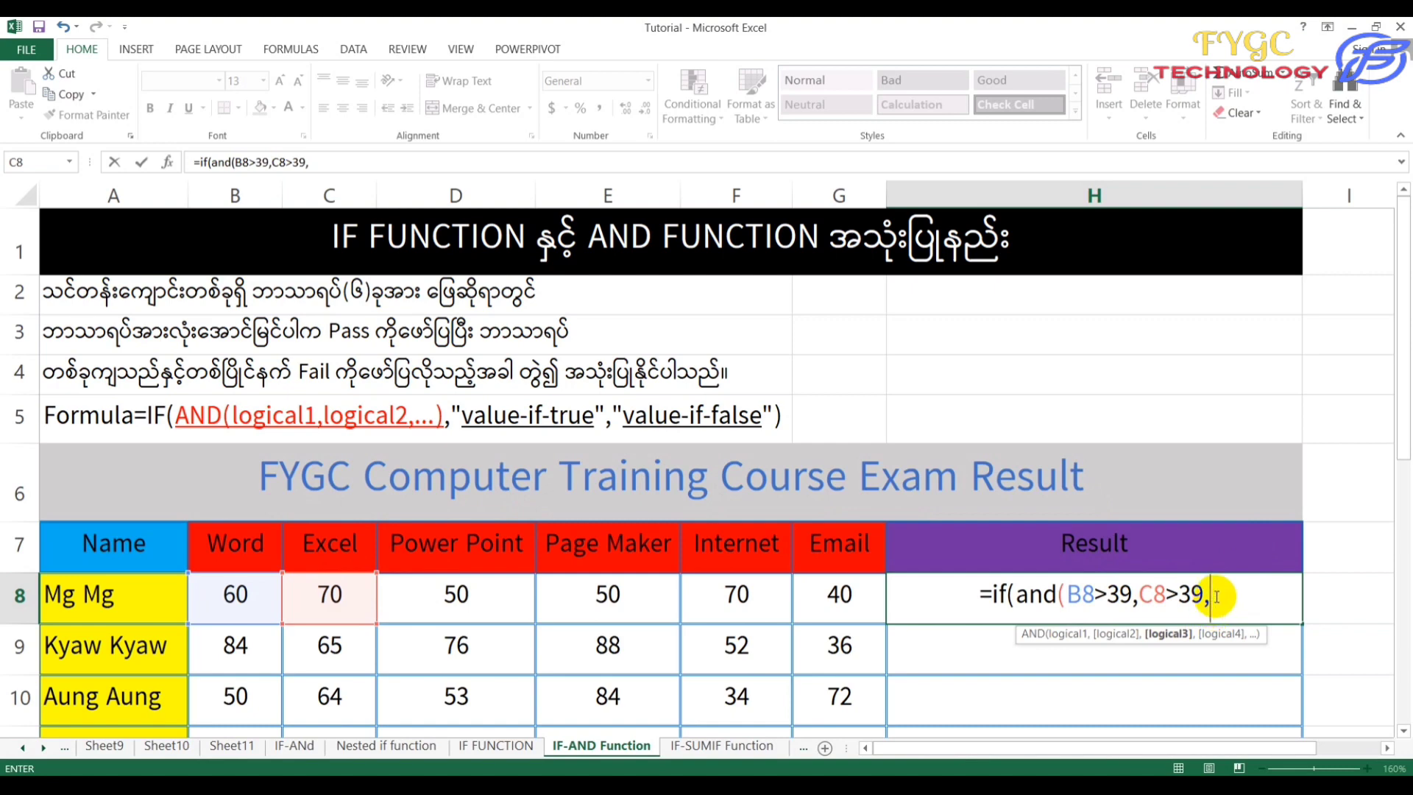
pyautogui.click(483, 600)
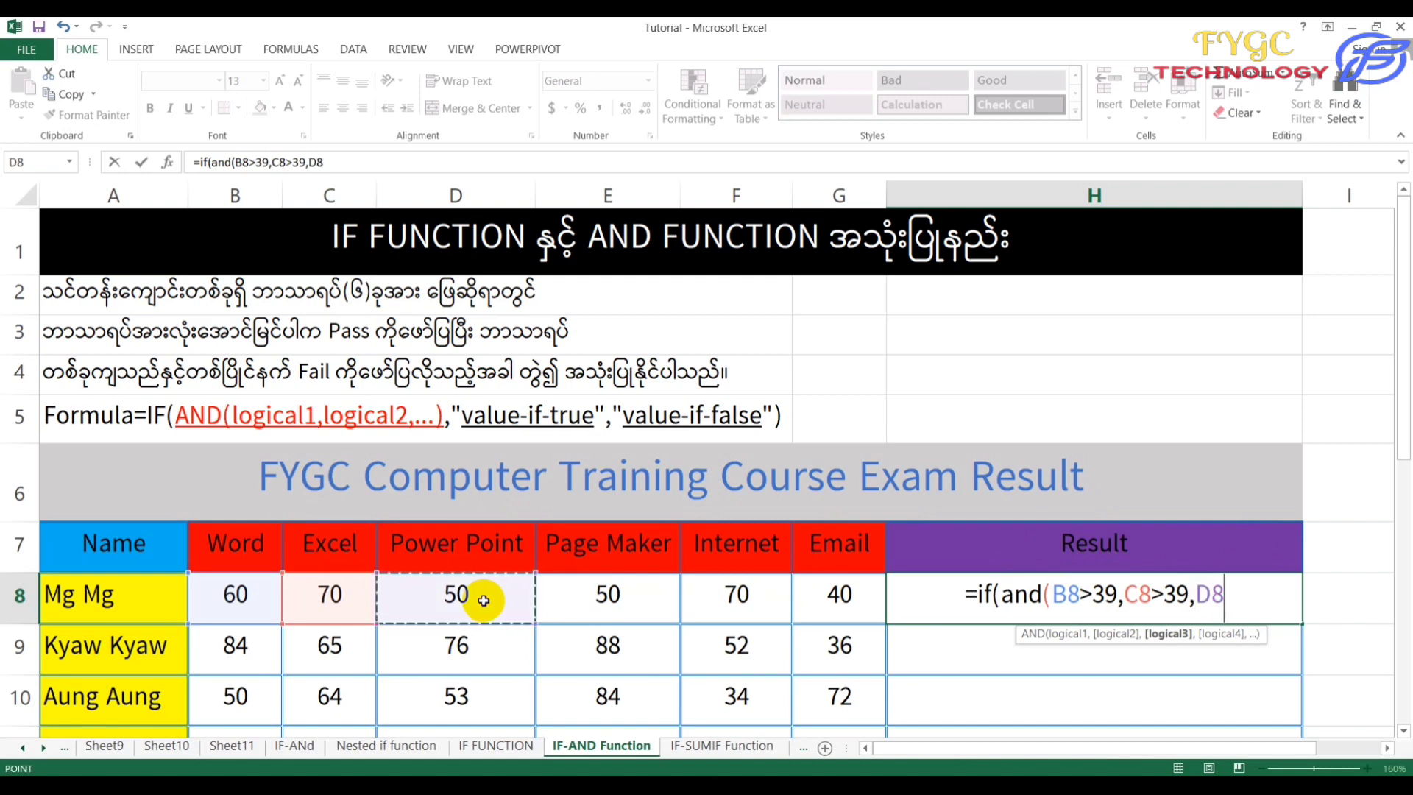
pyautogui.write('>39,')
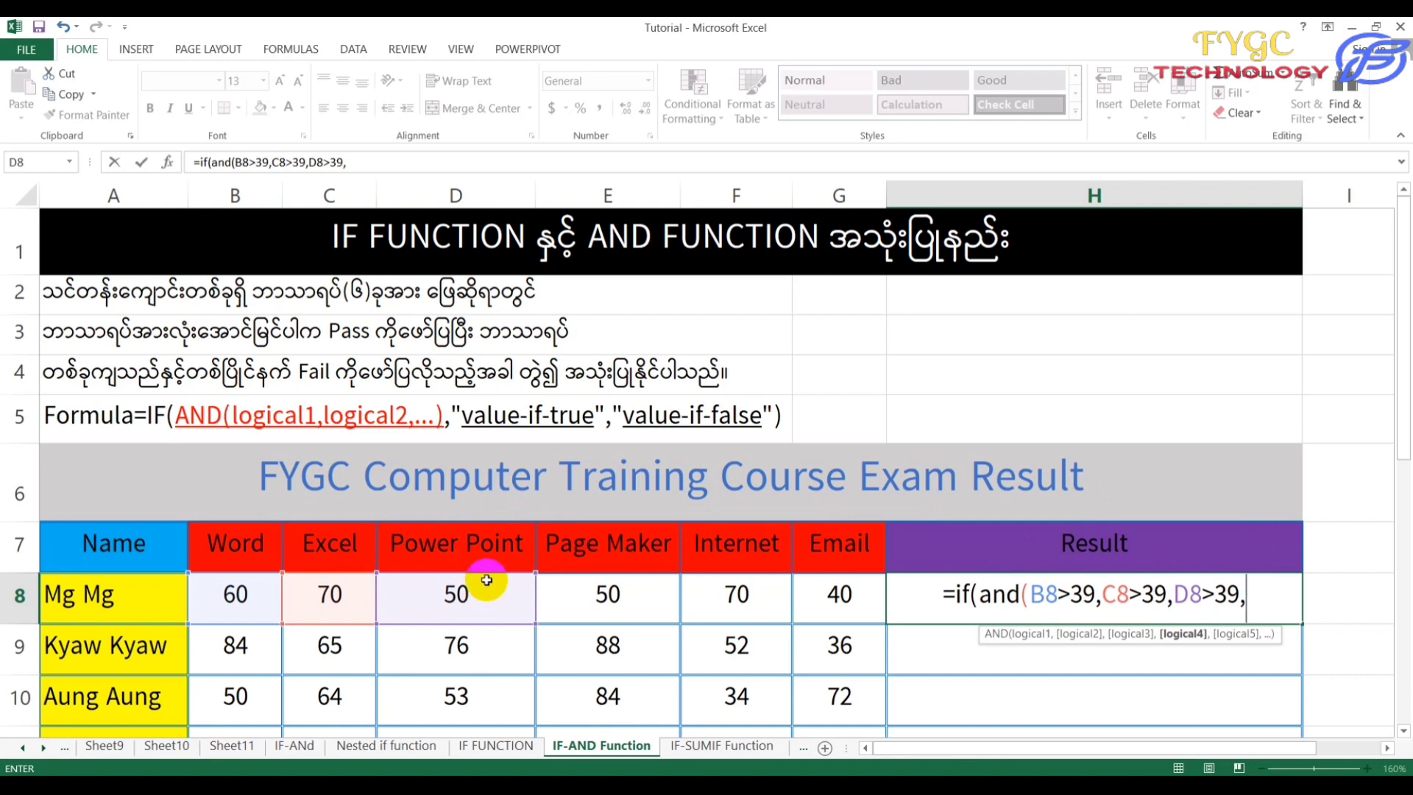
# Add the remaining conditions E8>39, F8>39 and G8>39, and close the AND function's parenthesis.
pyautogui.click(628, 612)
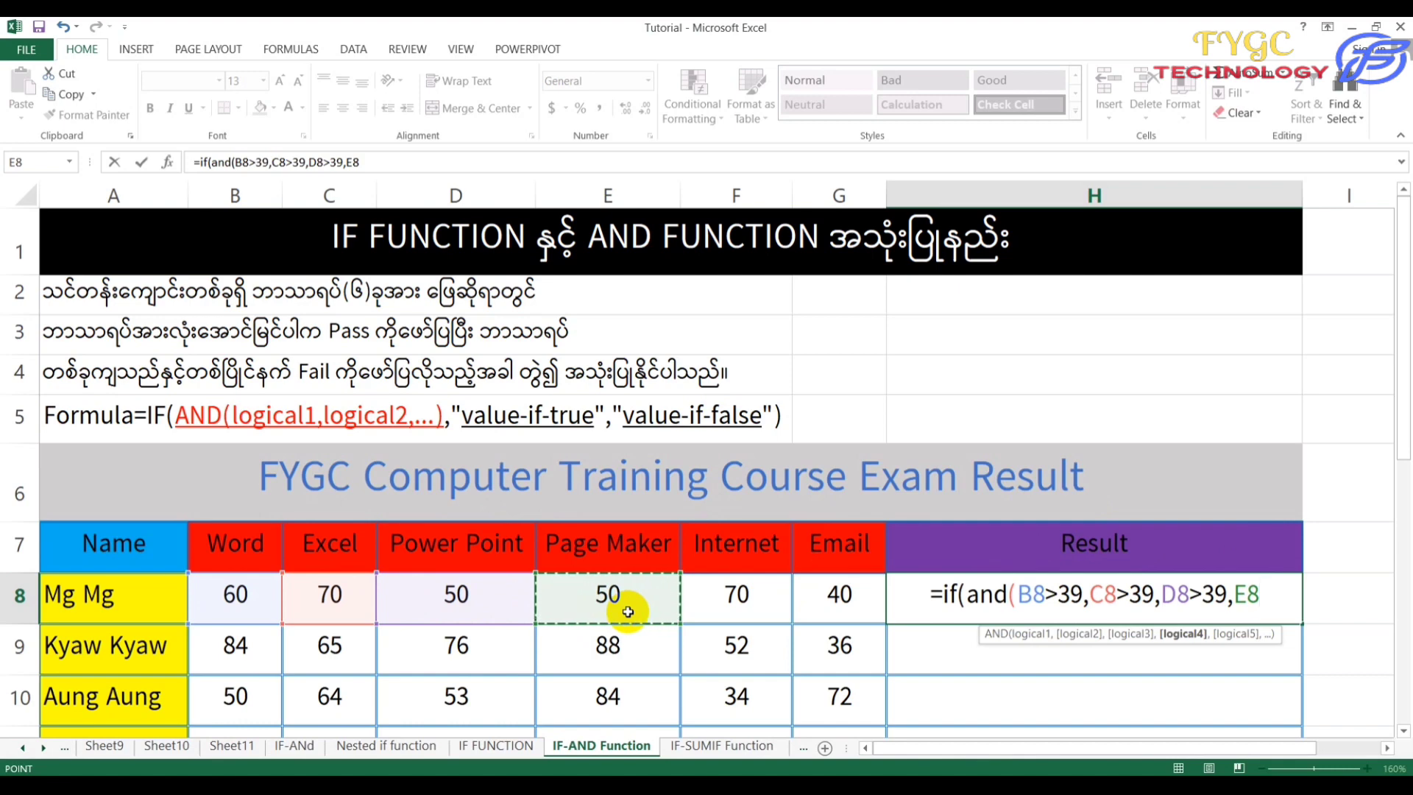
pyautogui.write('>39,')
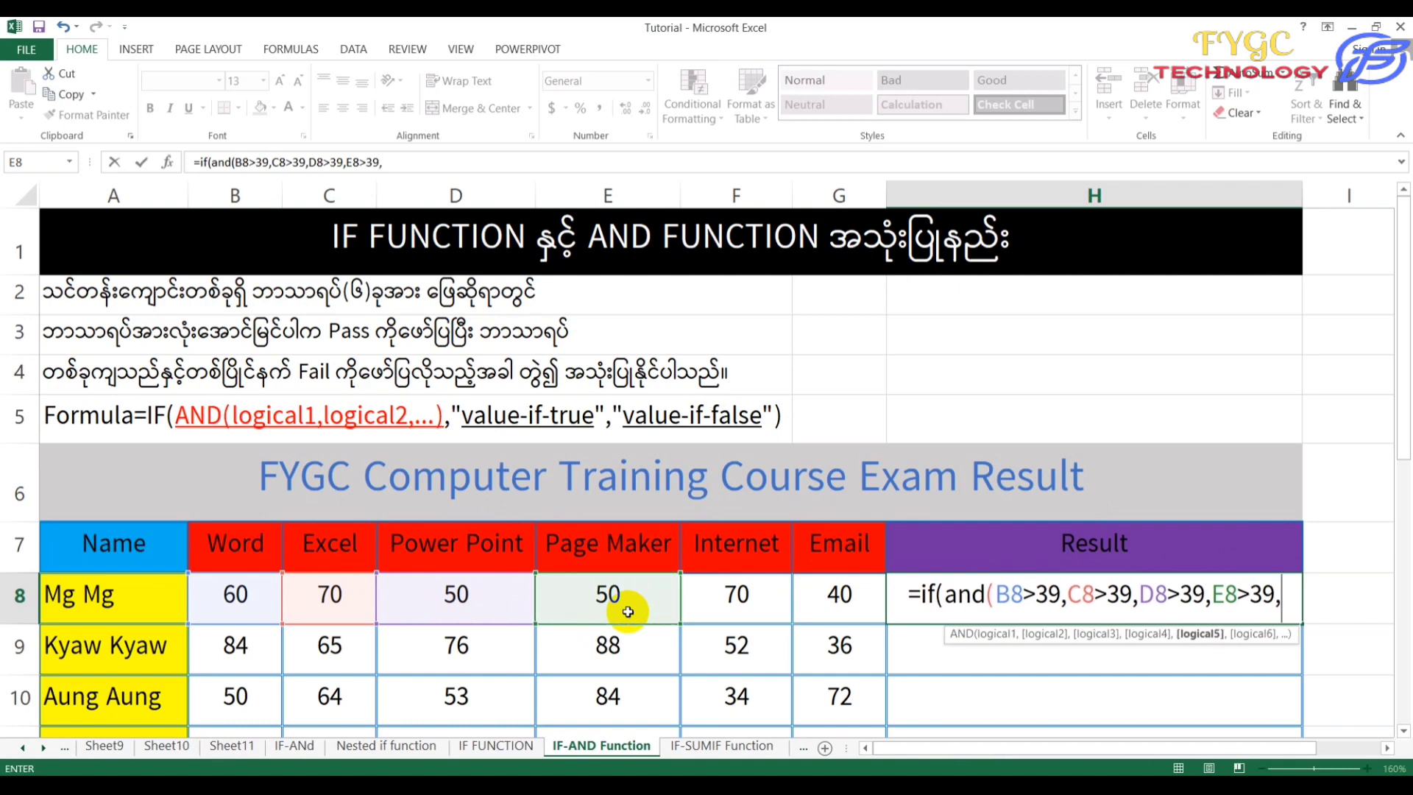
pyautogui.click(736, 591)
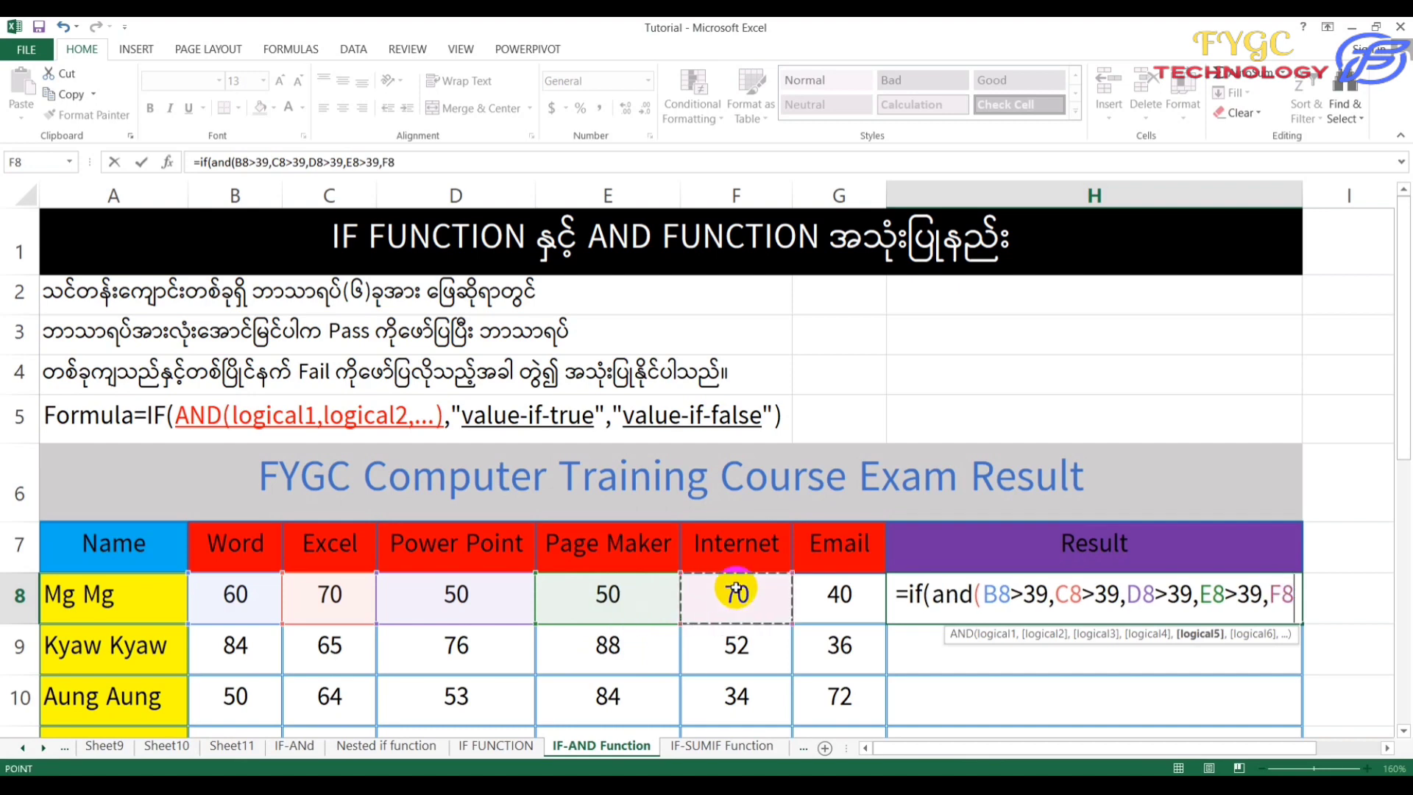
pyautogui.write('>39,')
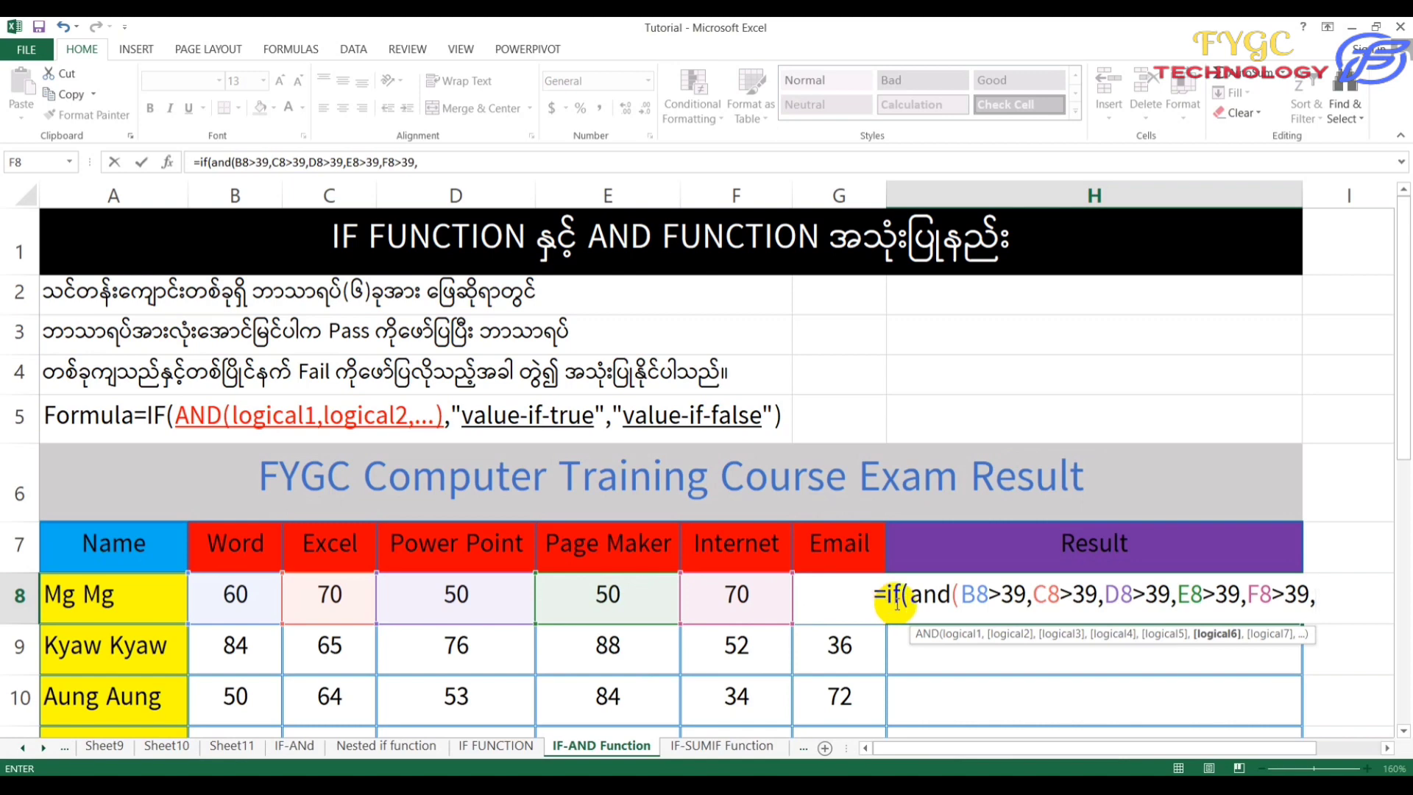
pyautogui.write('G')
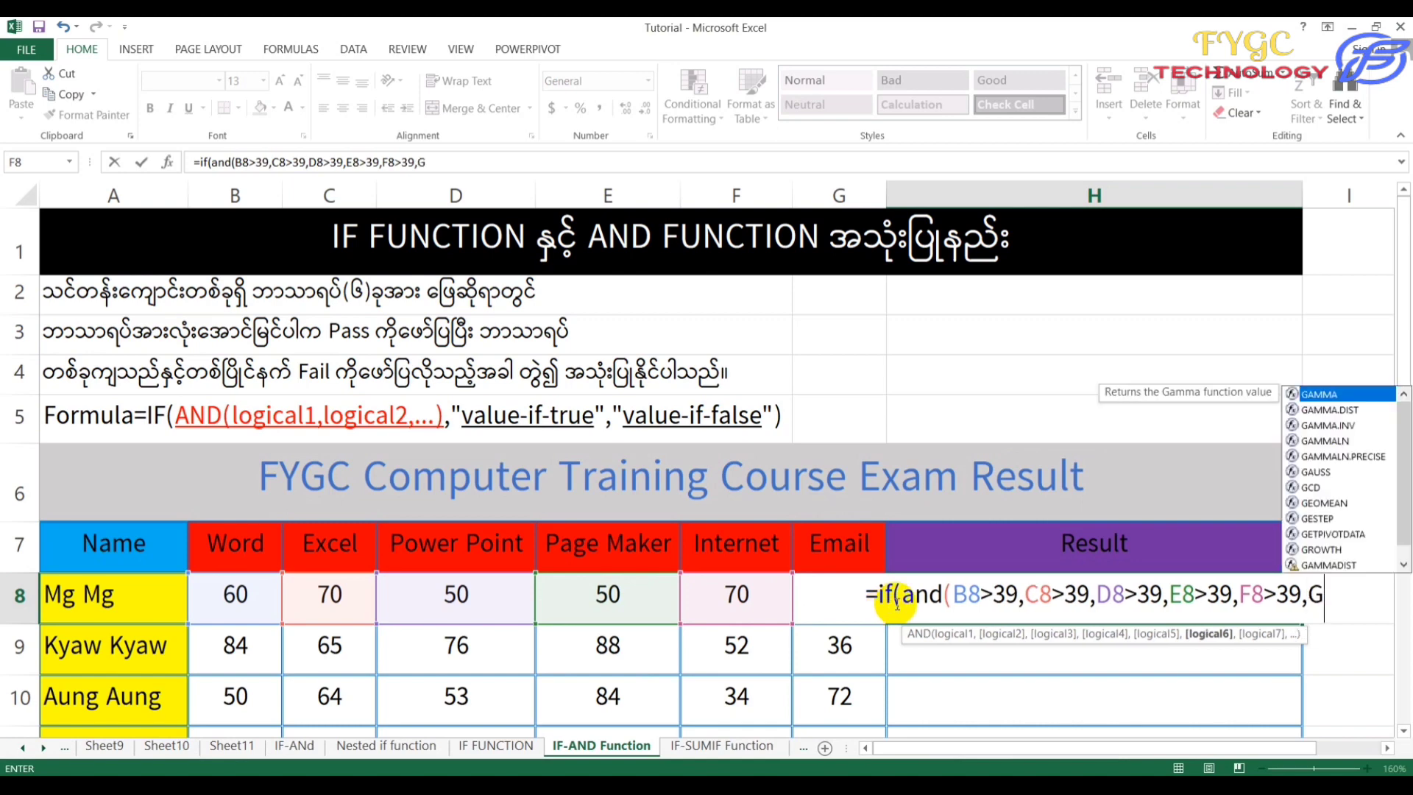
pyautogui.write('8>')
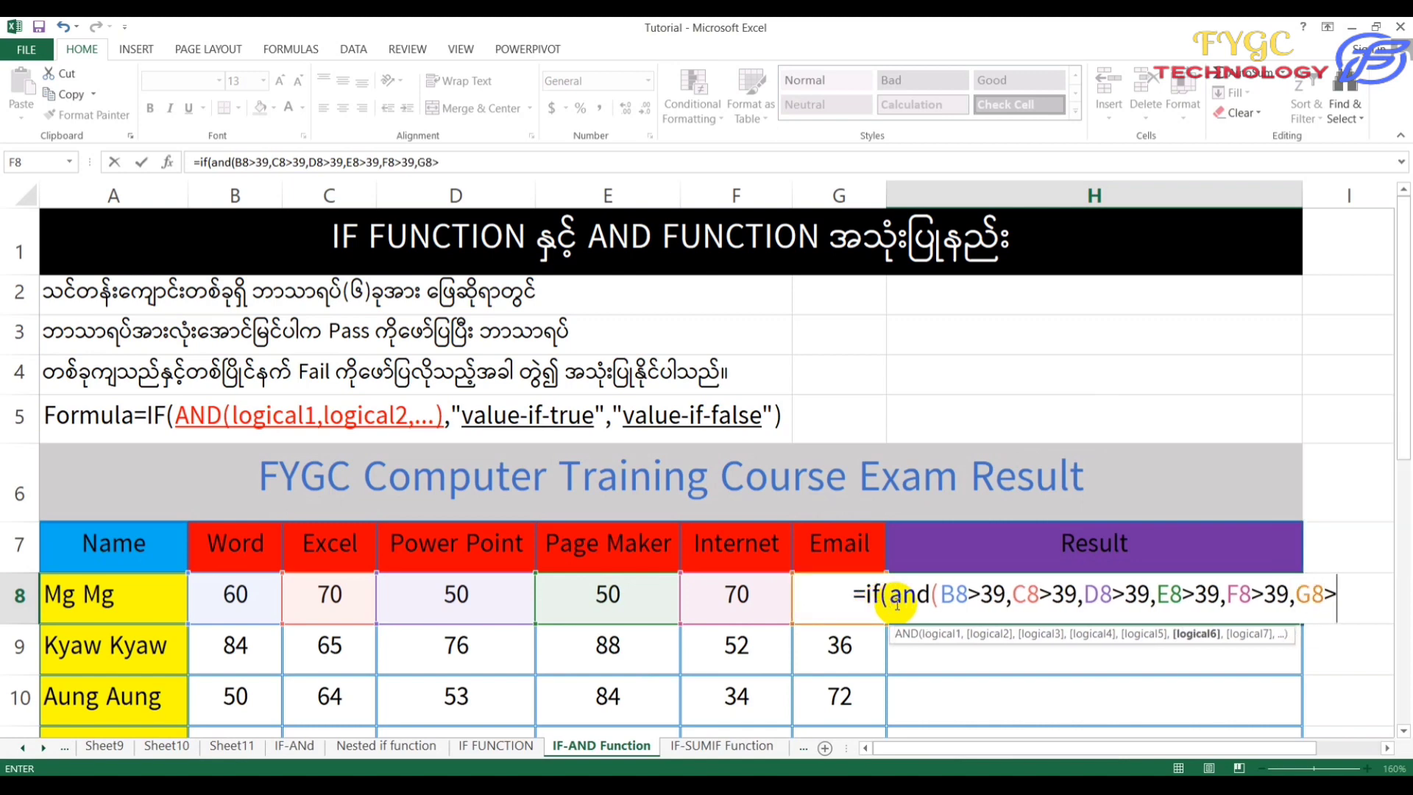
pyautogui.write('3')
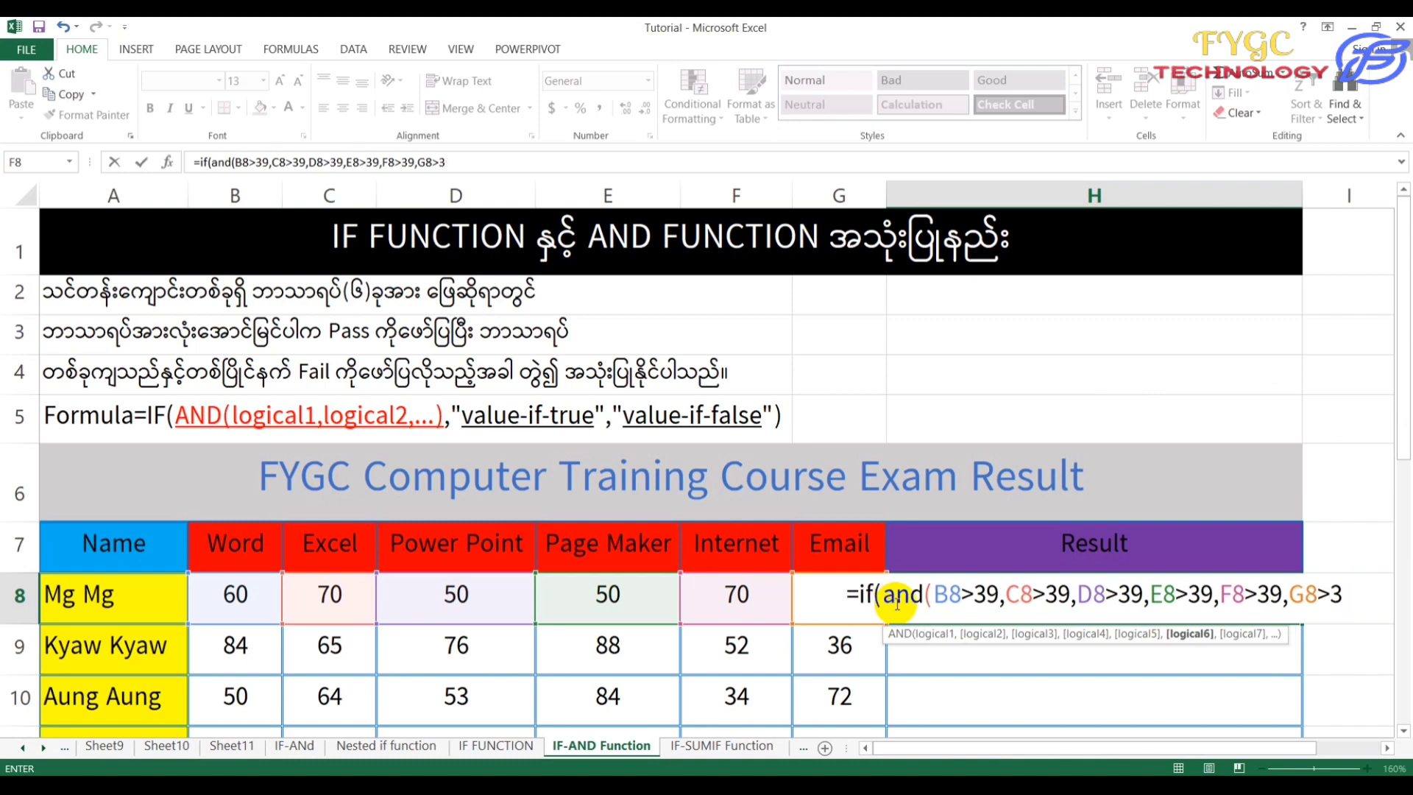
pyautogui.write('9')
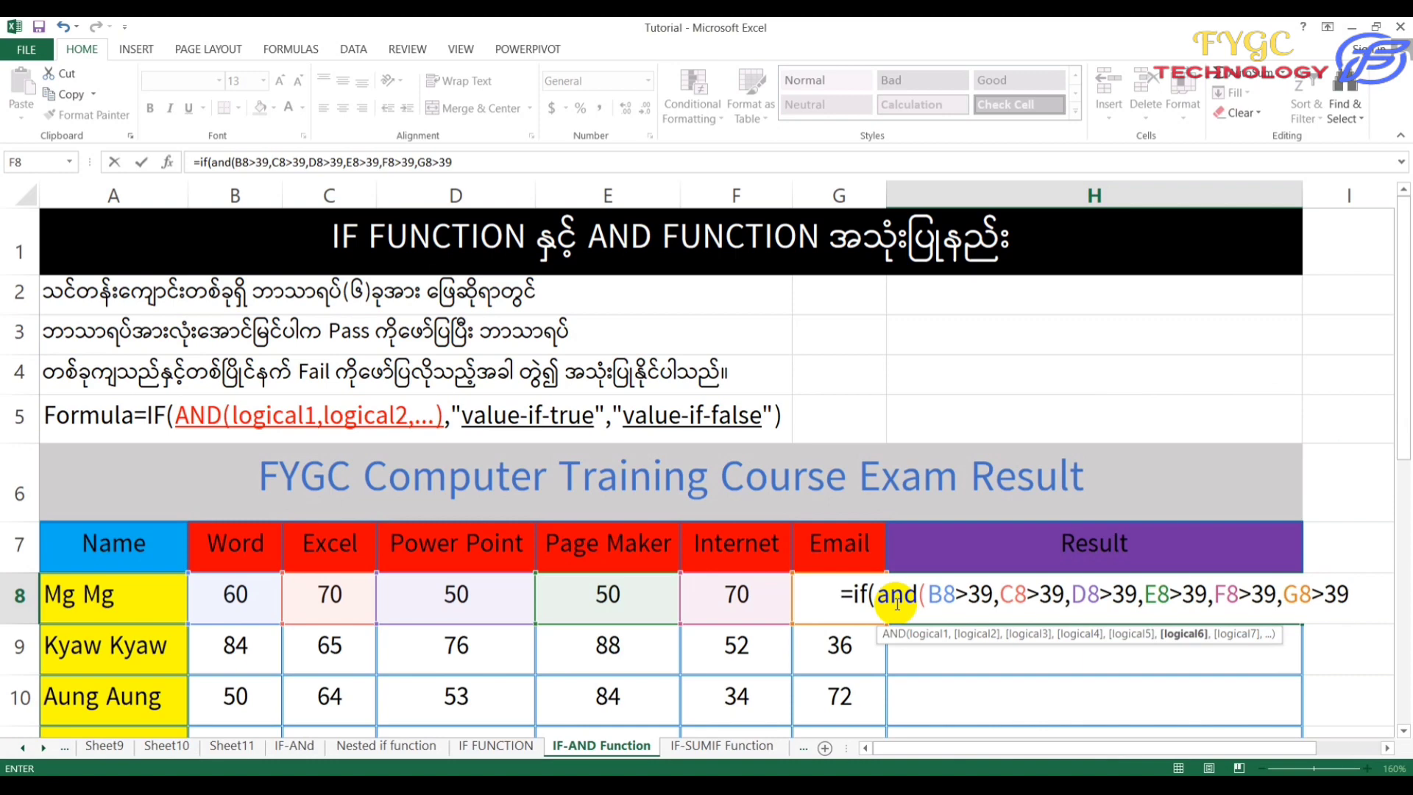
pyautogui.write(')')
pyautogui.click(897, 604)
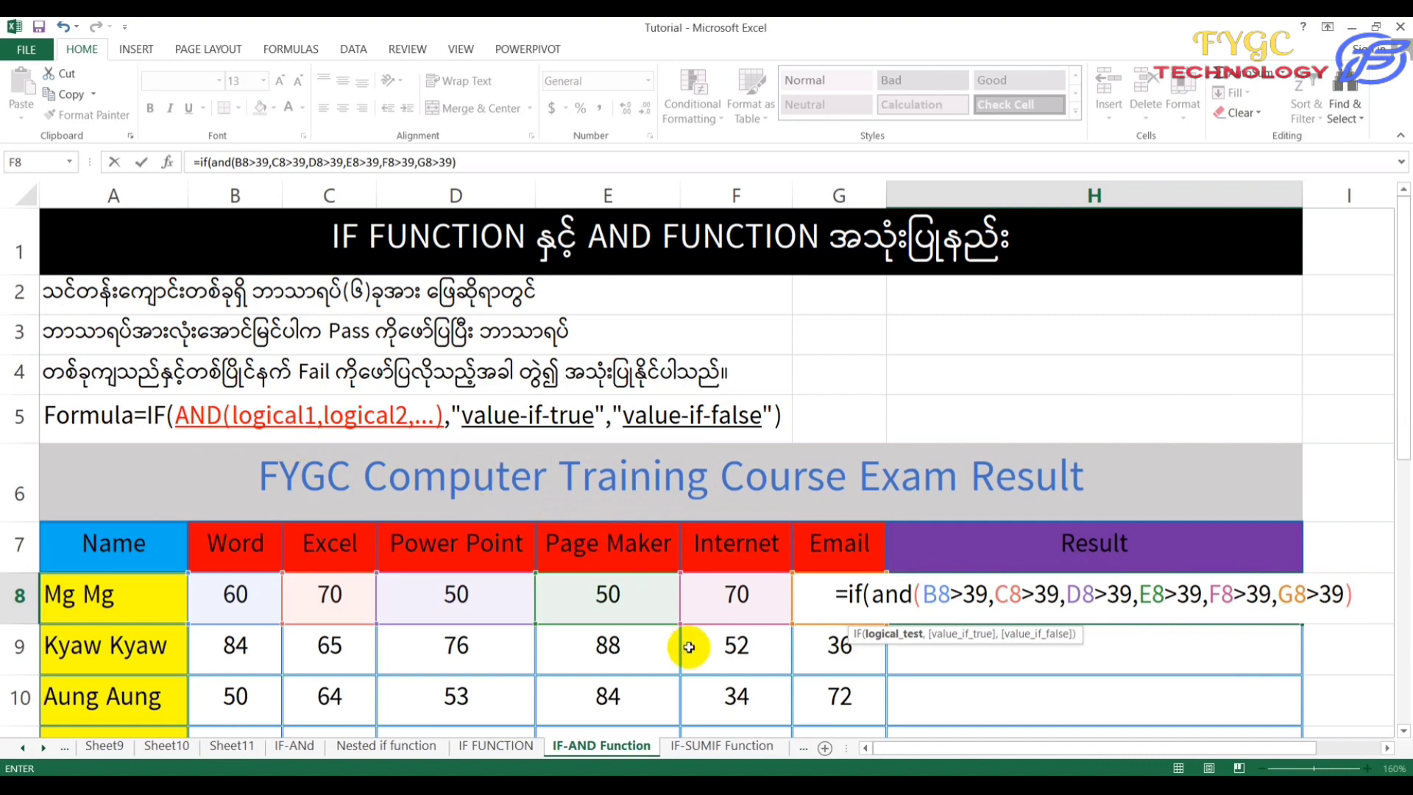
# Complete the H8 formula with "Pass" as the value if true and "Fail" as the value if false, and enter it.
pyautogui.write(',')
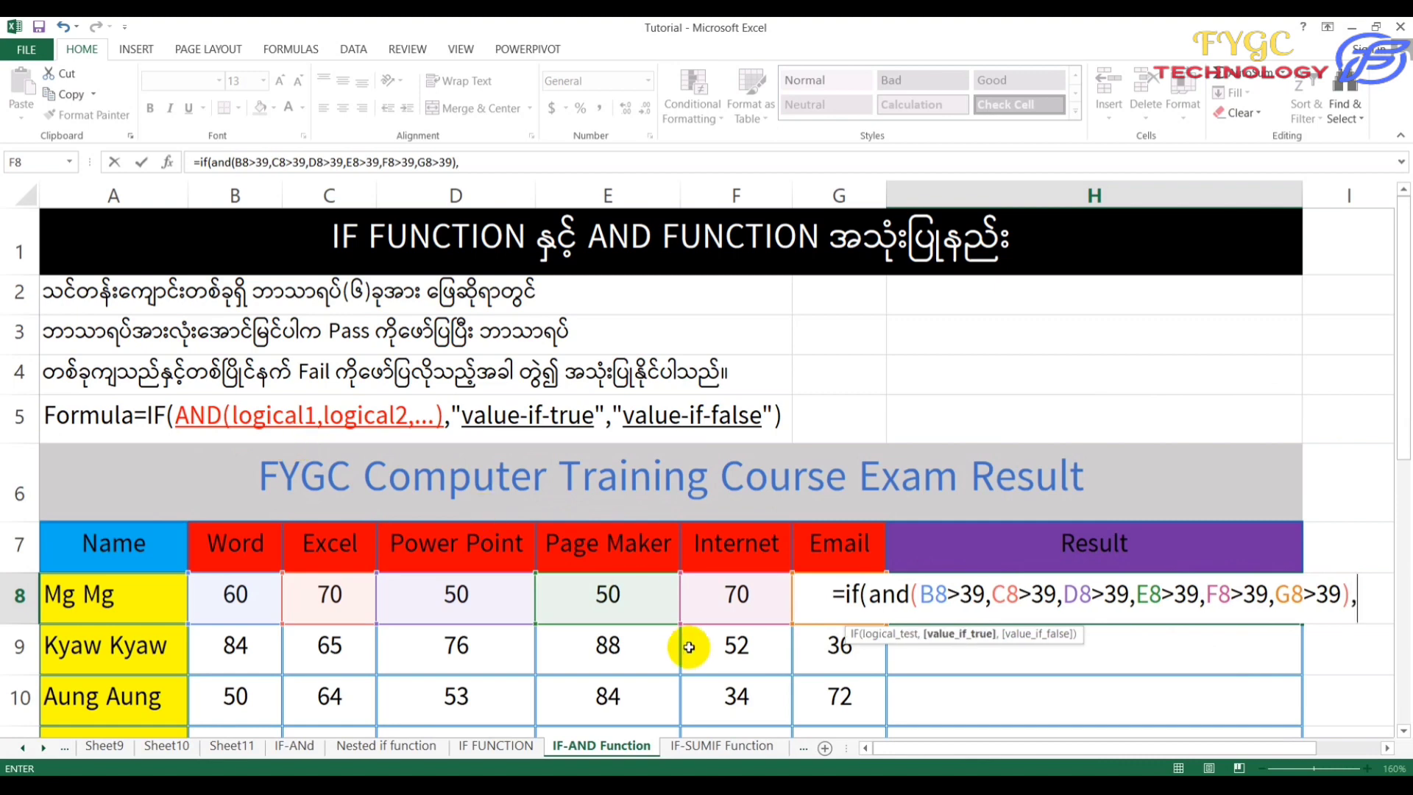
pyautogui.write('"')
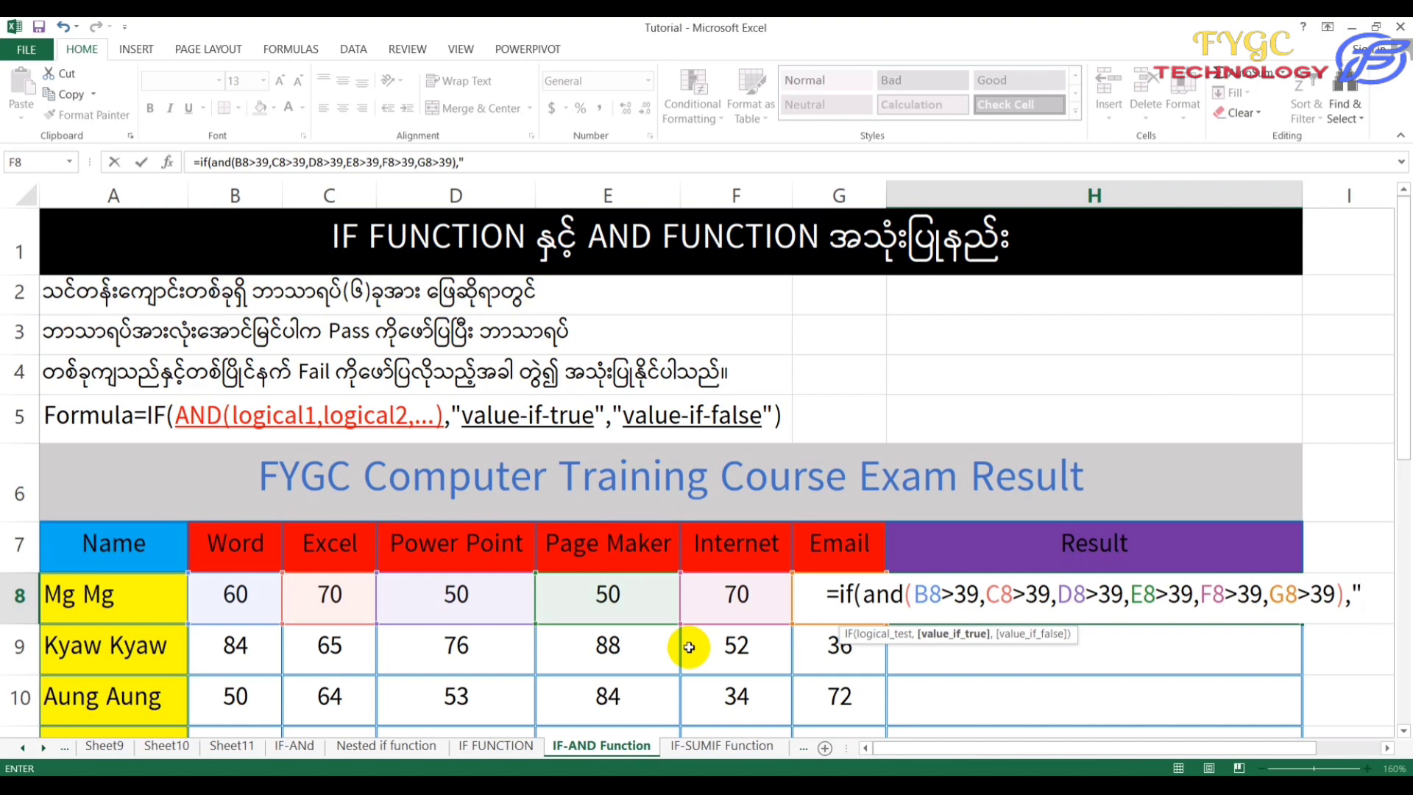
pyautogui.write('Pa')
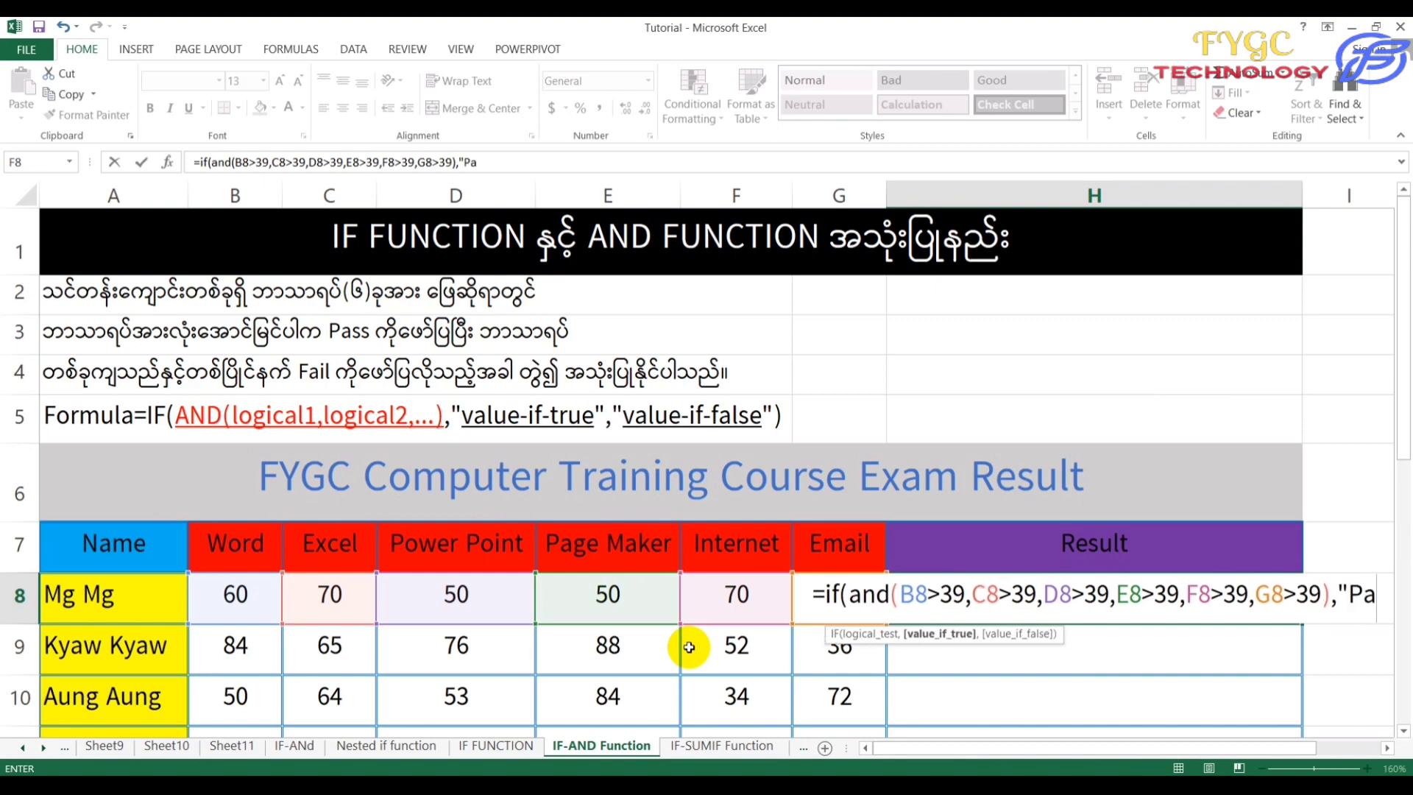
pyautogui.write('ss",')
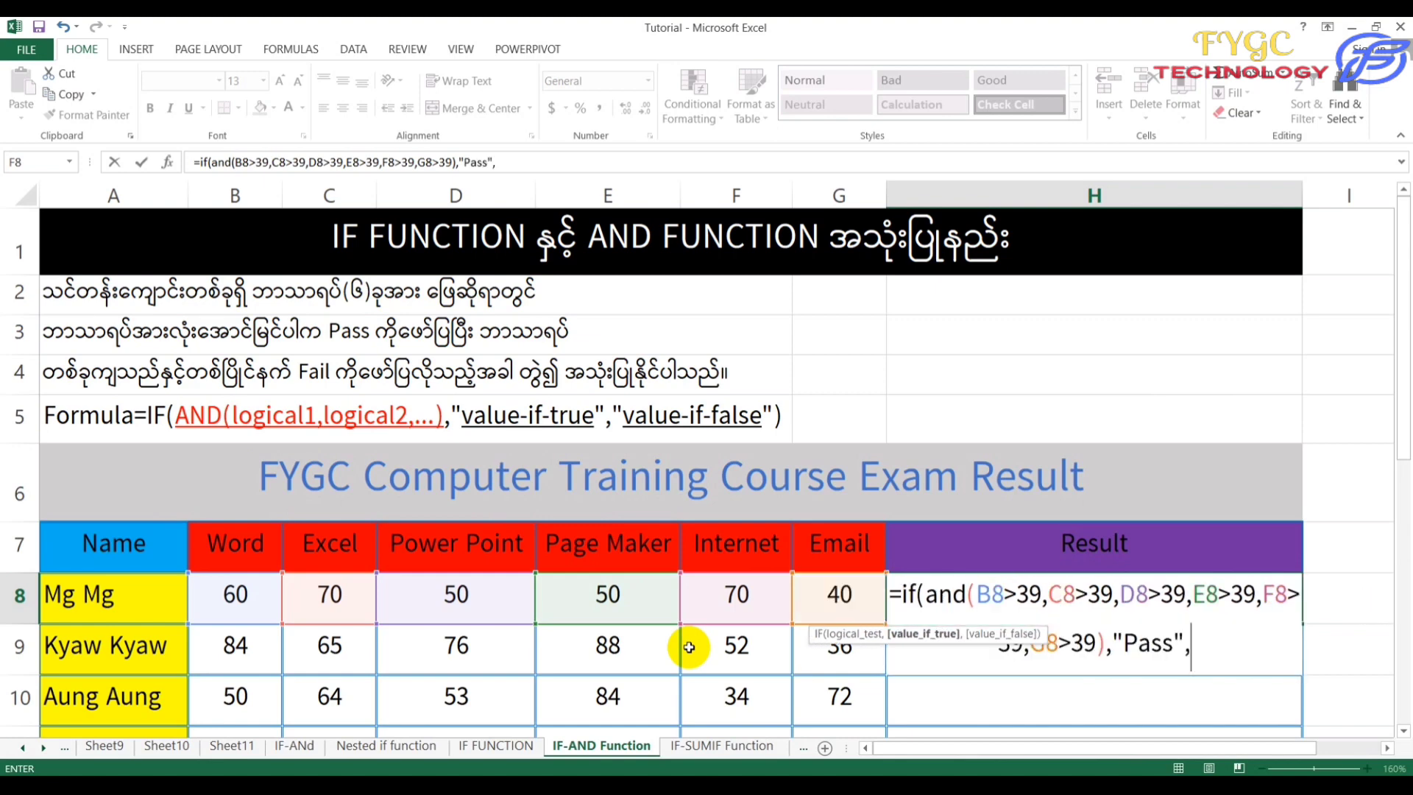
pyautogui.write('"')
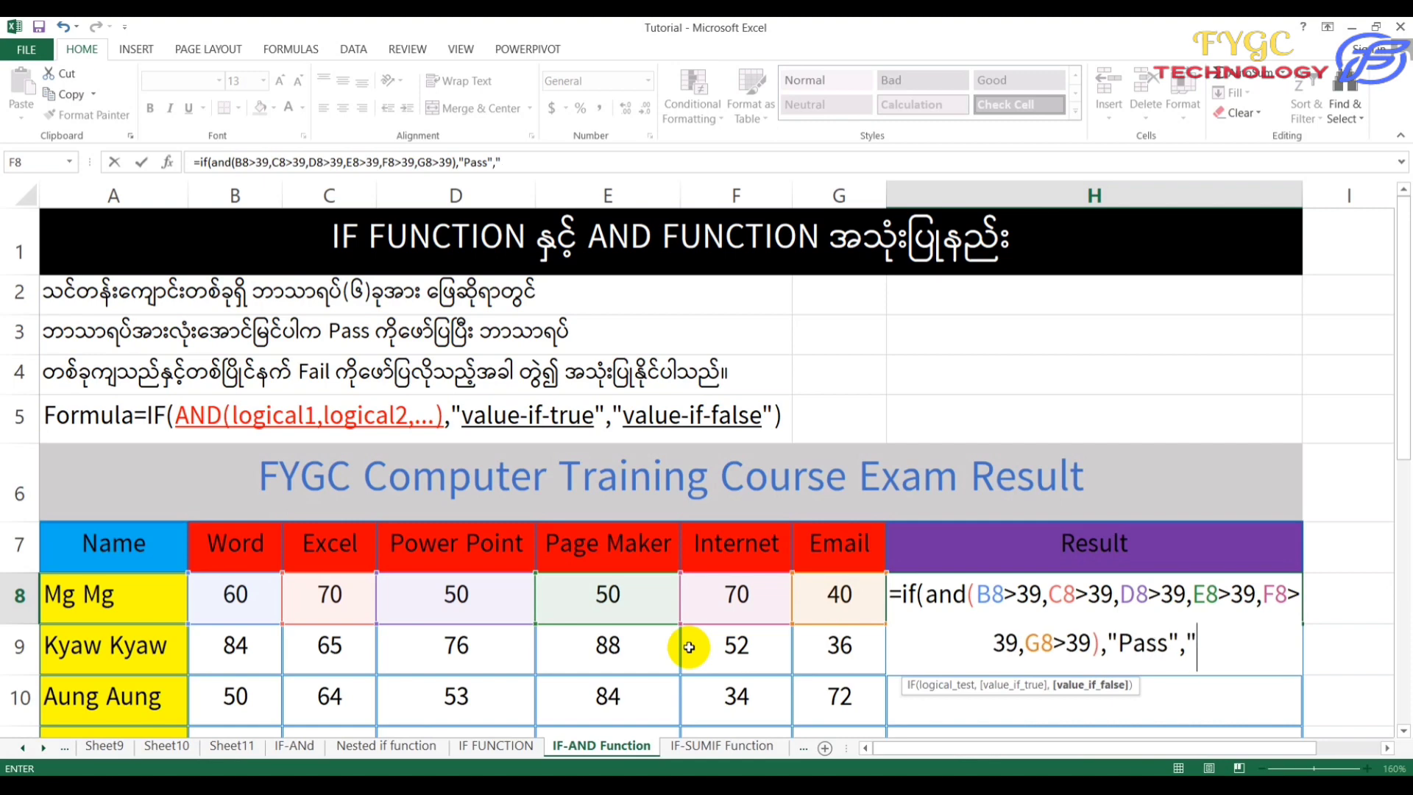
pyautogui.write('G')
pyautogui.press('BackSpace')
pyautogui.write('Fail"')
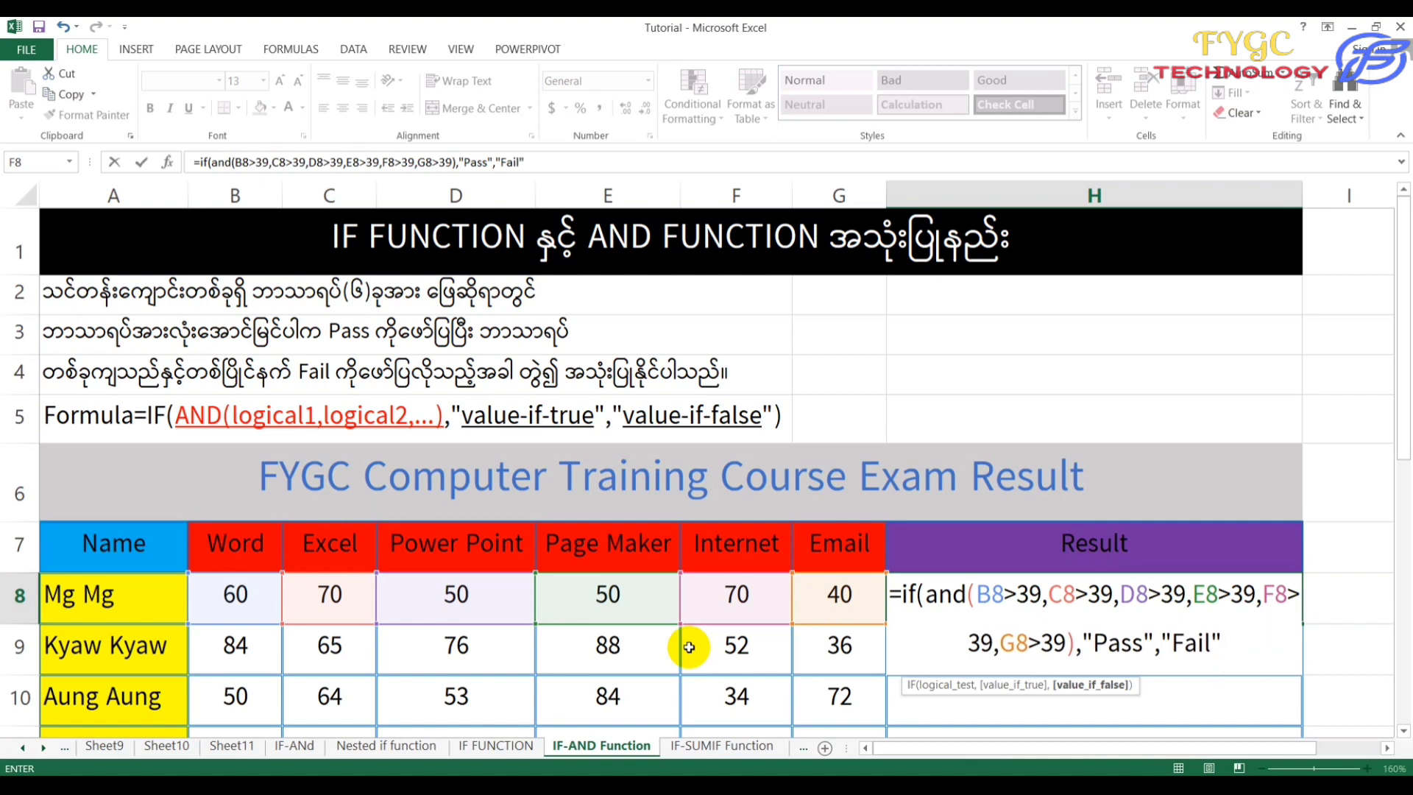
pyautogui.write(')')
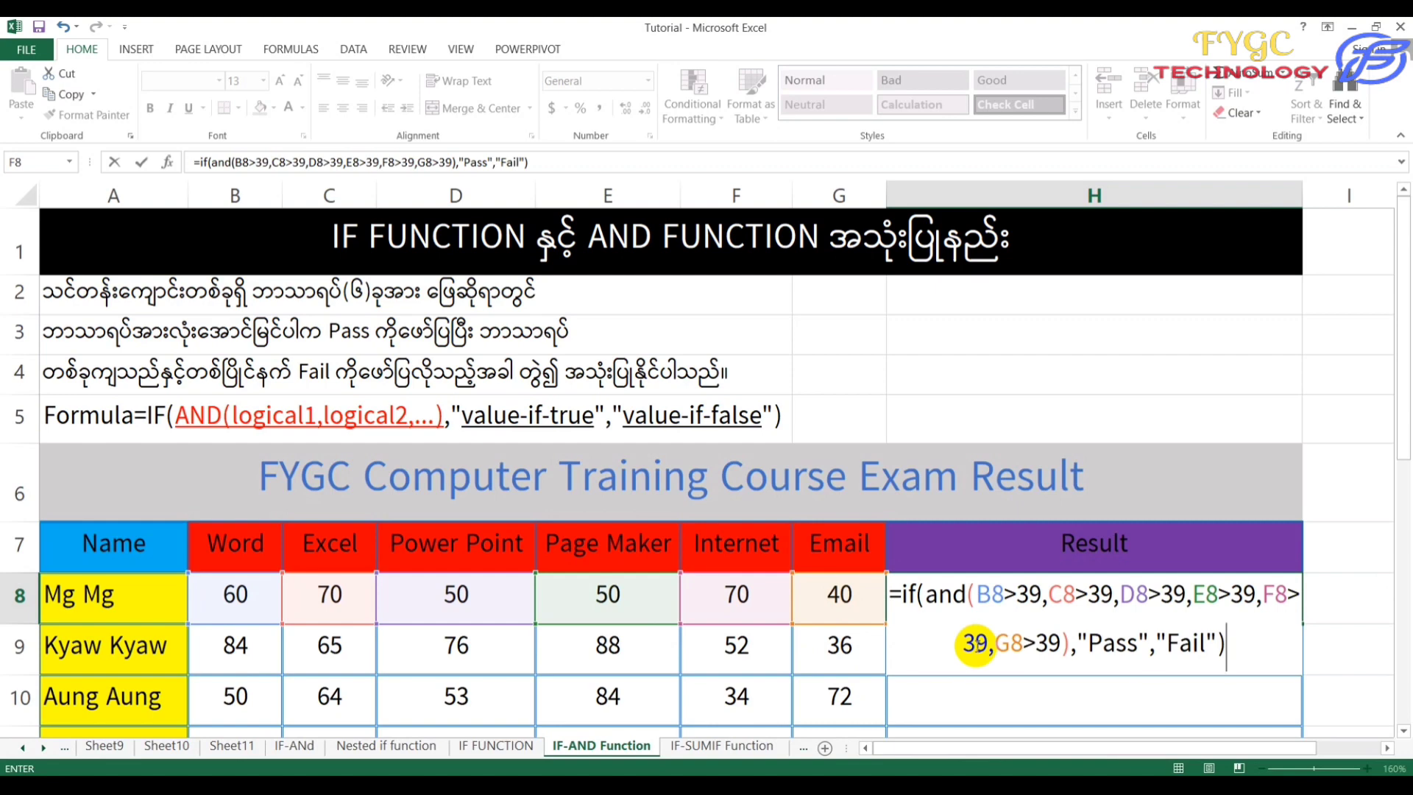
pyautogui.press('Return')
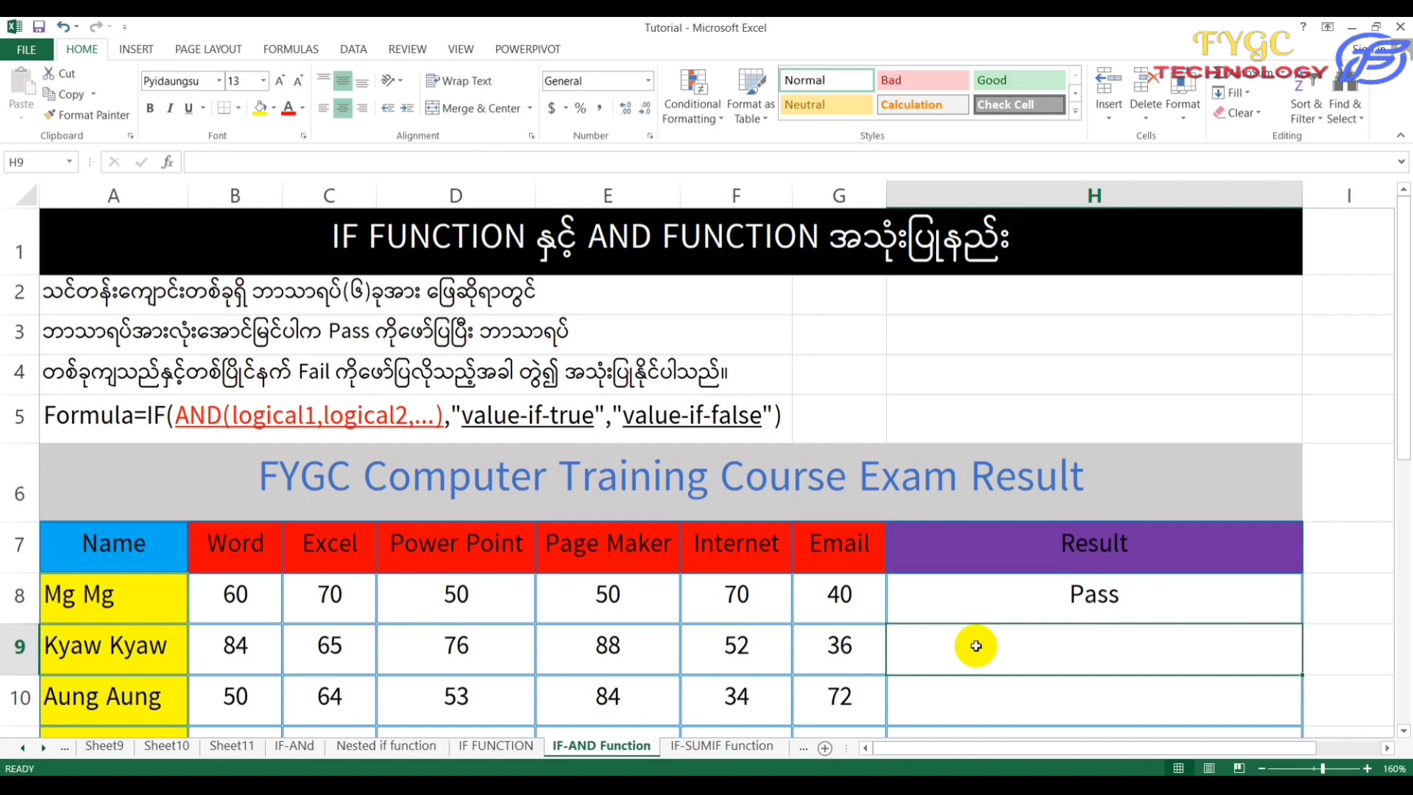
pyautogui.click(1017, 613)
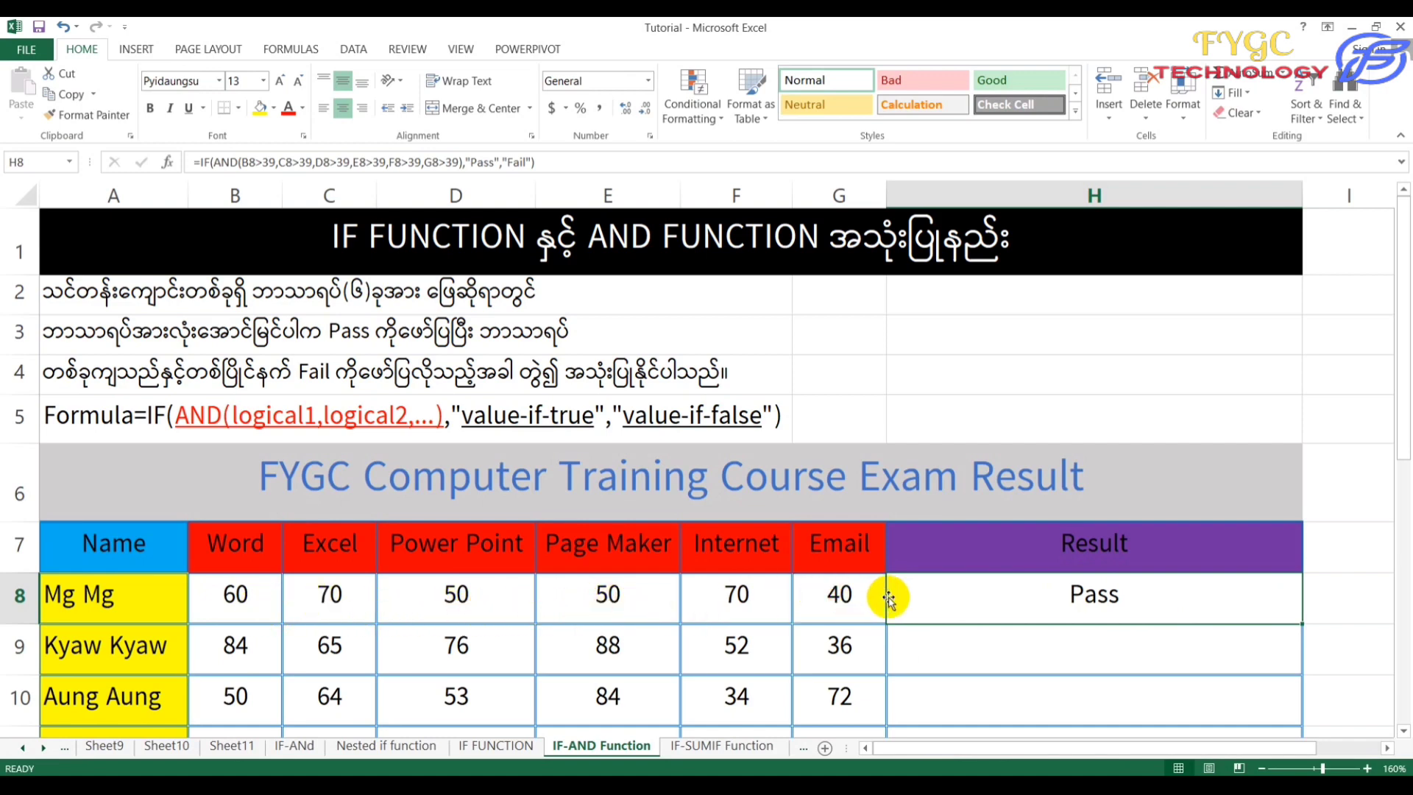
# Begin an IF formula in H9 with a nested AND function whose first condition is B9>=40.
pyautogui.click(1021, 648)
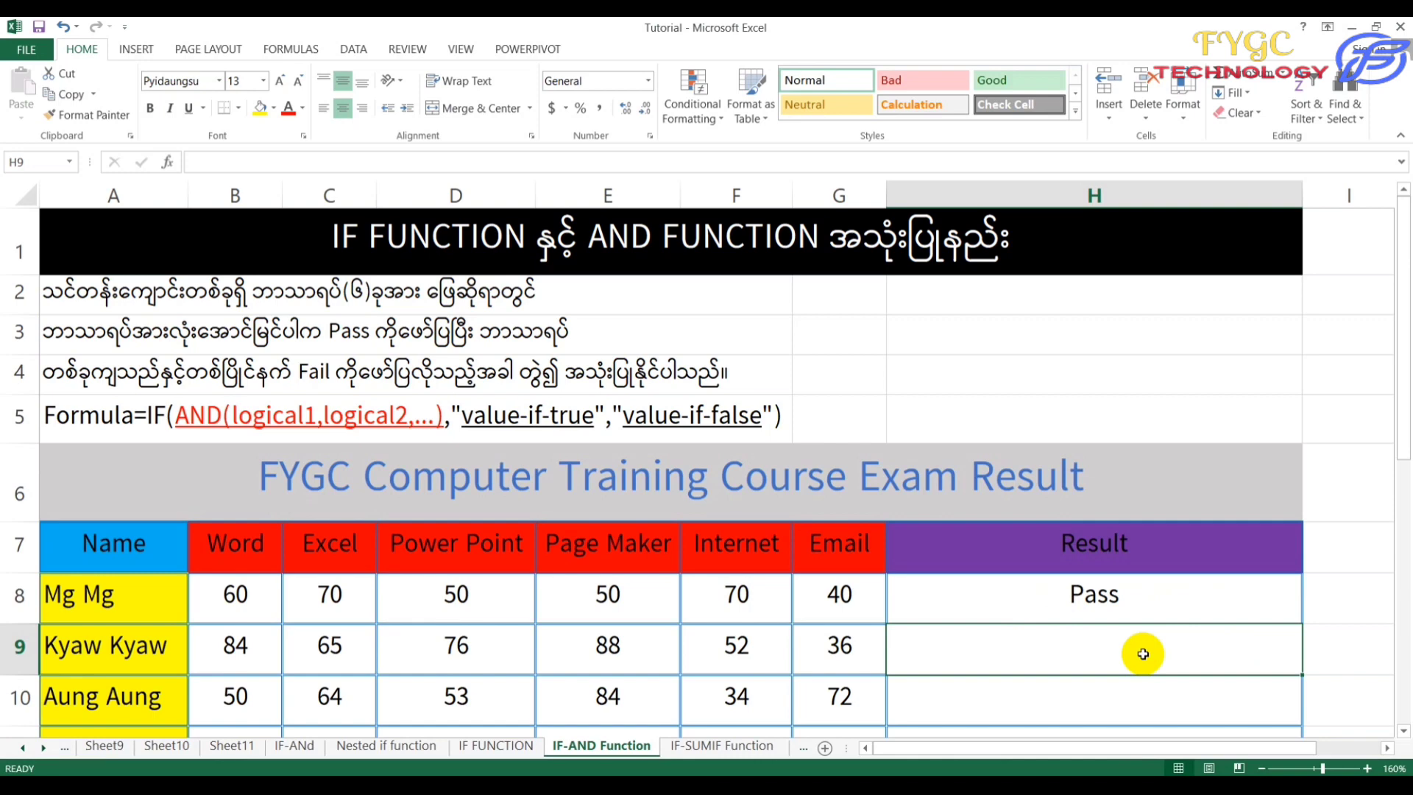
pyautogui.write('=if(an')
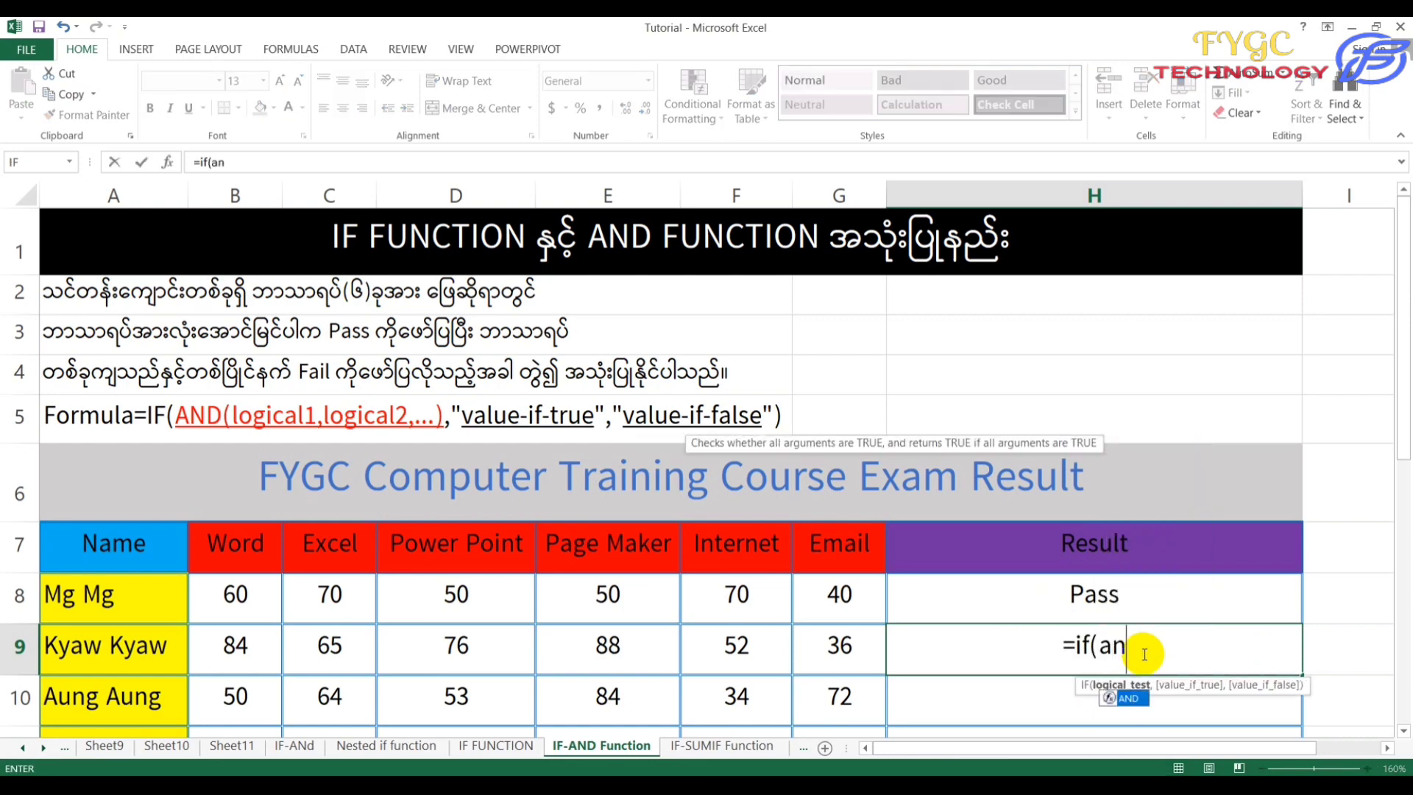
pyautogui.write('d(')
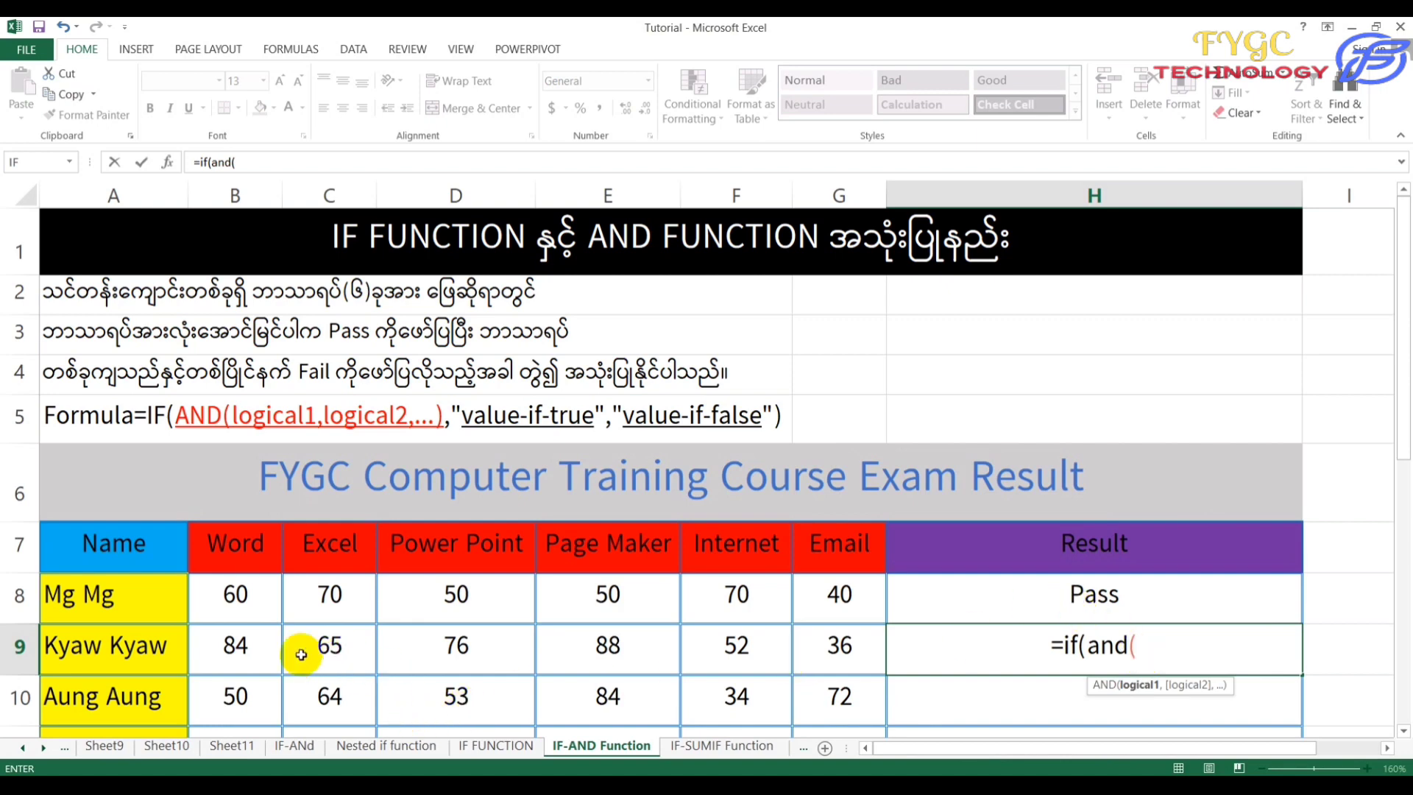
pyautogui.click(247, 645)
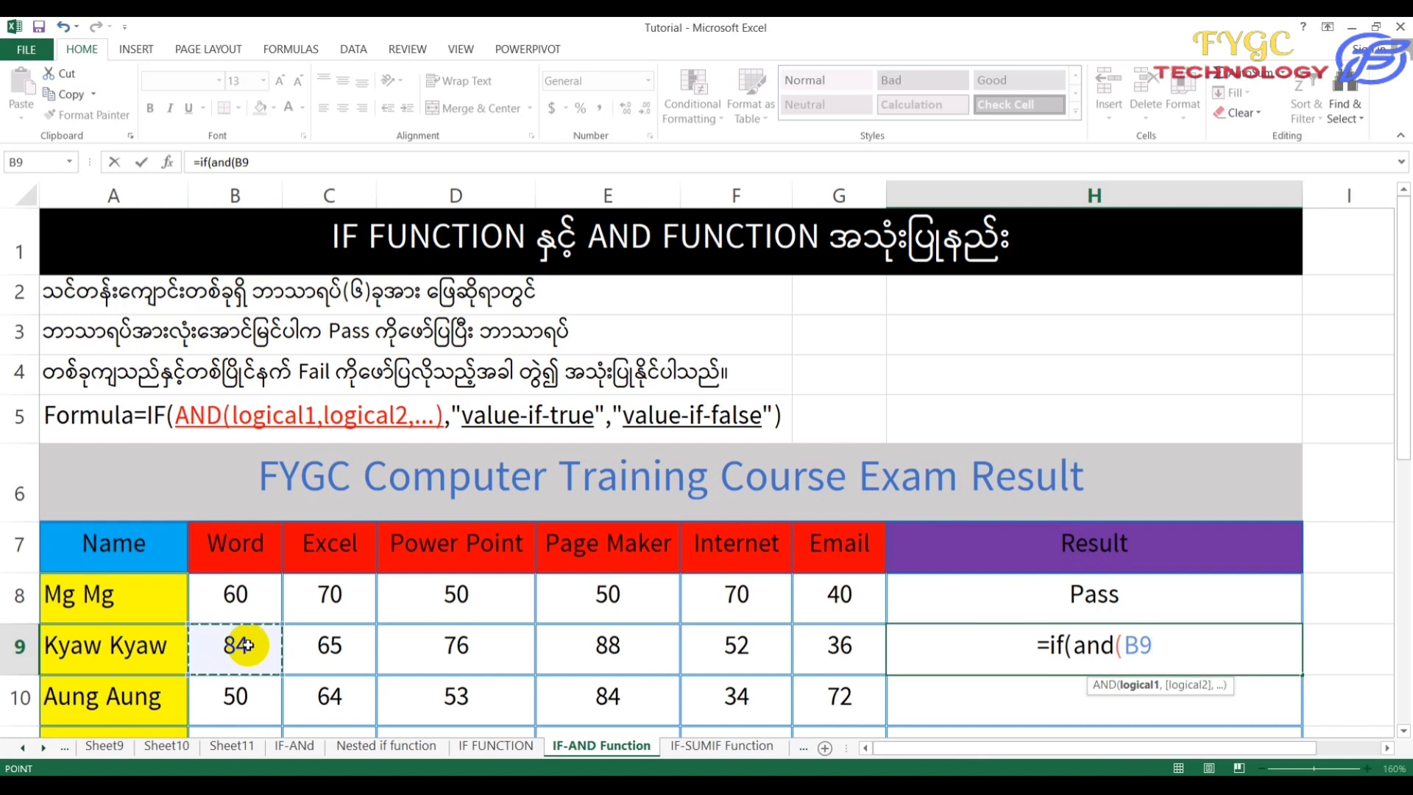
pyautogui.write('>')
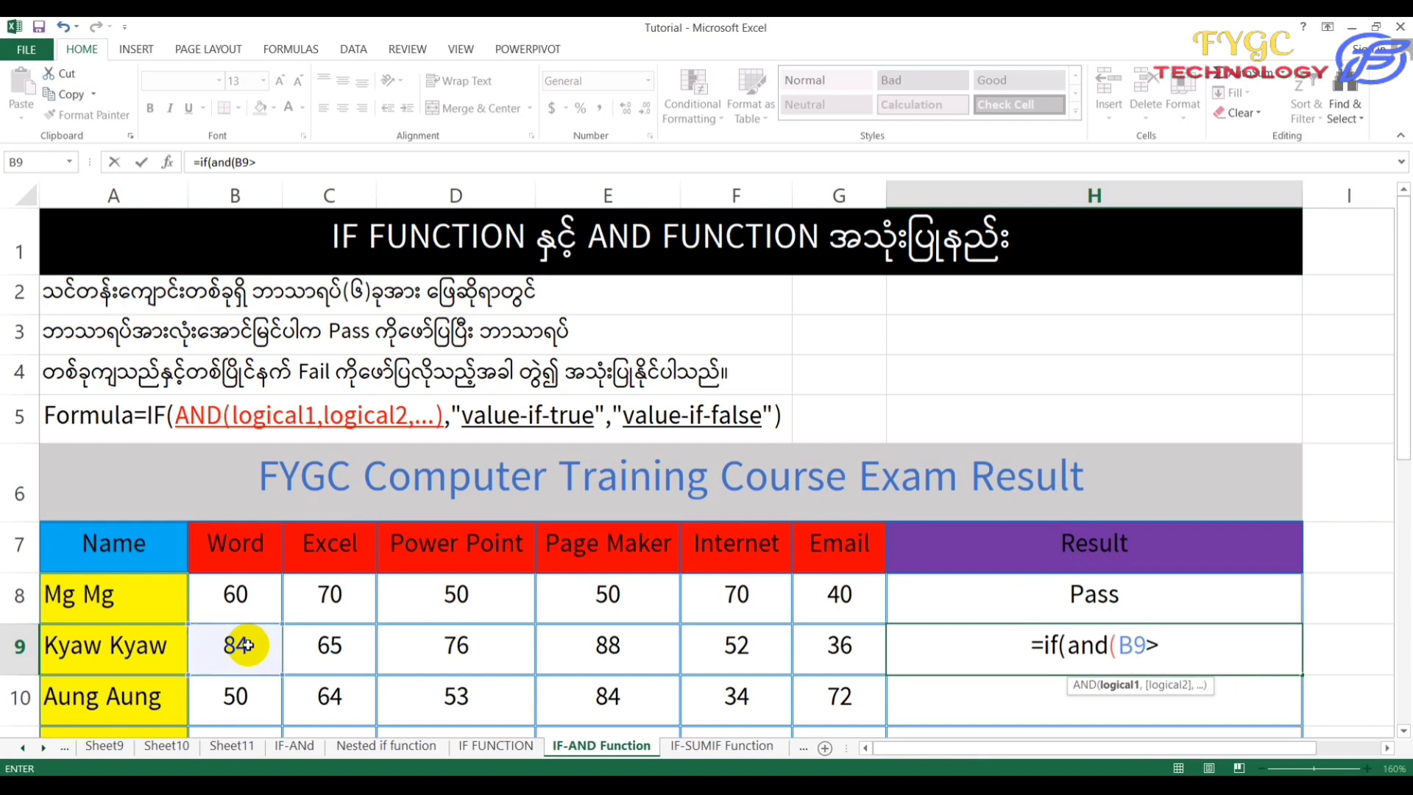
pyautogui.write('=')
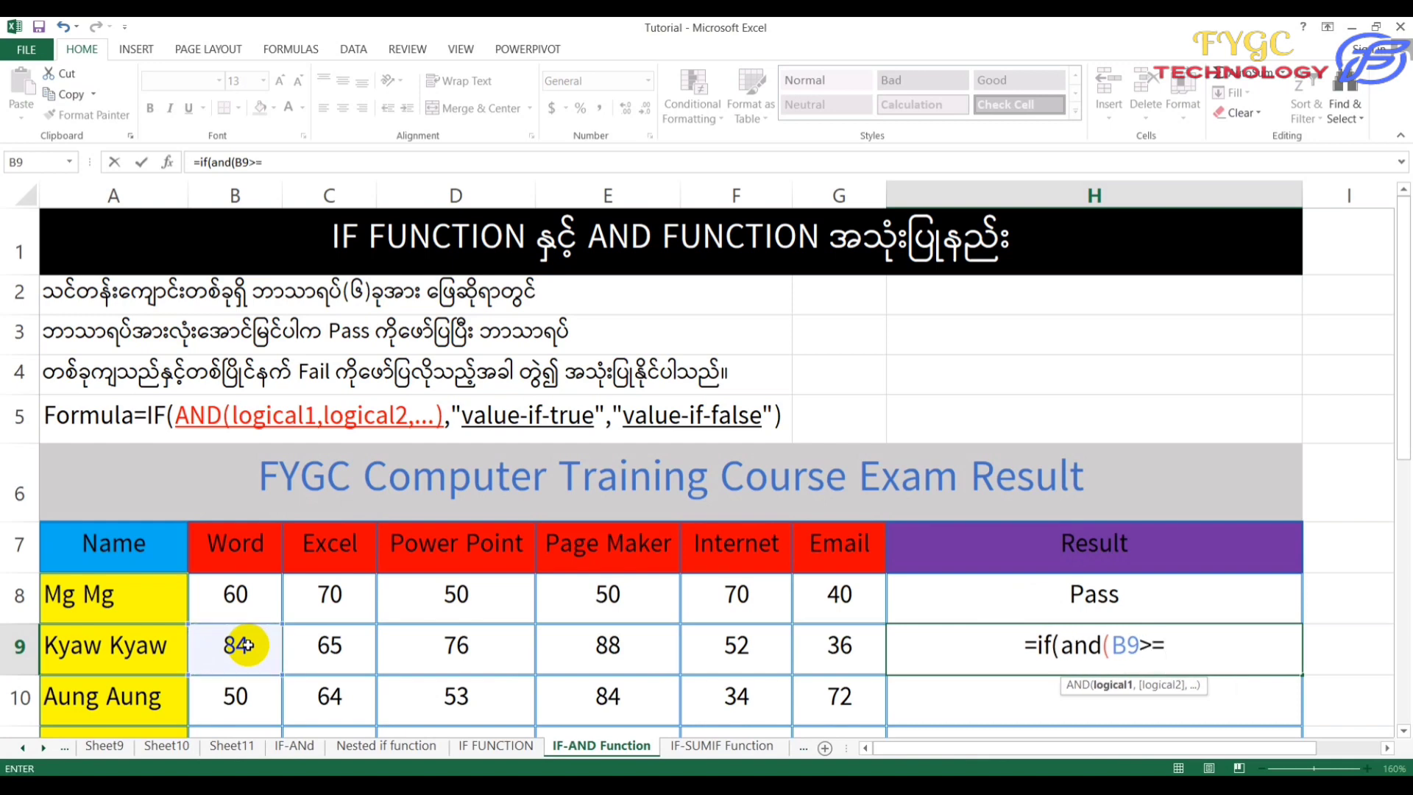
pyautogui.write('40')
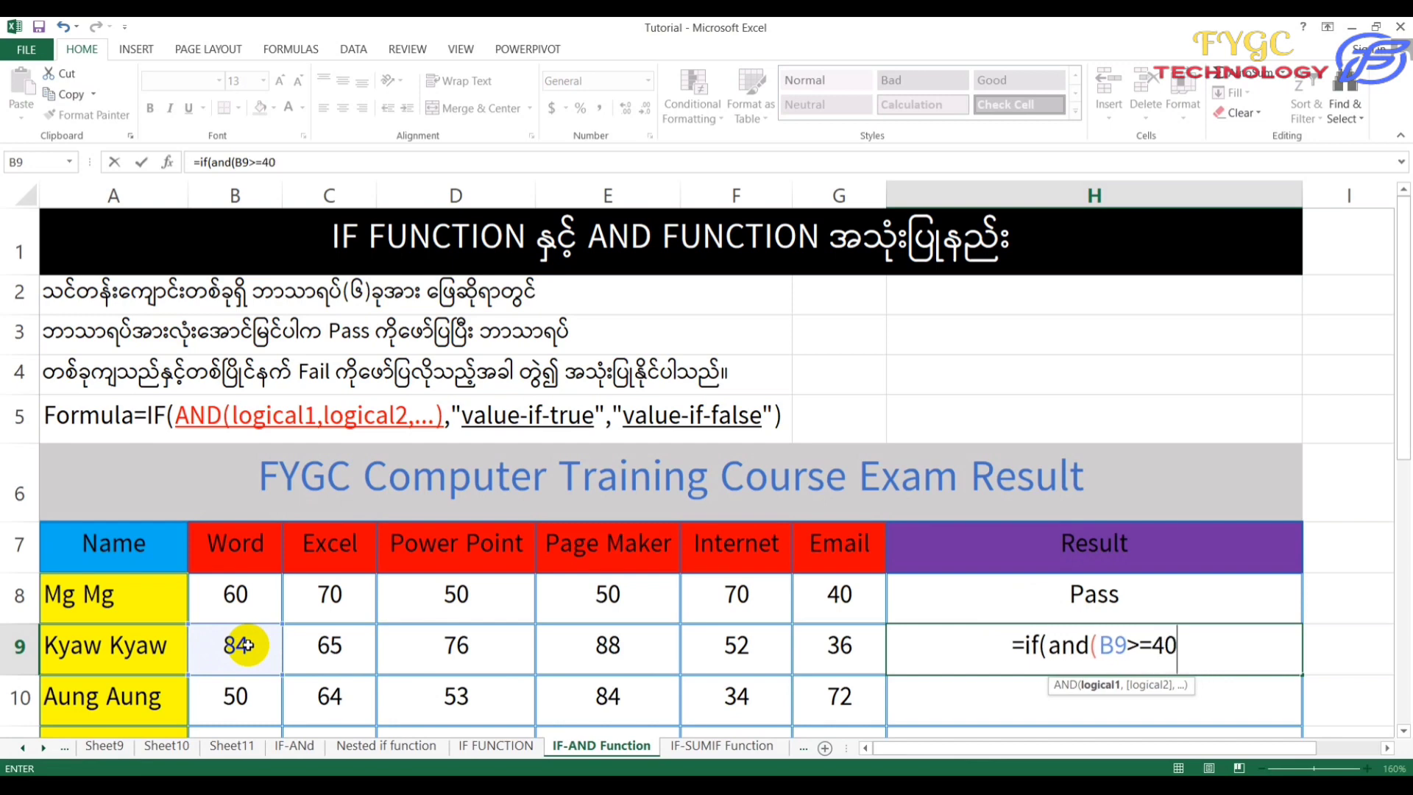
pyautogui.write(',')
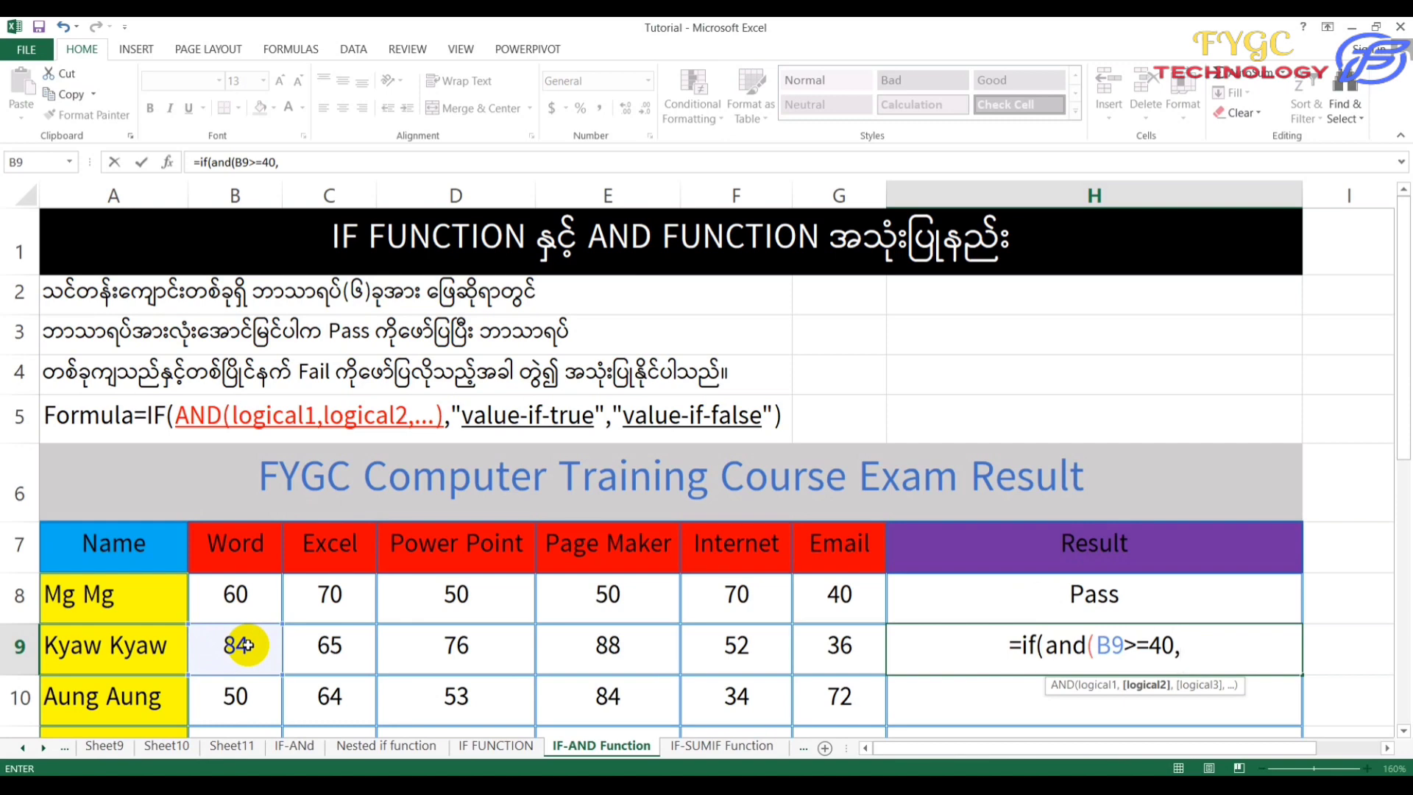
# Add the Excel and Power Point conditions C9>=40 and D9>=40 to the AND function in H9.
pyautogui.write('C')
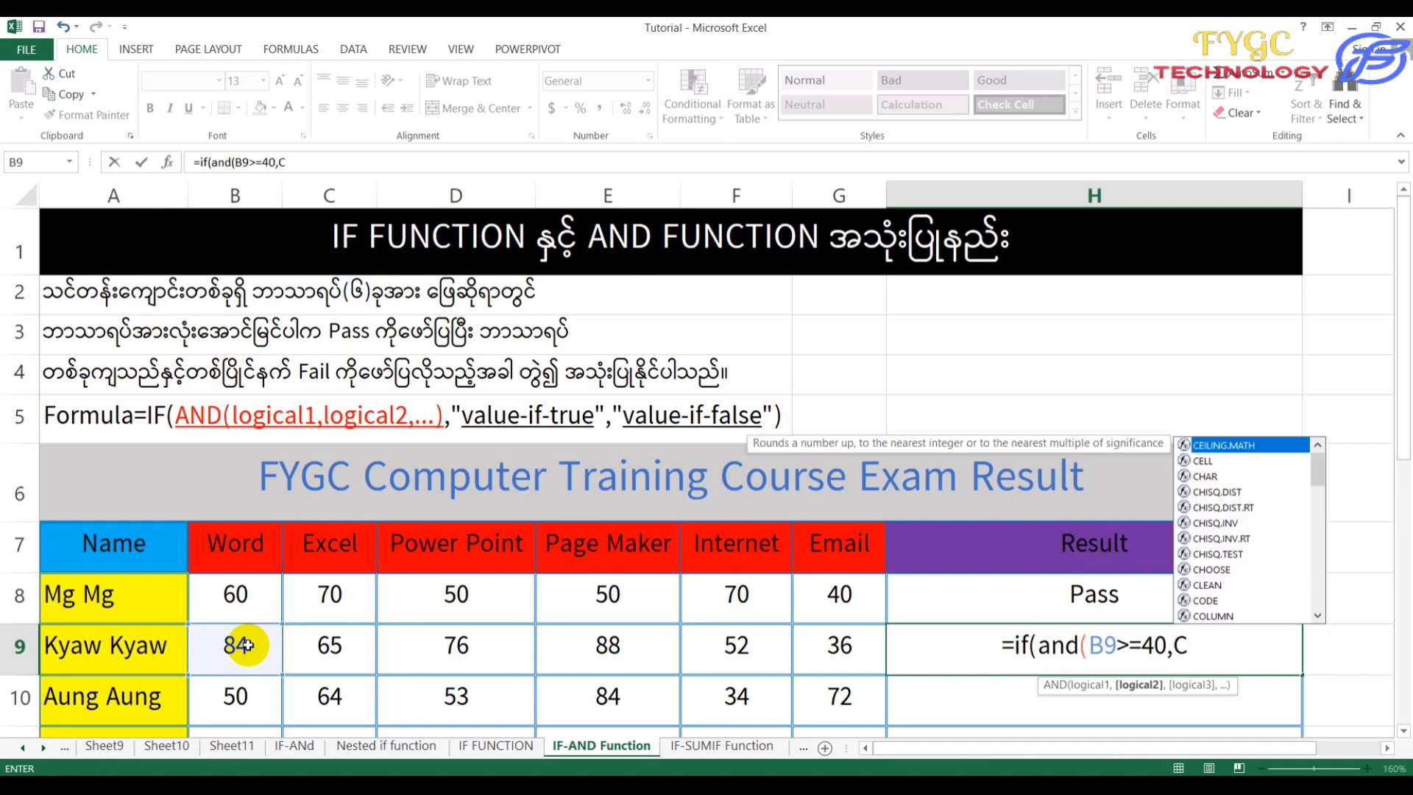
pyautogui.write('9')
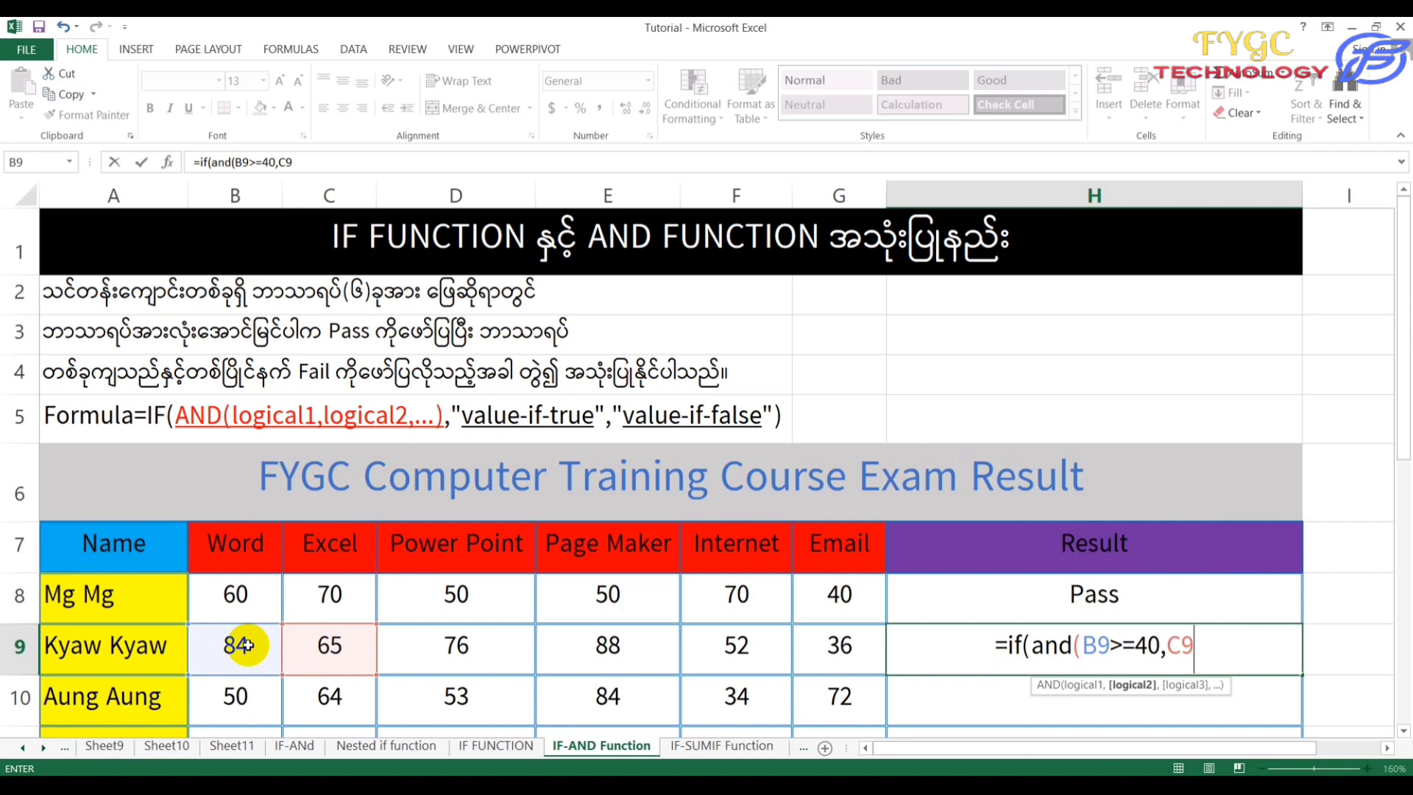
pyautogui.write('>')
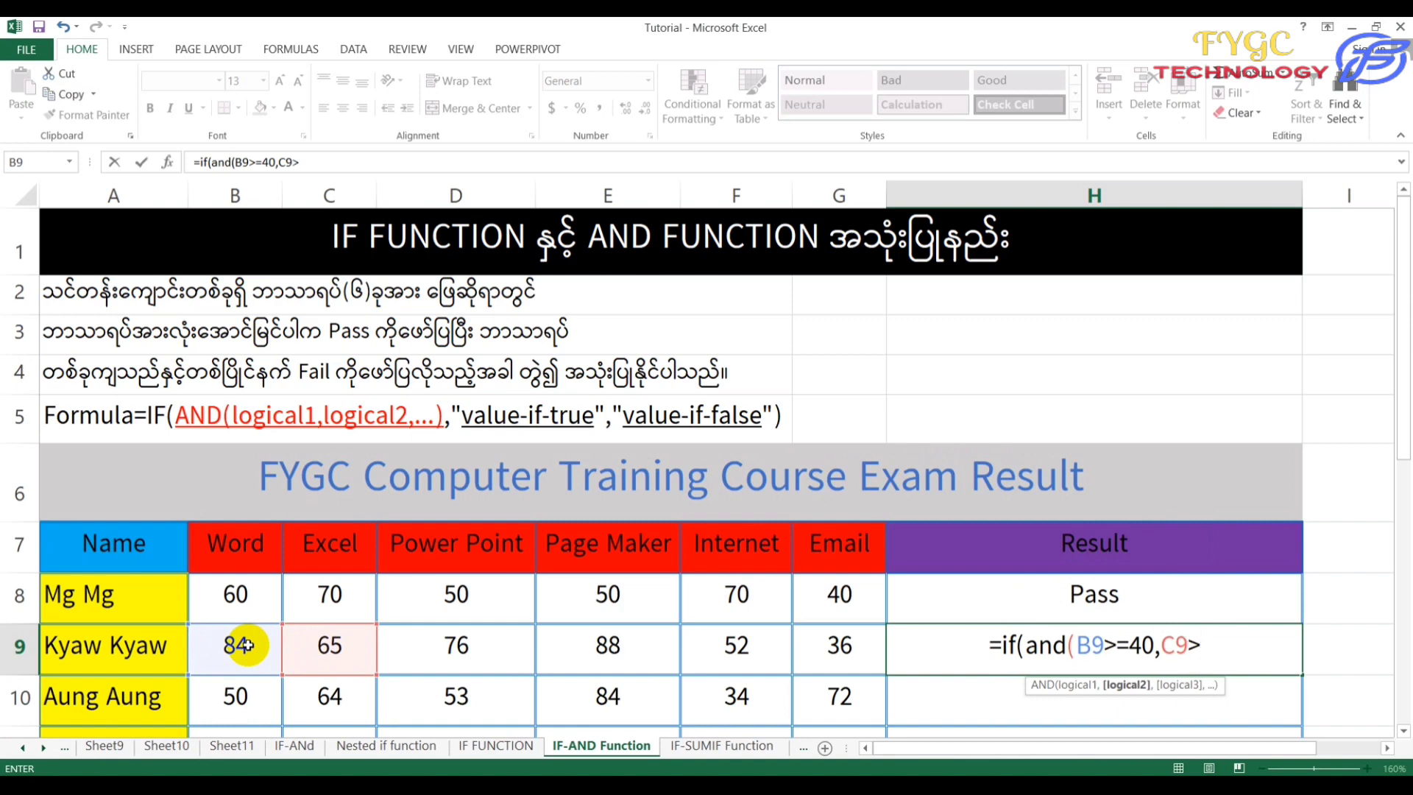
pyautogui.write('=40')
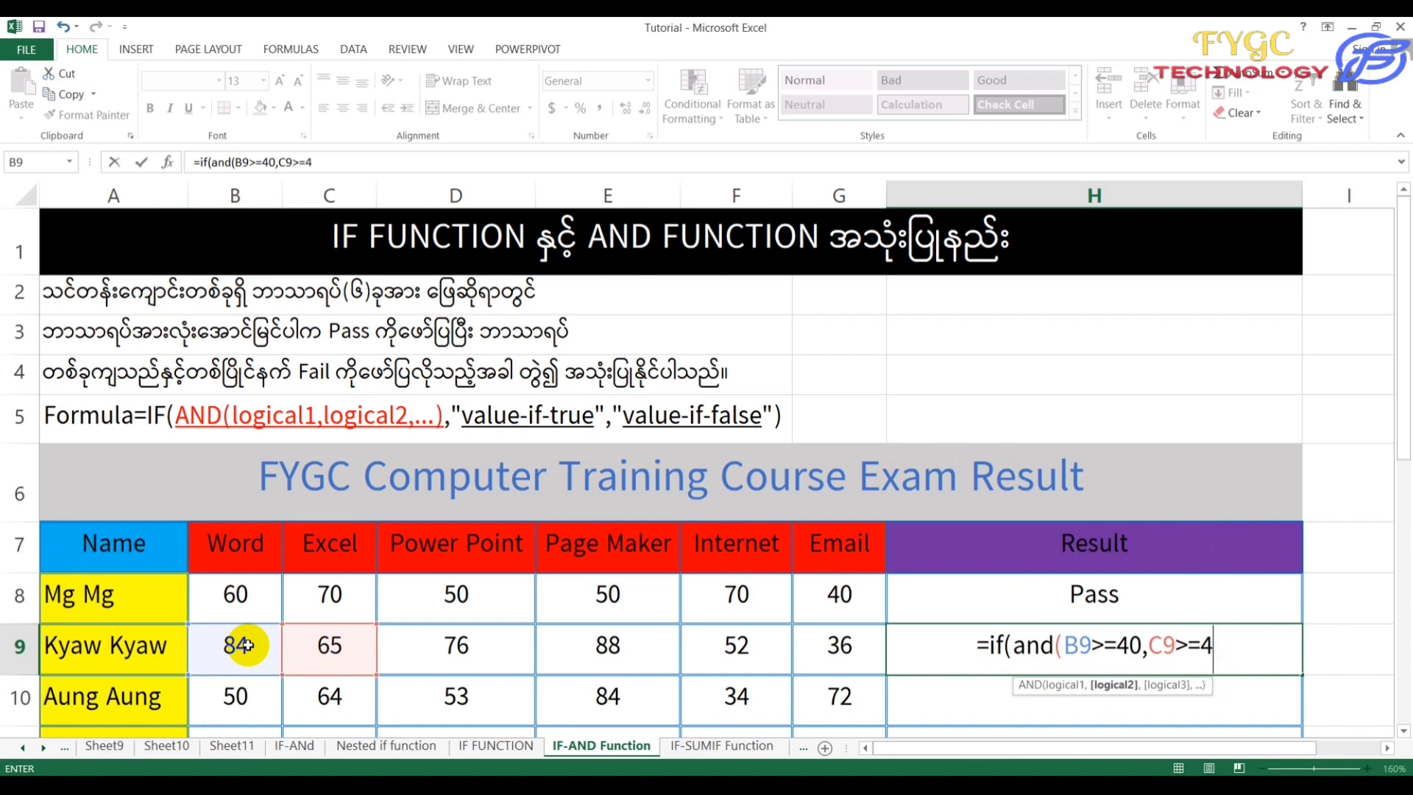
pyautogui.write(',D')
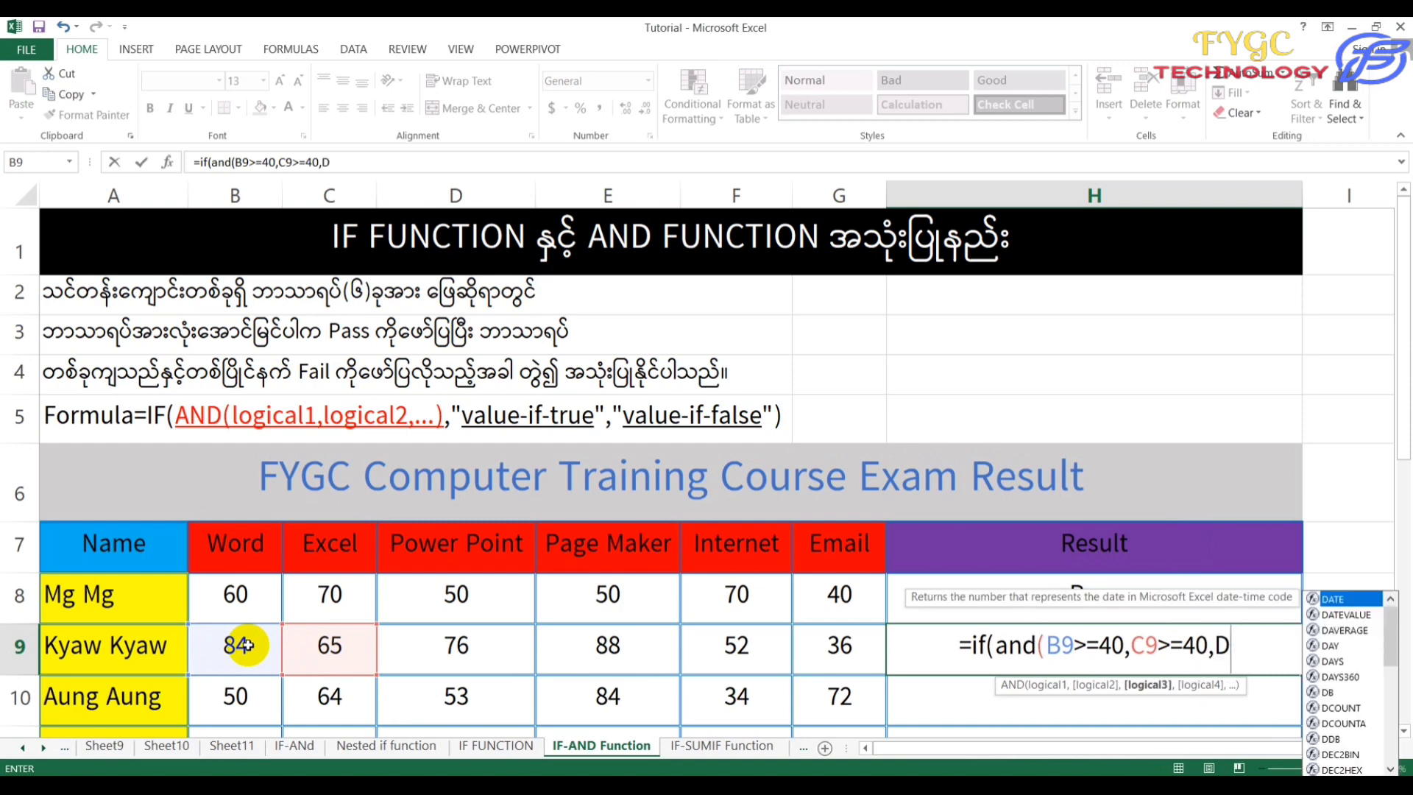
pyautogui.write('9>=')
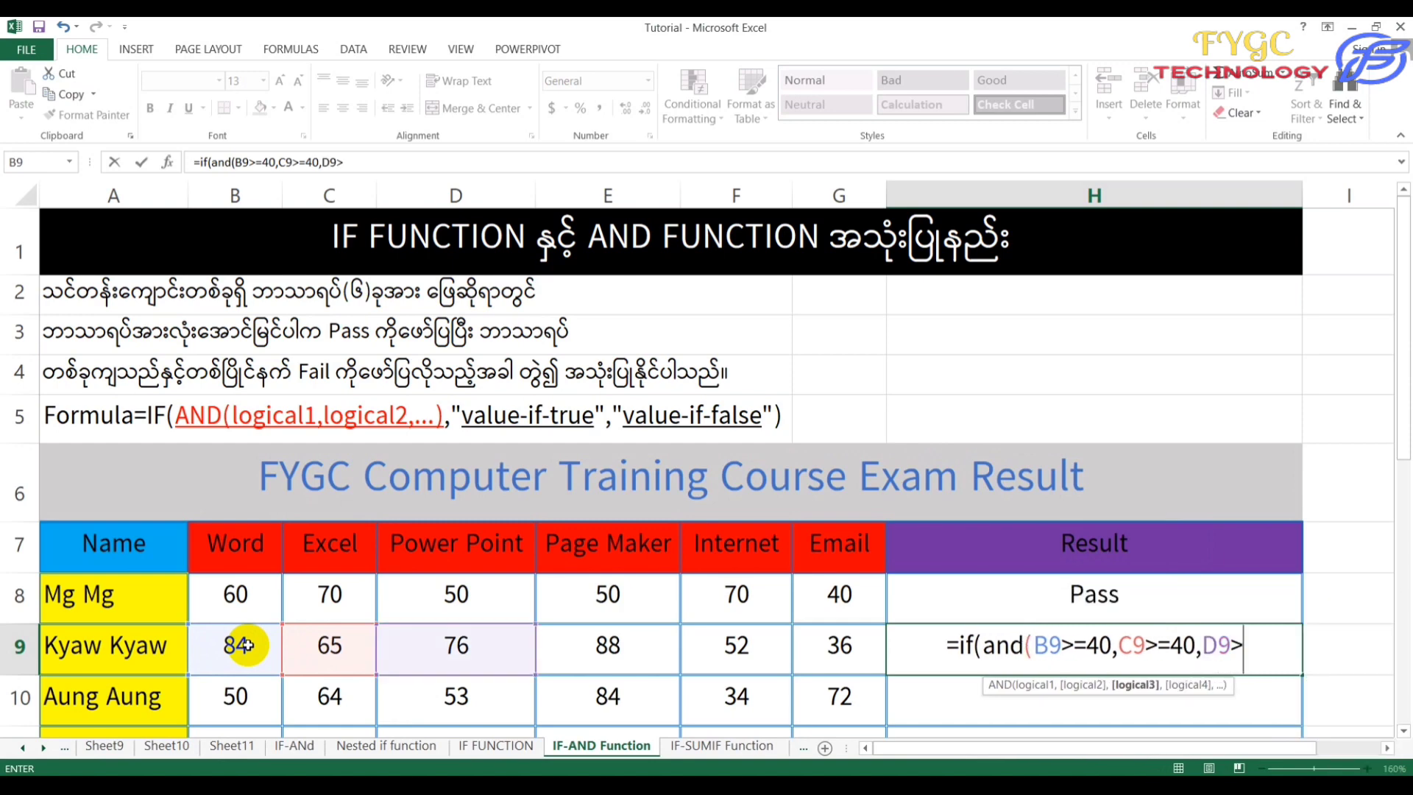
pyautogui.write('40,')
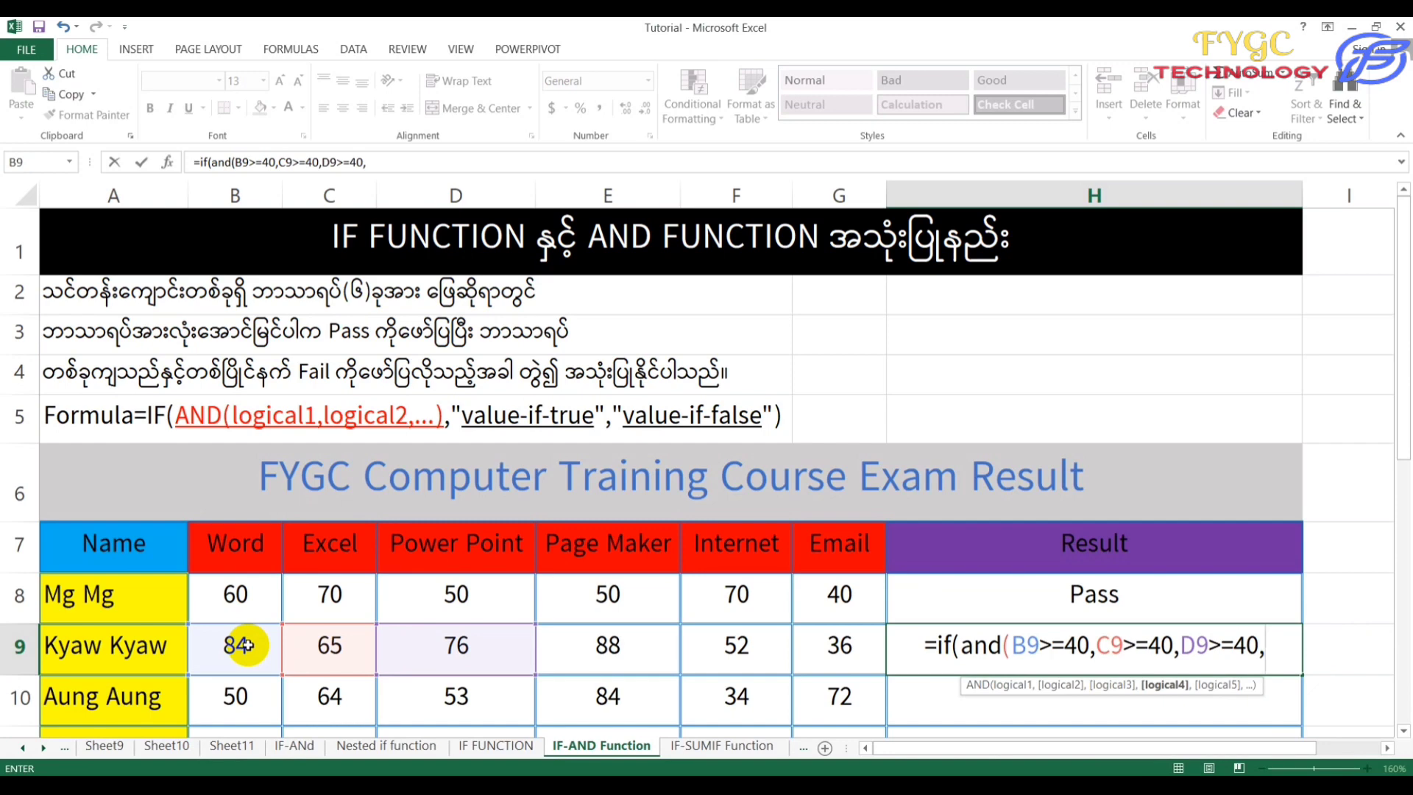
# Add the Page Maker and Internet conditions E9>=40 and F9>=40 to the AND function, each followed by a comma.
pyautogui.write('E')
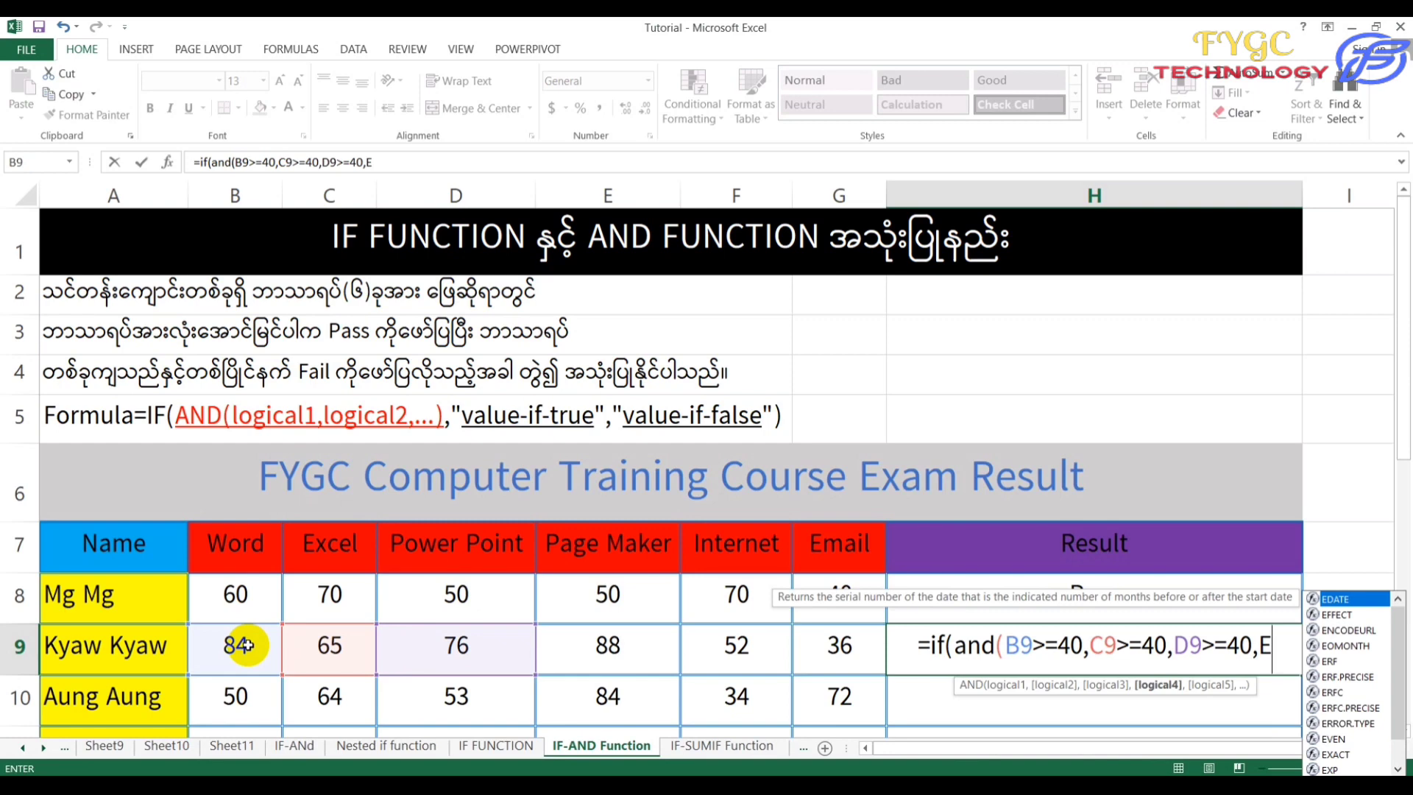
pyautogui.write('9>')
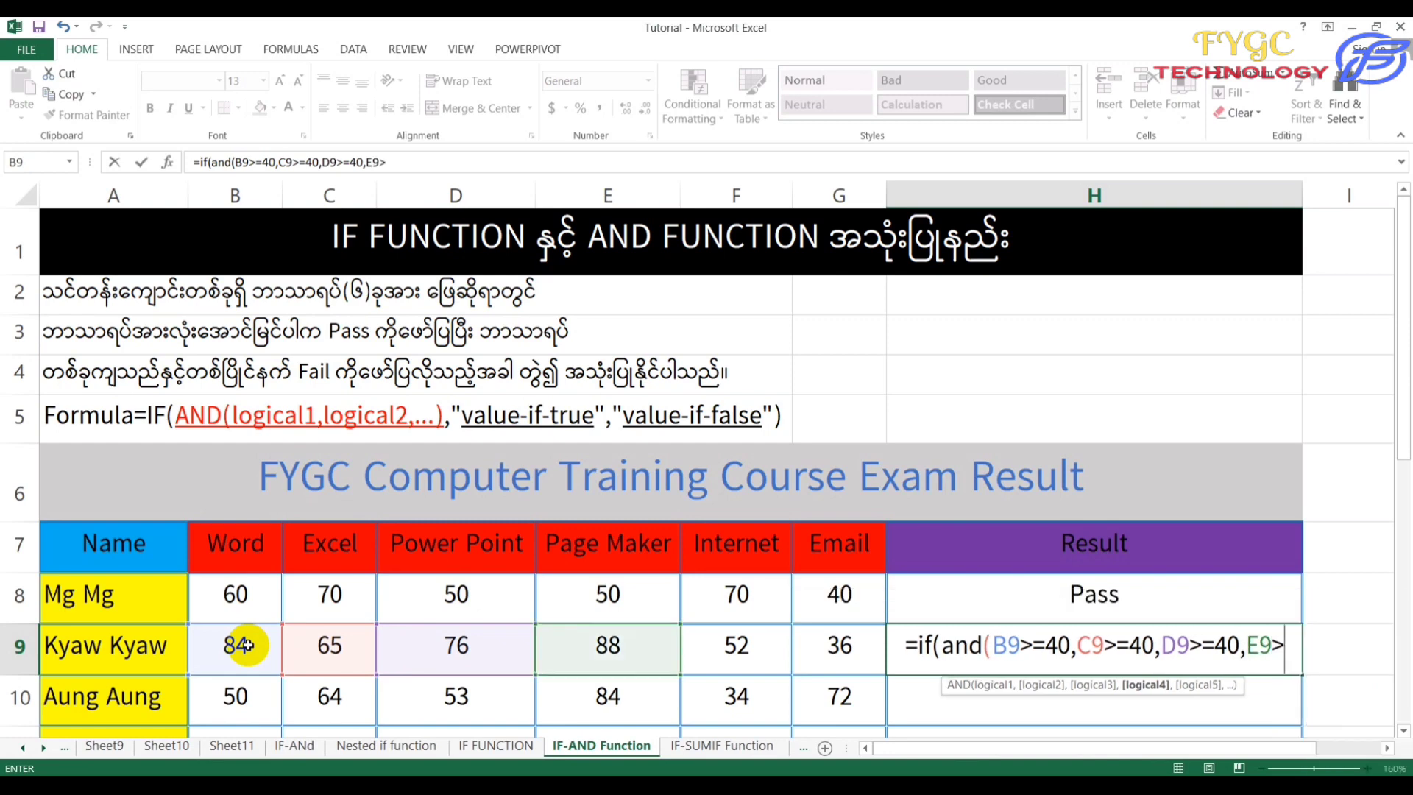
pyautogui.write('=40')
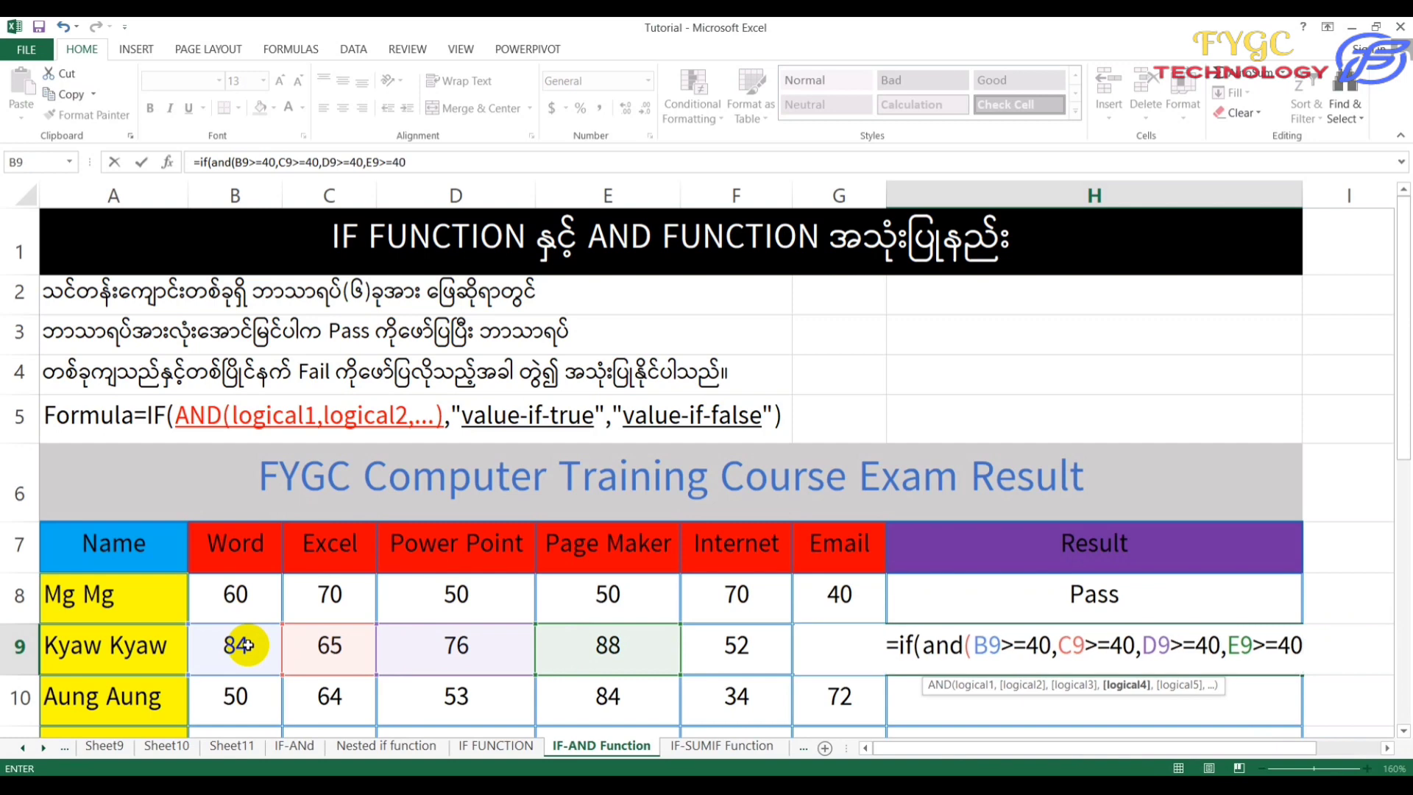
pyautogui.write('.')
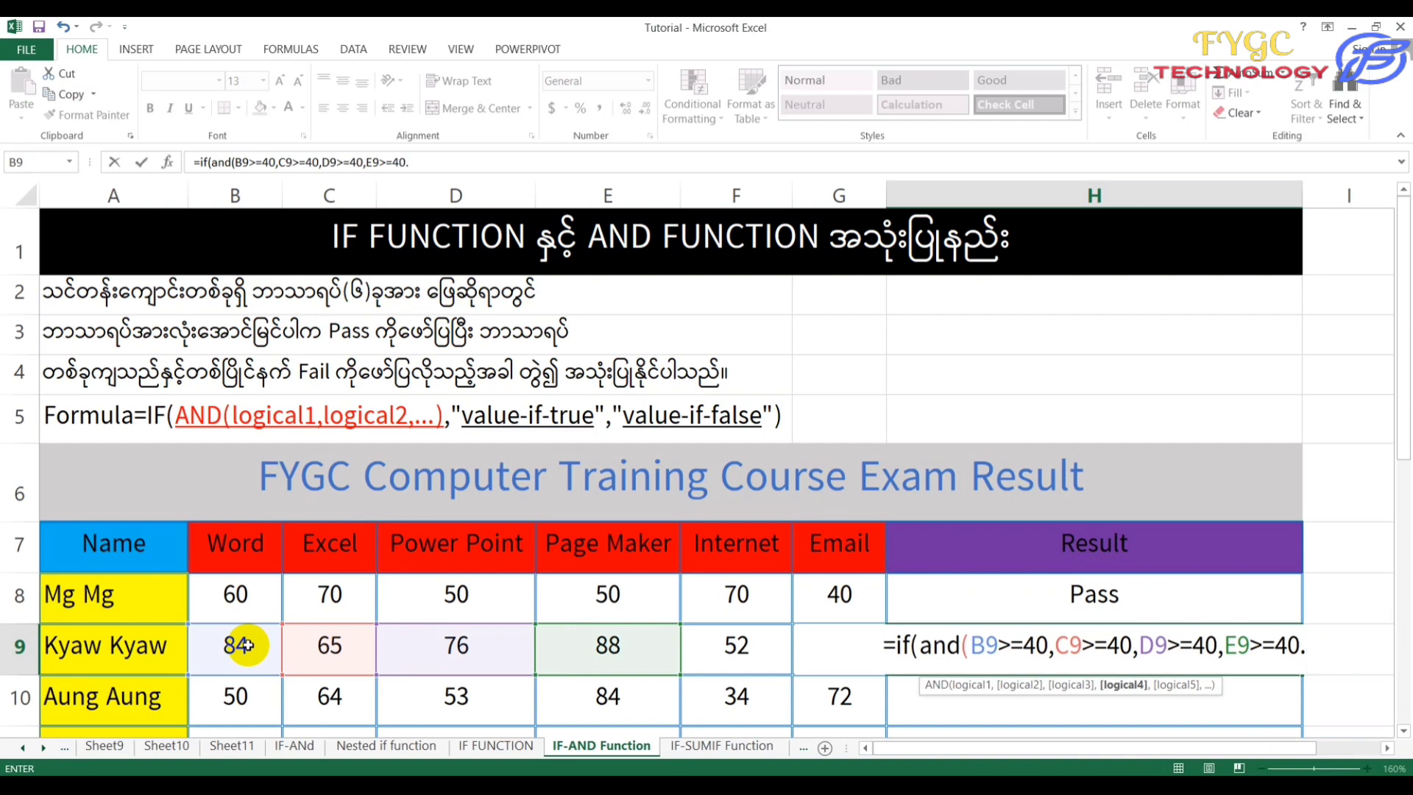
pyautogui.press('BackSpace')
pyautogui.write(',')
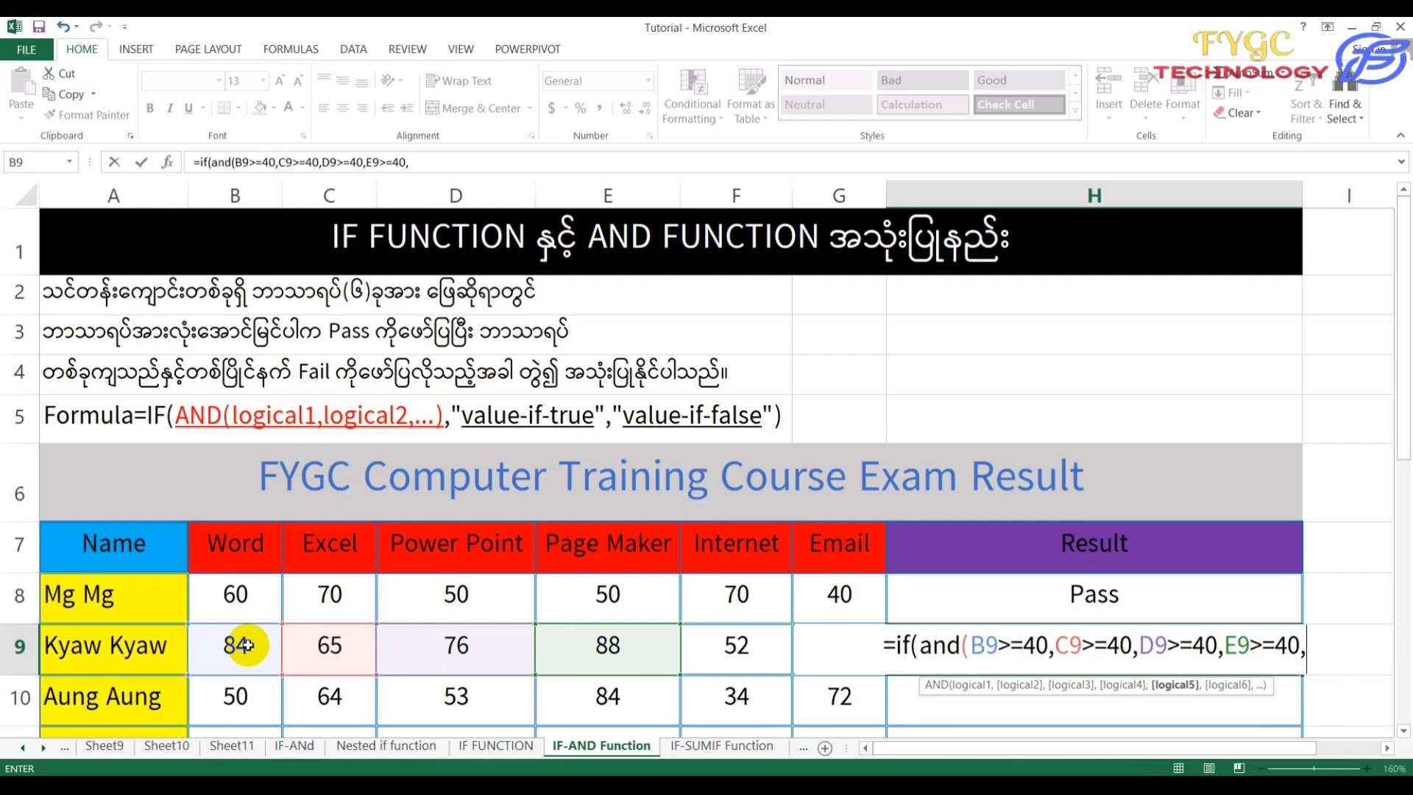
pyautogui.write('F')
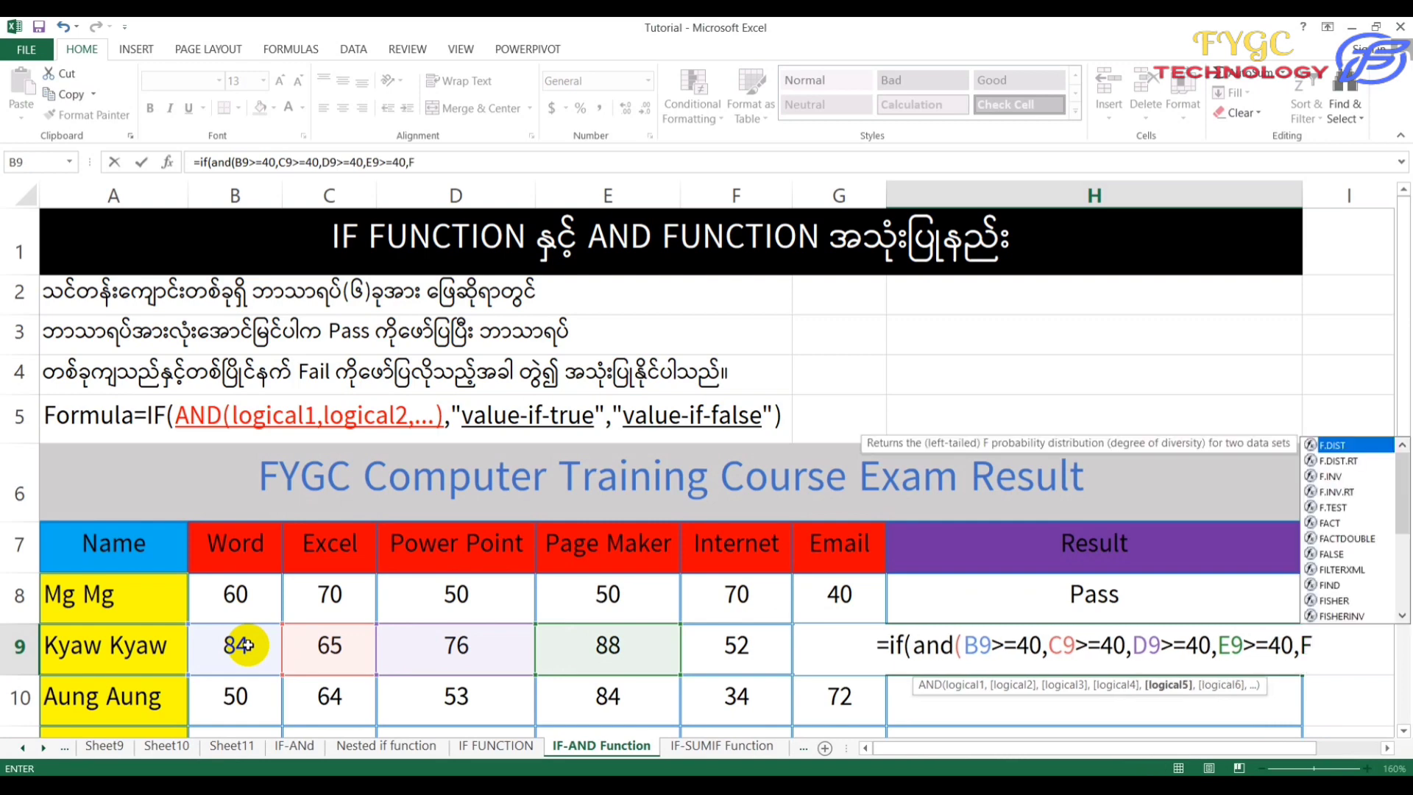
pyautogui.write('9')
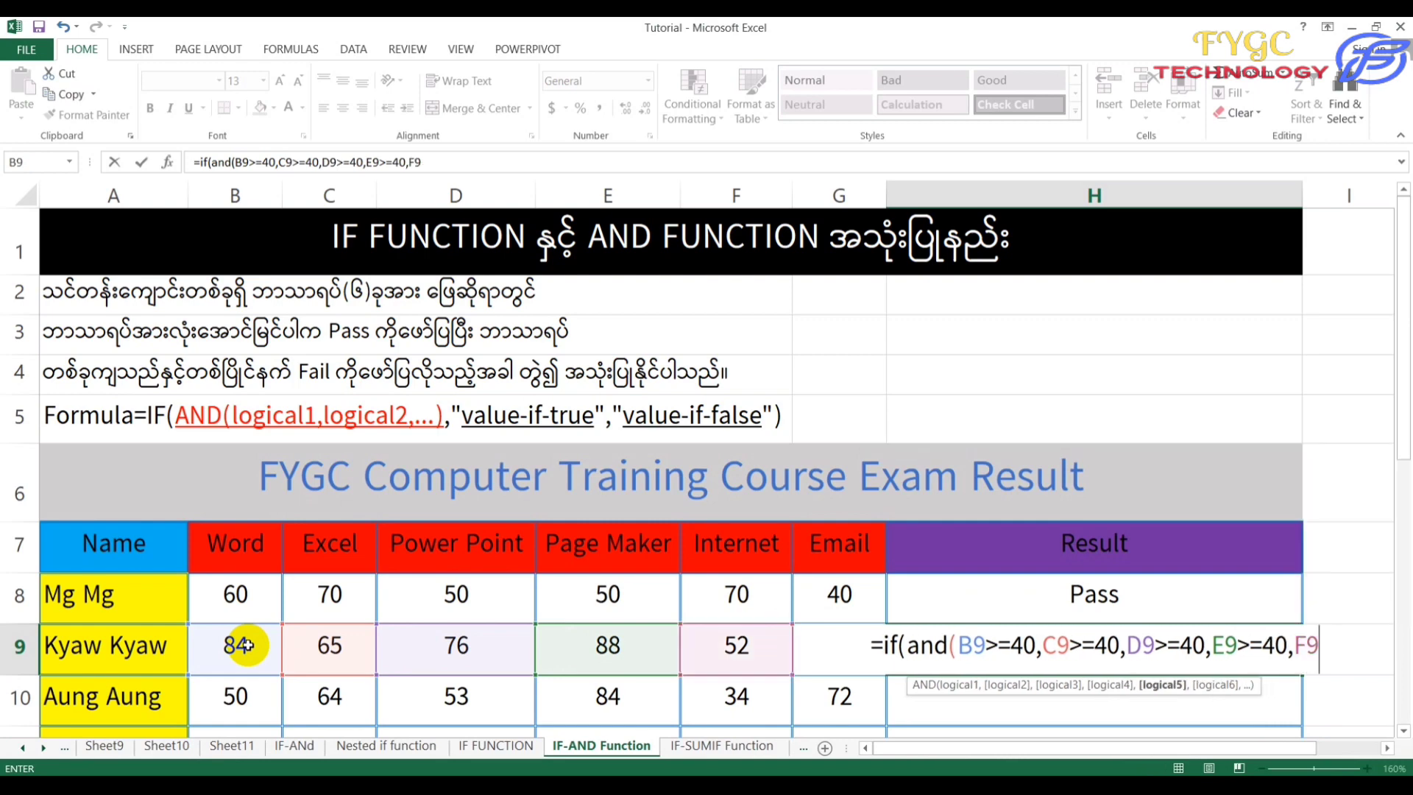
pyautogui.write('>')
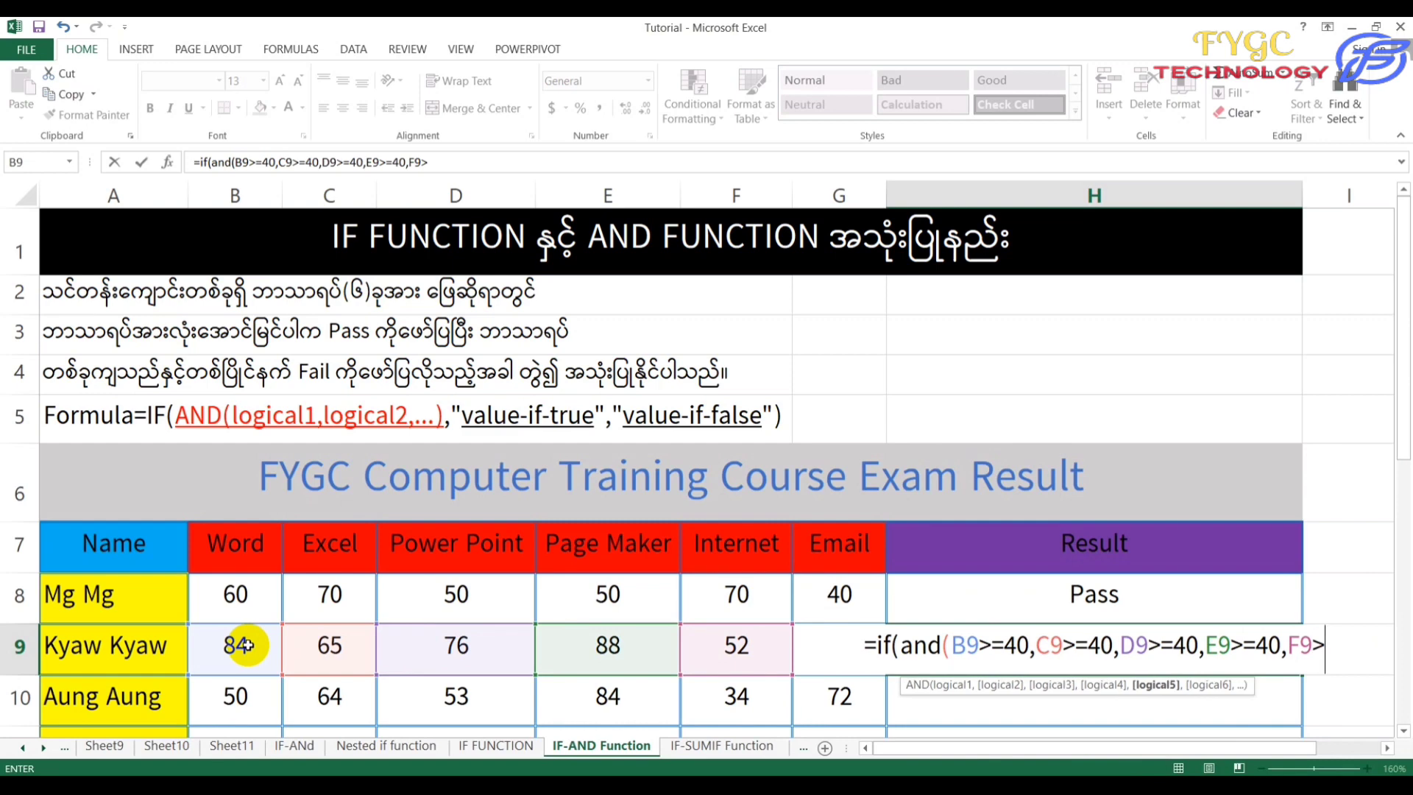
pyautogui.write('=40')
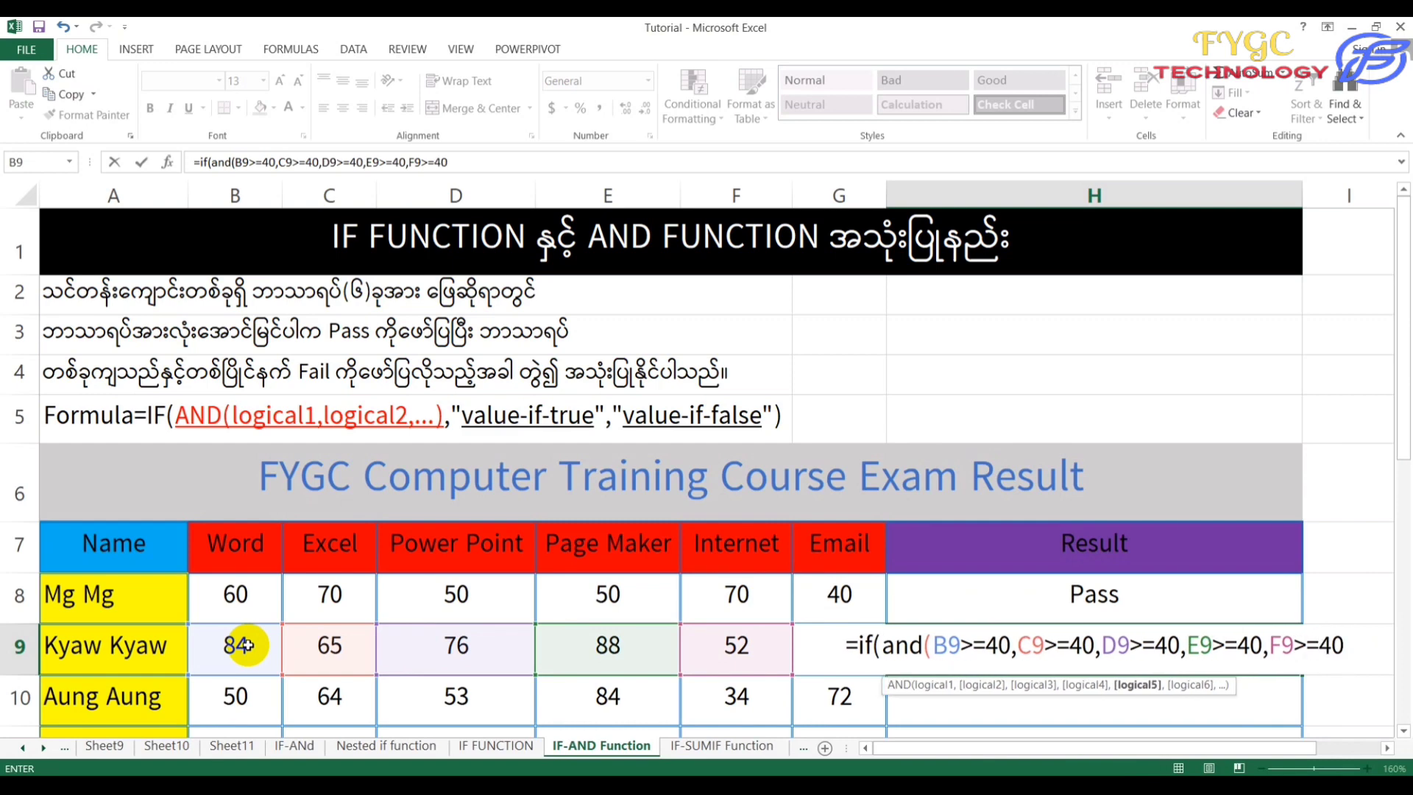
pyautogui.write('.')
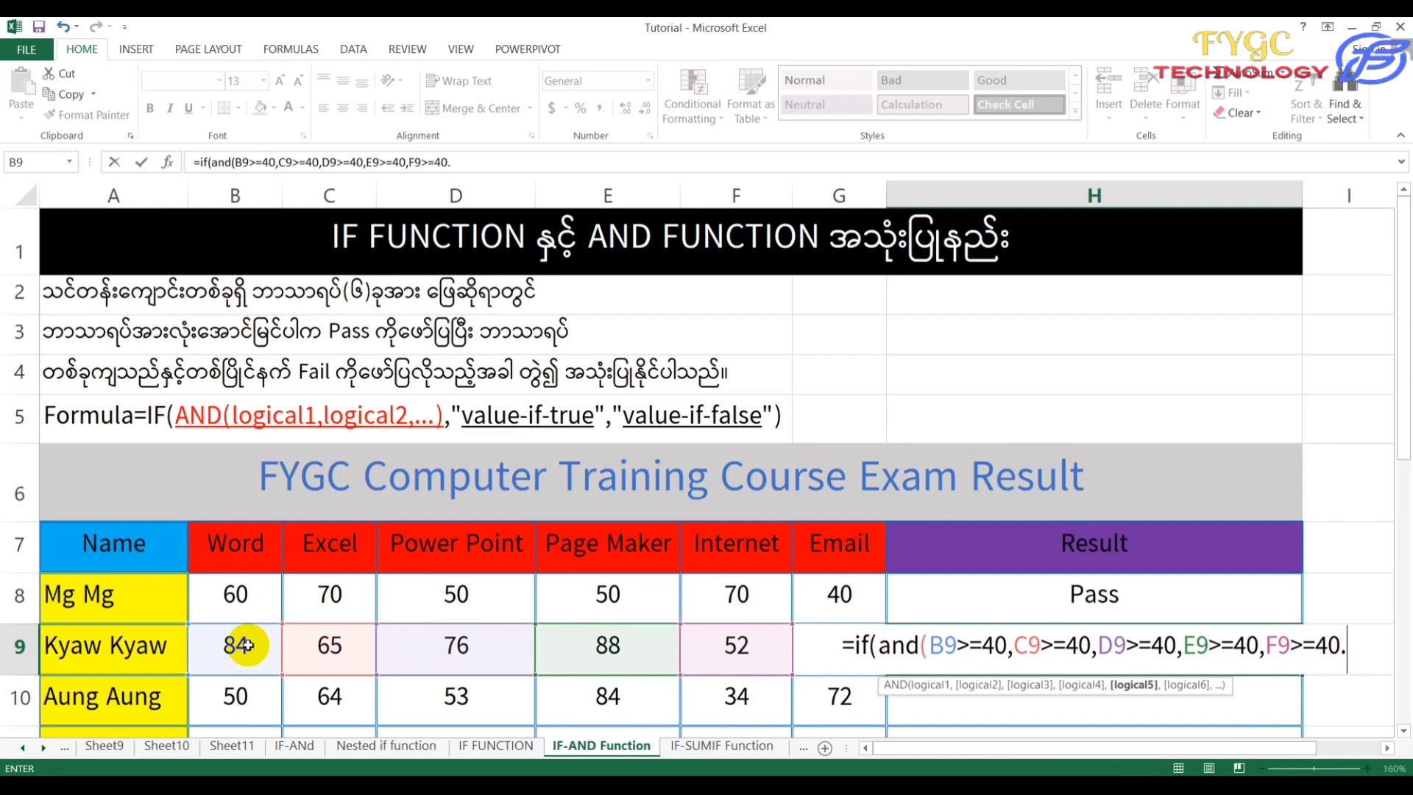
pyautogui.press('BackSpace')
pyautogui.write(',')
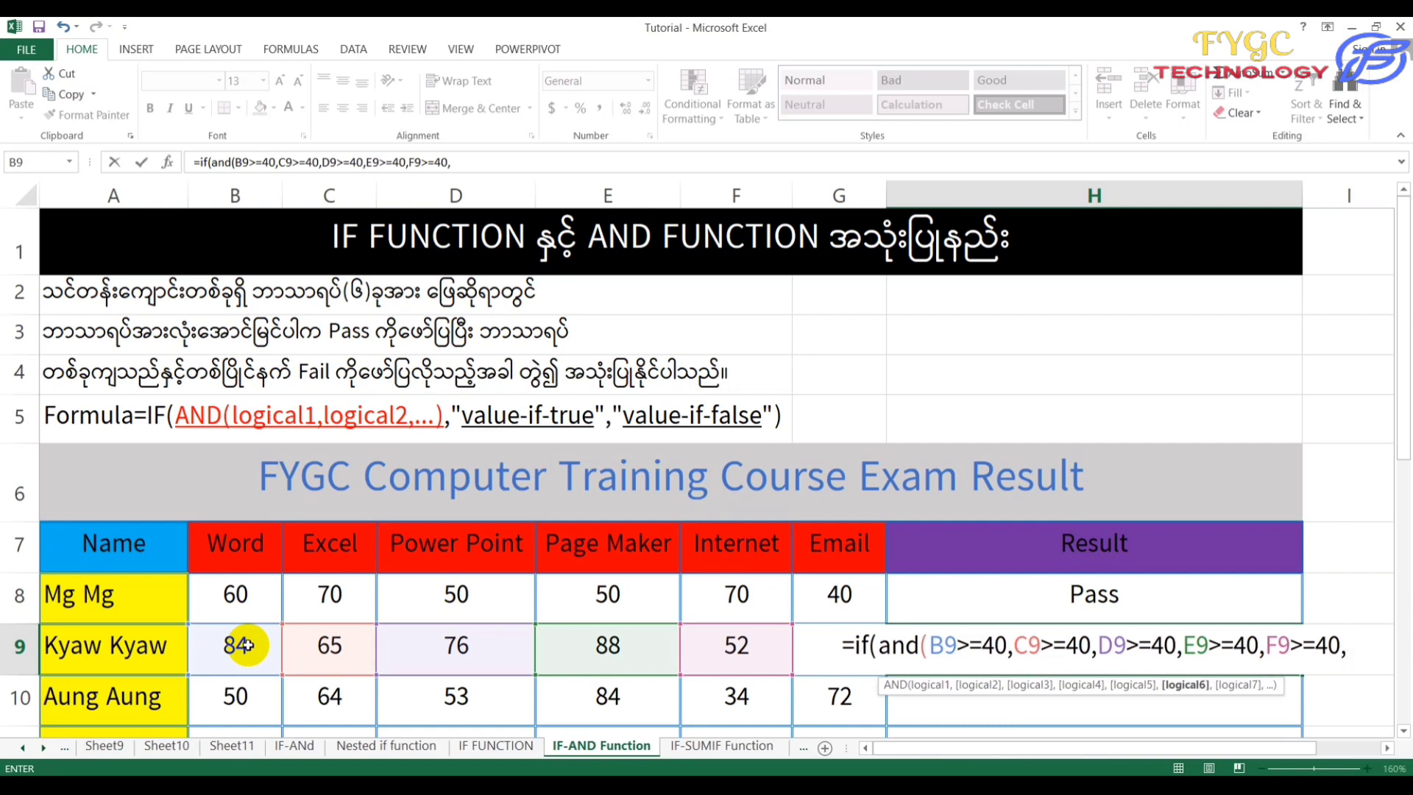
# Add the Email condition G9>=40 and close the AND function's parenthesis.
pyautogui.write('G9')
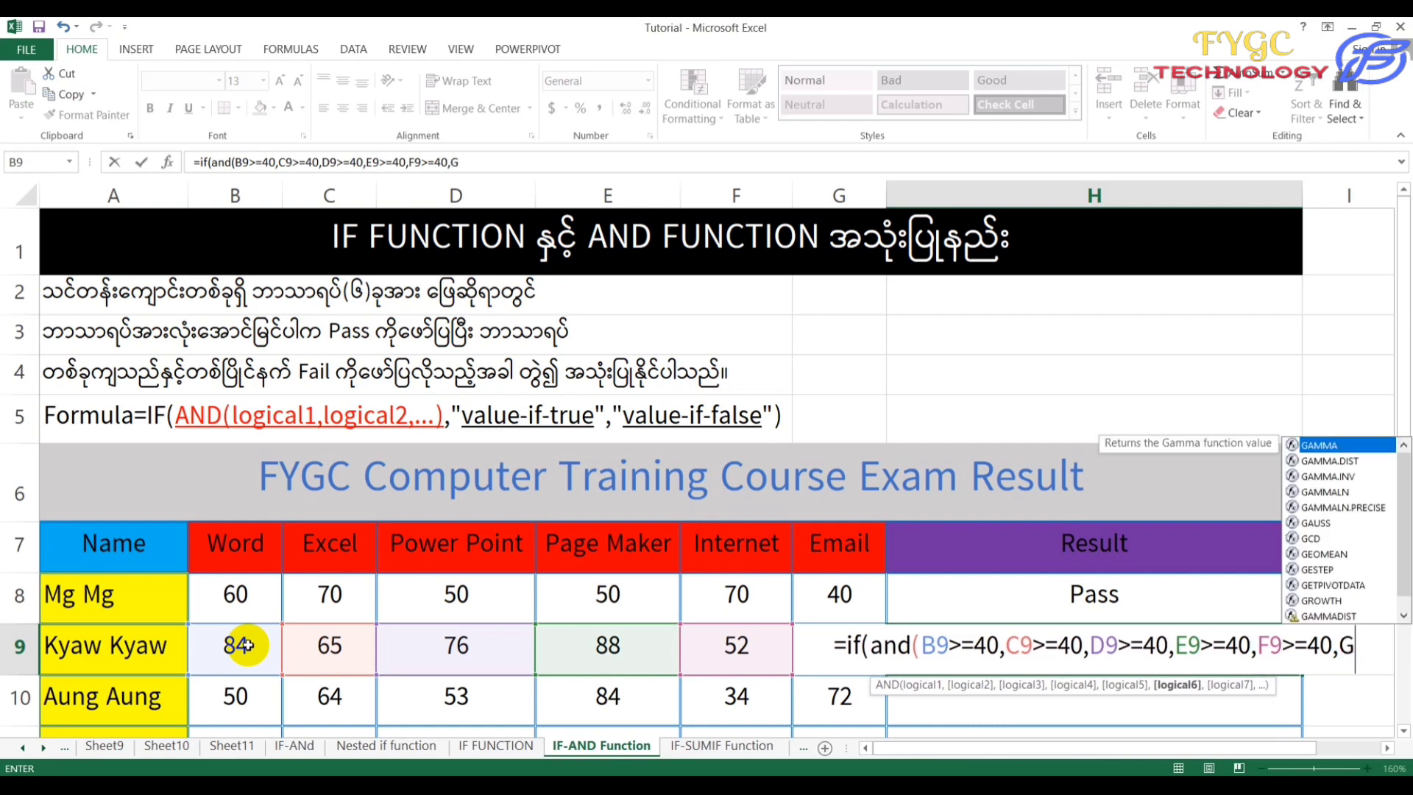
pyautogui.write('>')
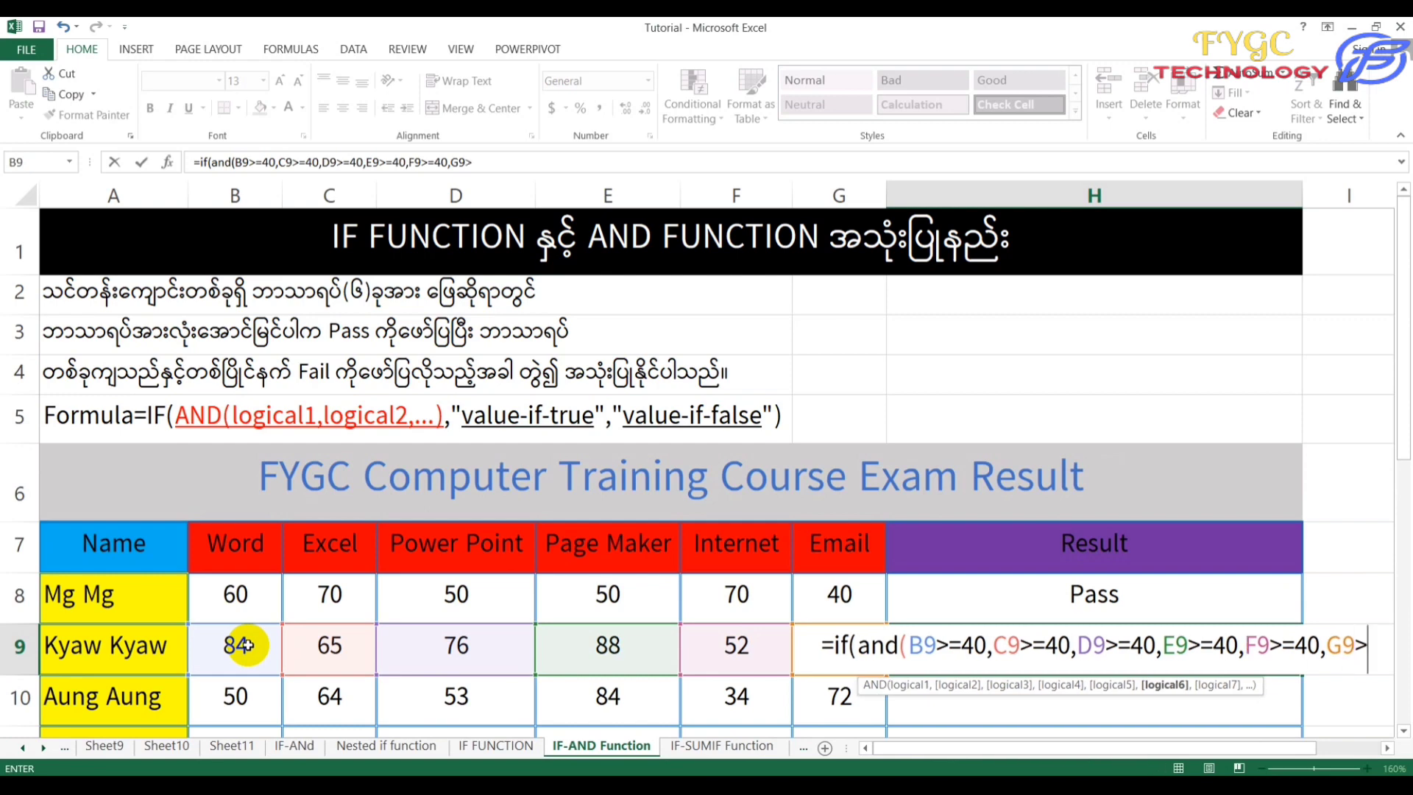
pyautogui.write('=40')
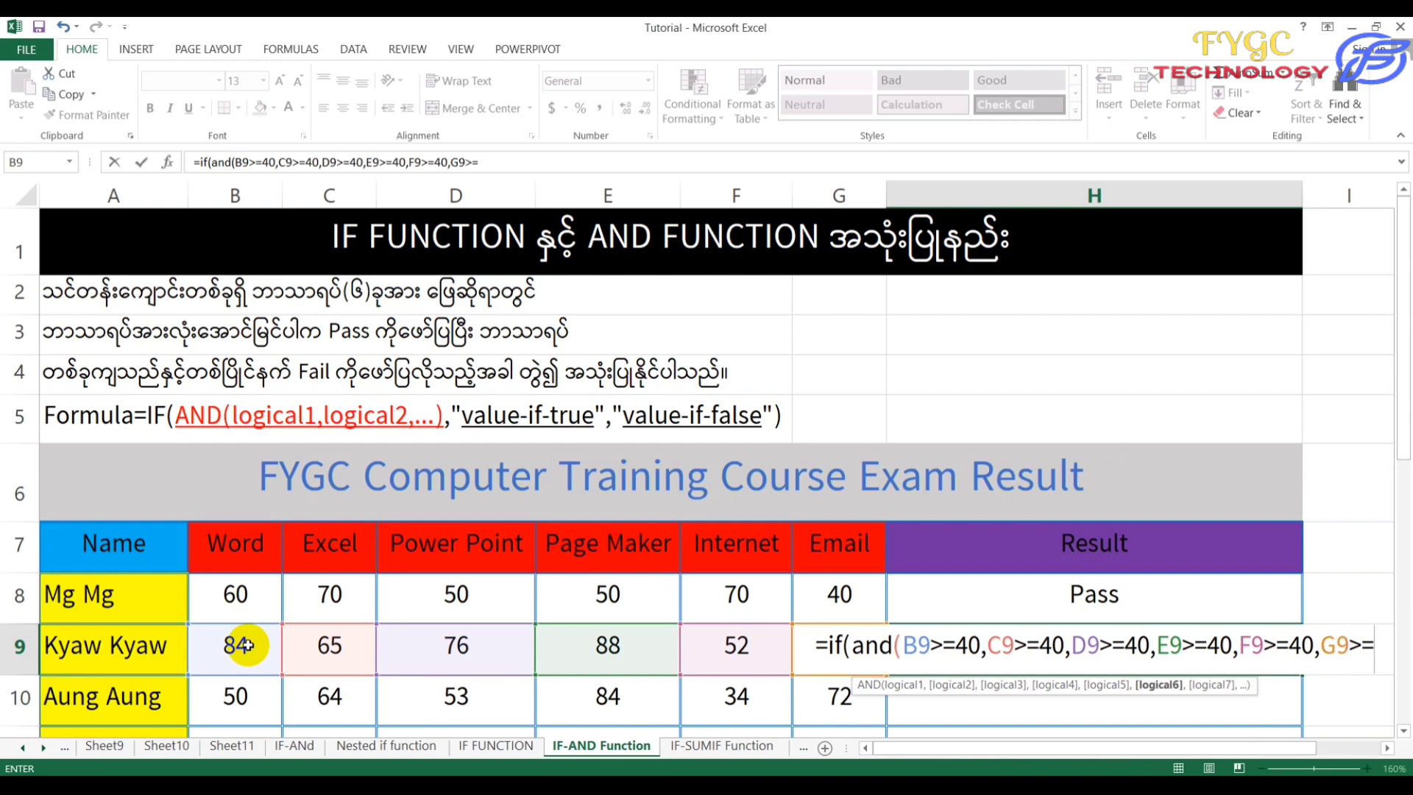
pyautogui.write(')')
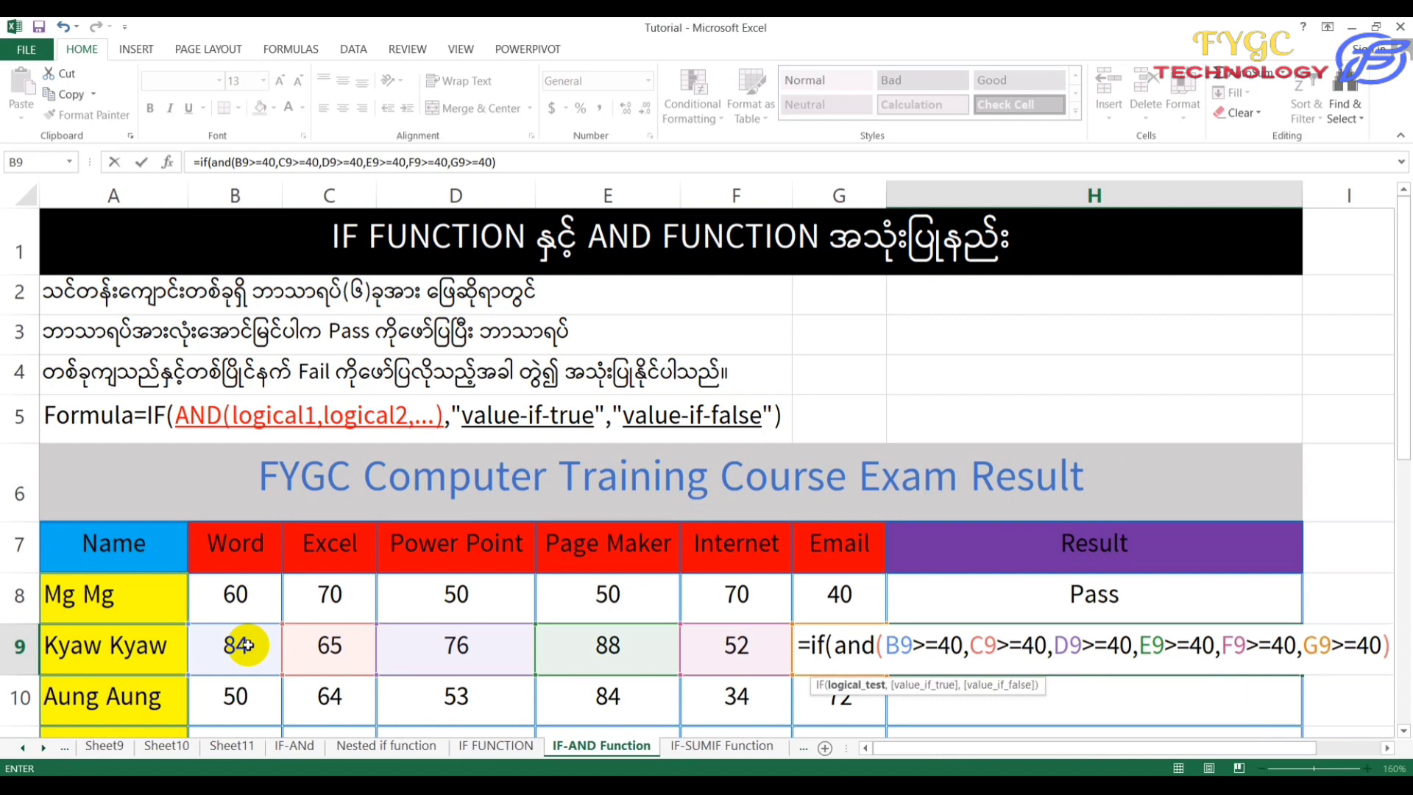
# Complete the IF formula in H9 with "Pass" as the value if true and "Fail" as the value if false.
pyautogui.write(',')
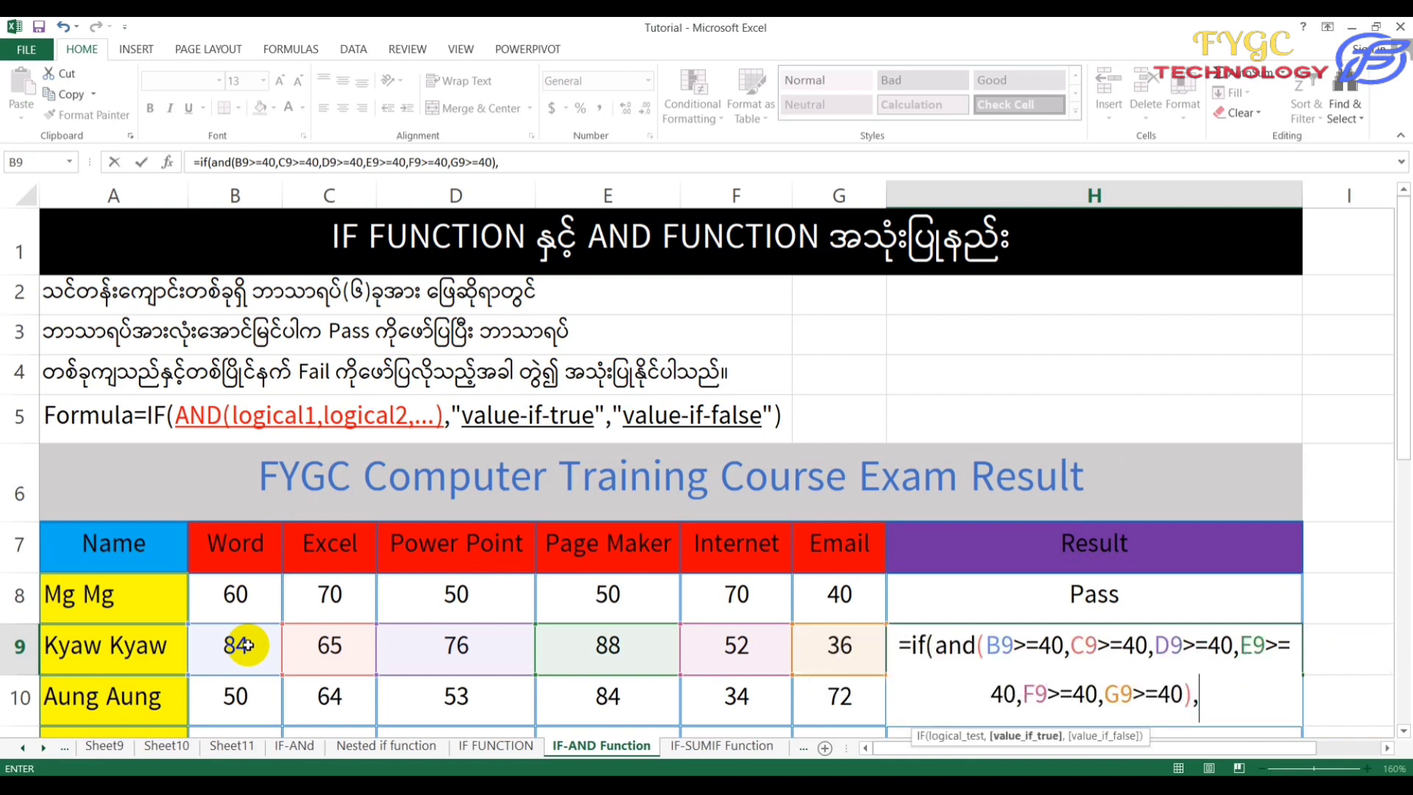
pyautogui.write('"')
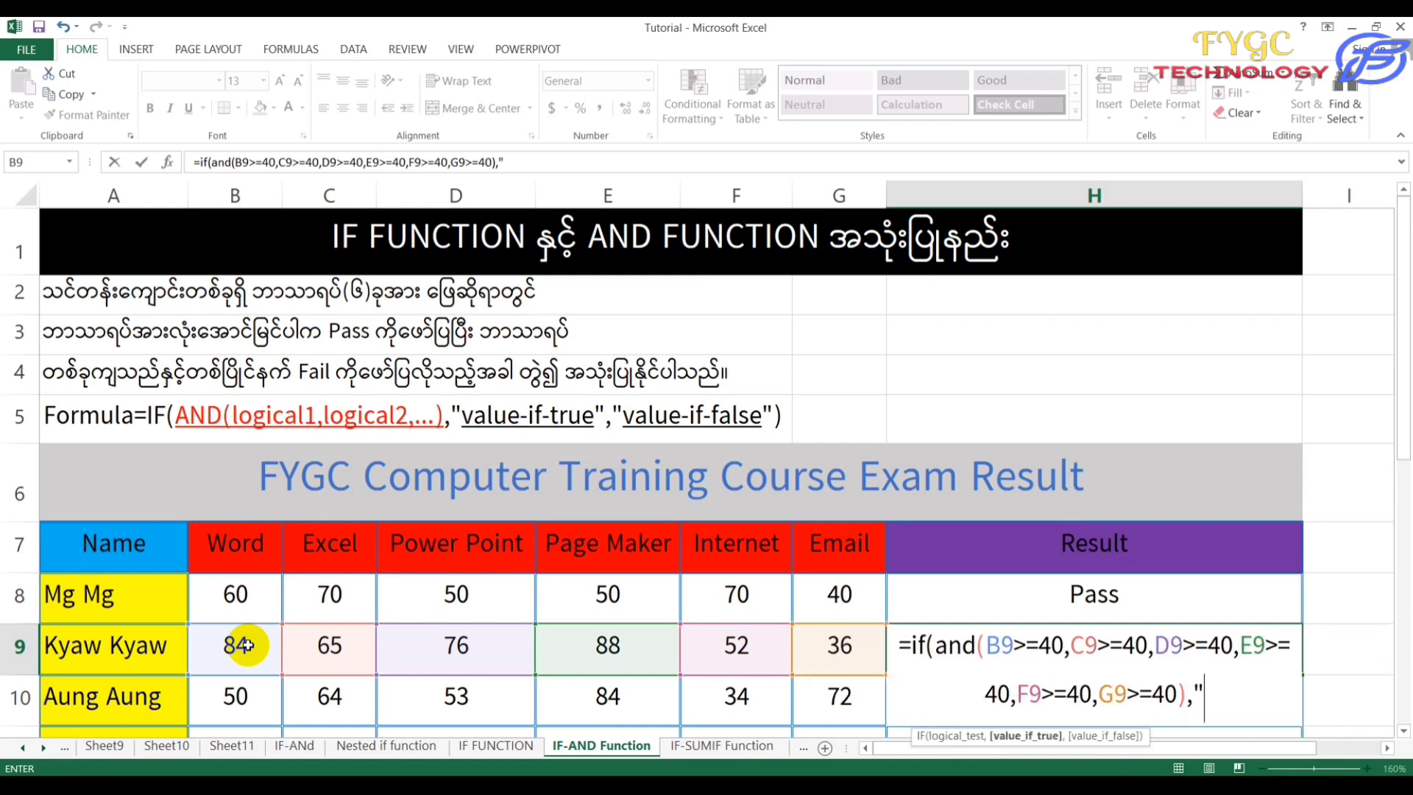
pyautogui.write('Pass"')
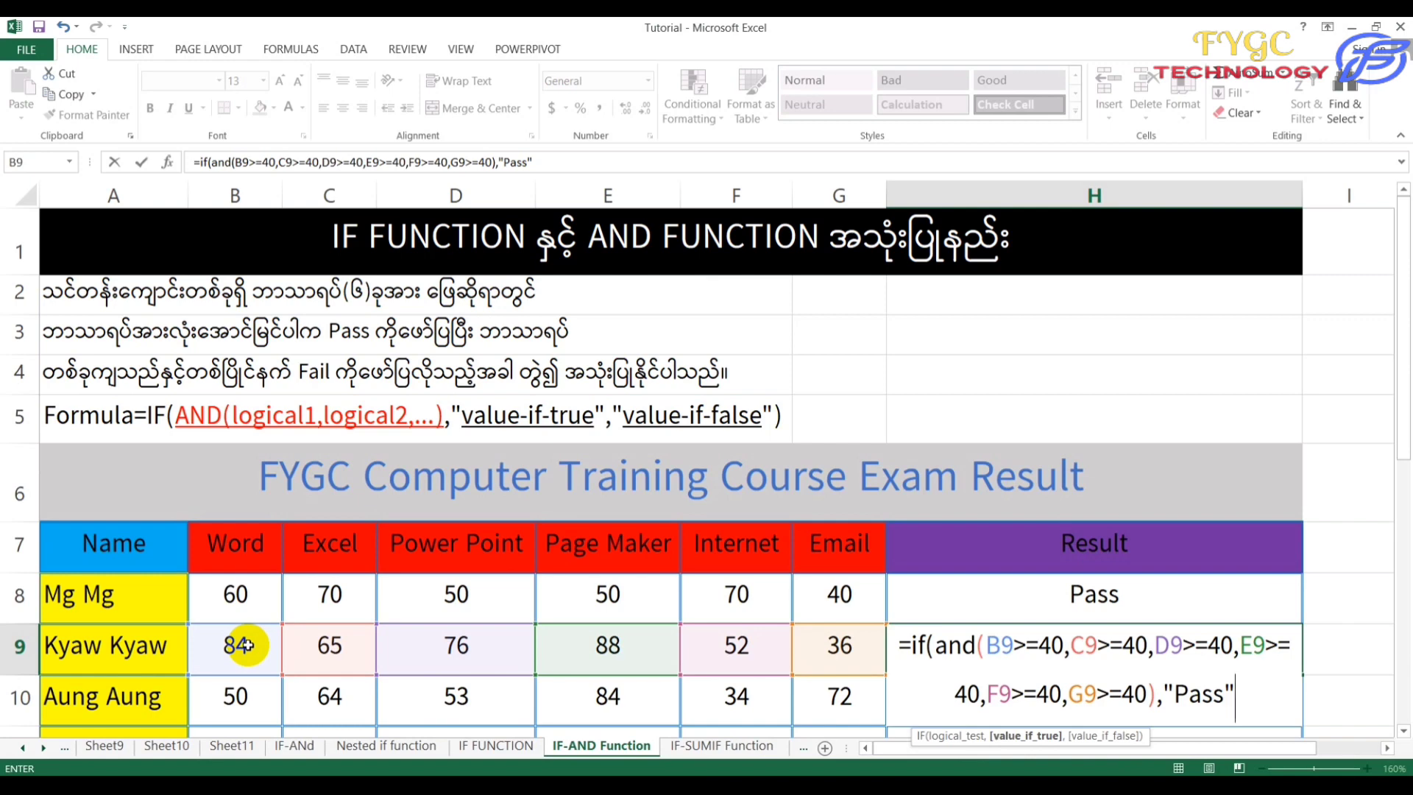
pyautogui.write(',')
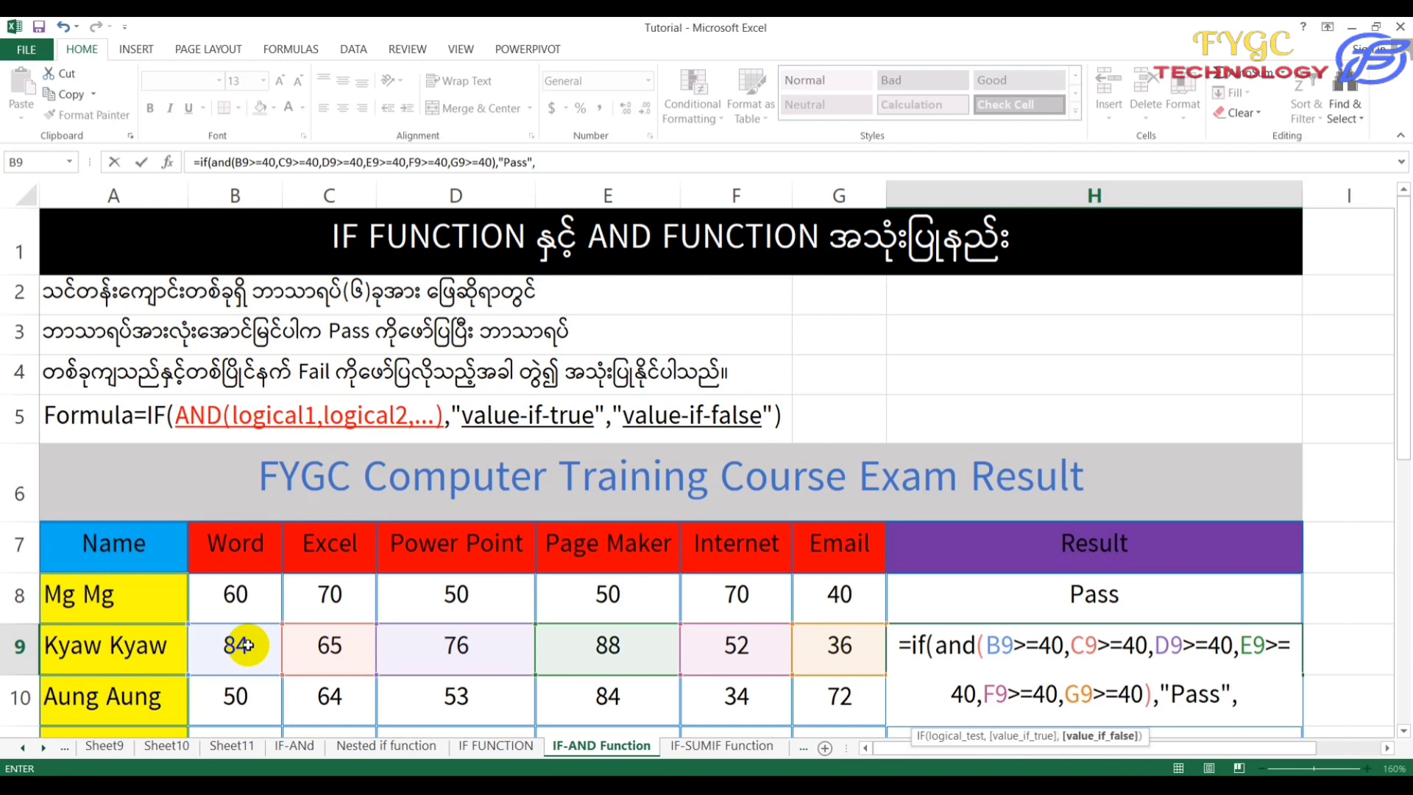
pyautogui.write('"')
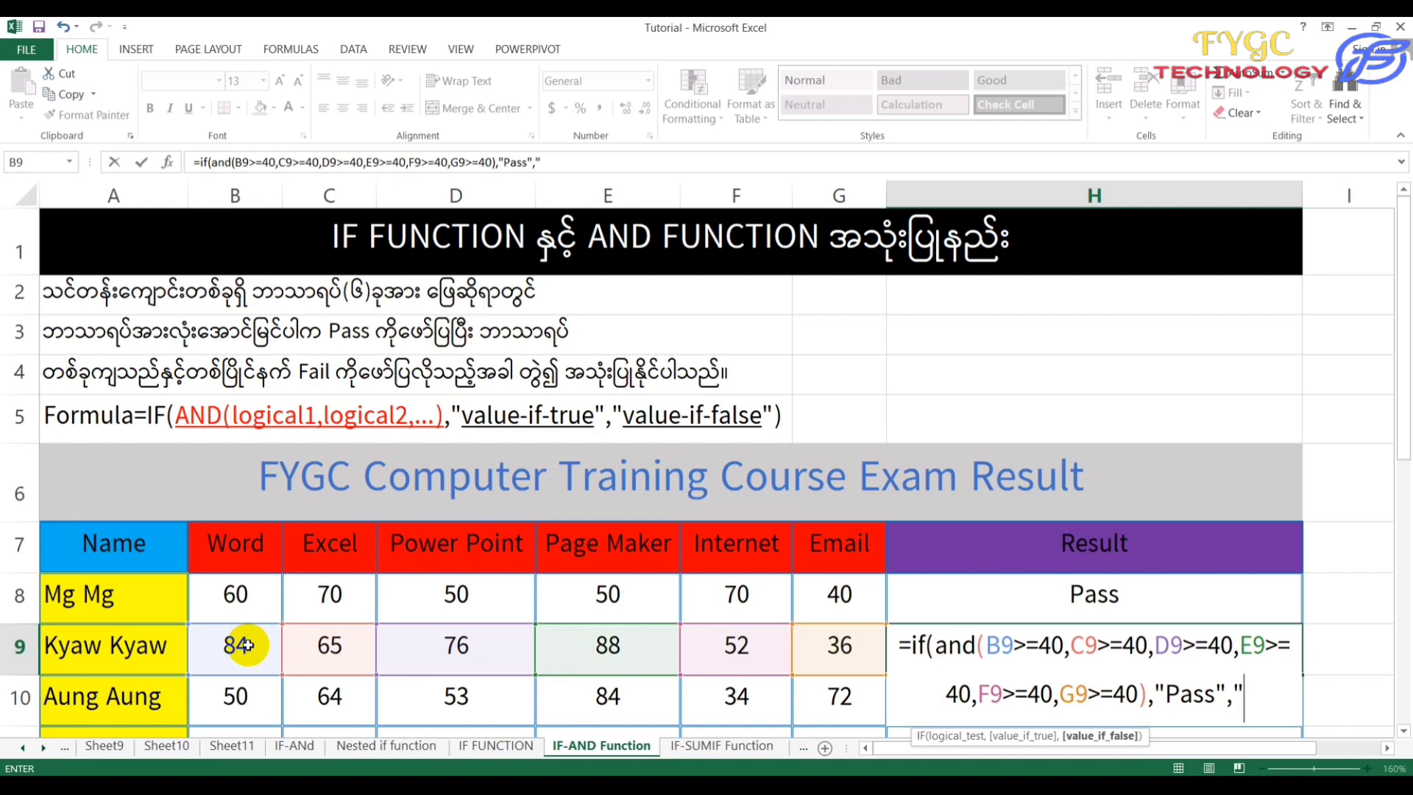
pyautogui.write('Fail')
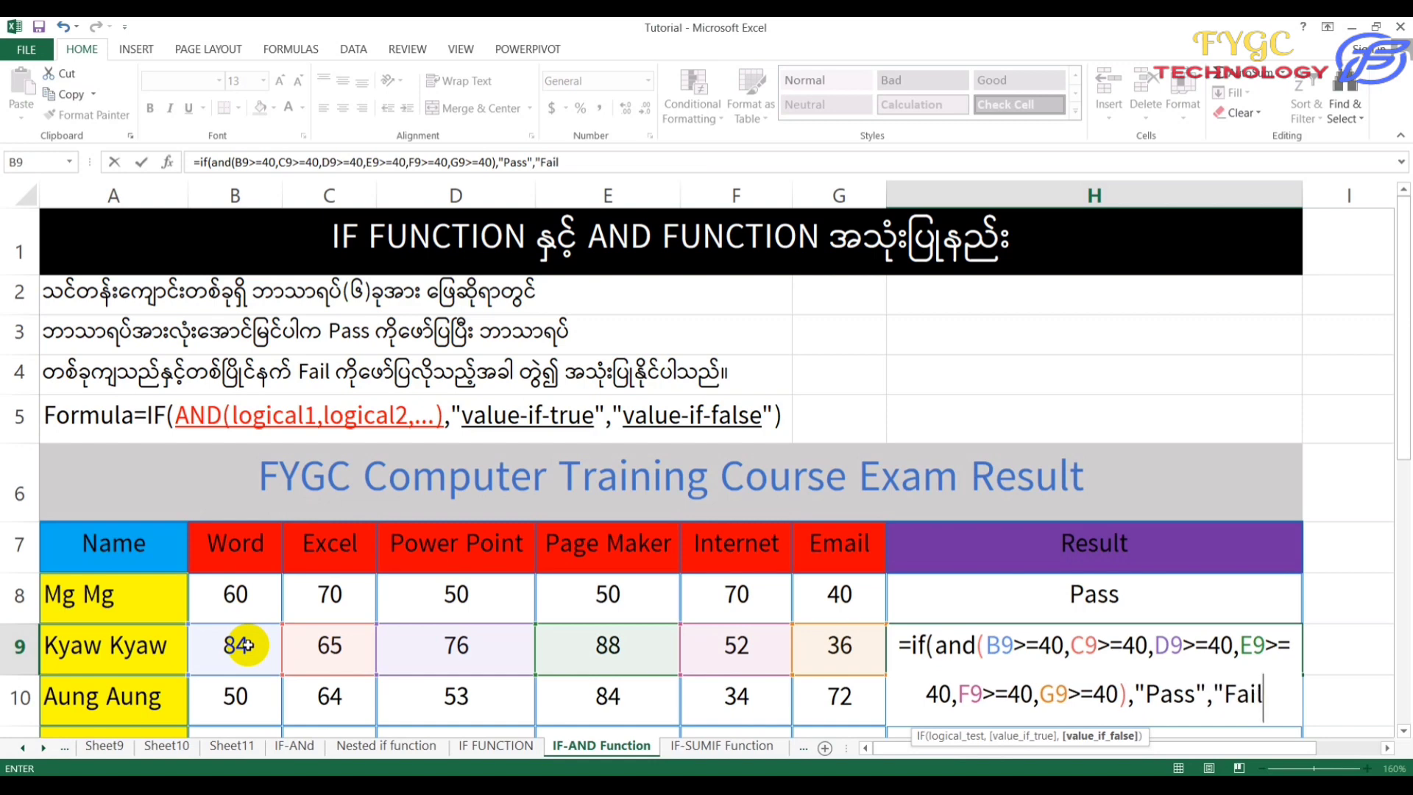
pyautogui.write('")')
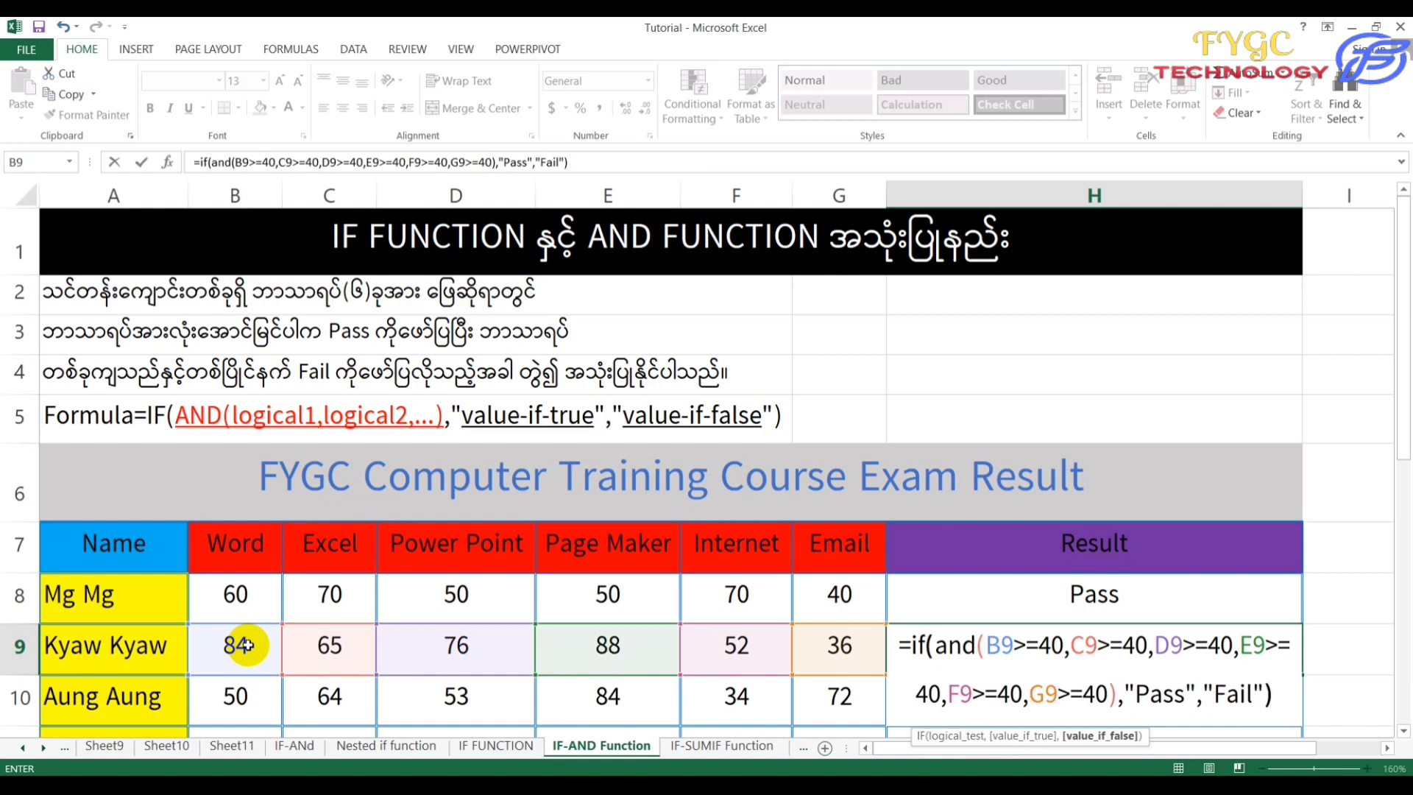
pyautogui.press('Return')
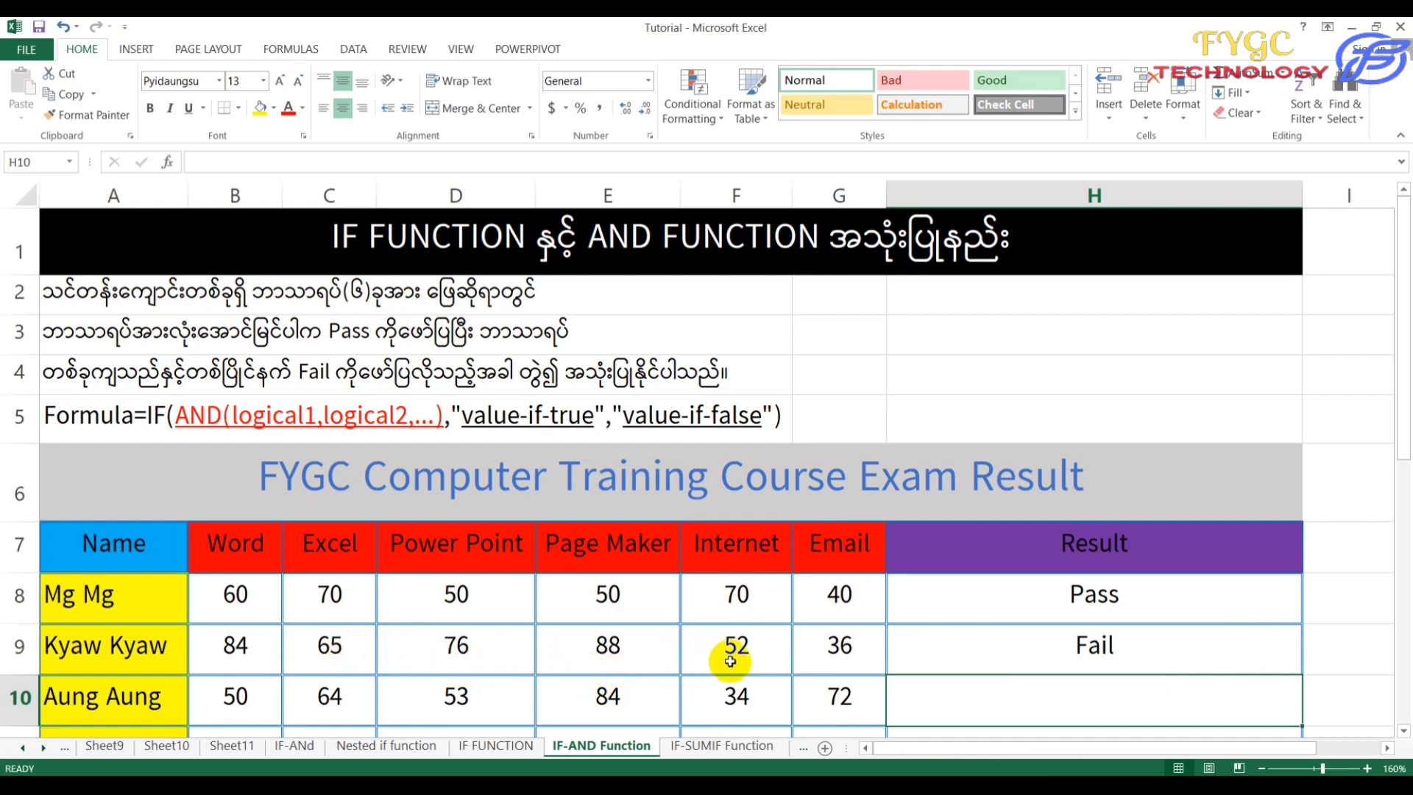
pyautogui.click(843, 648)
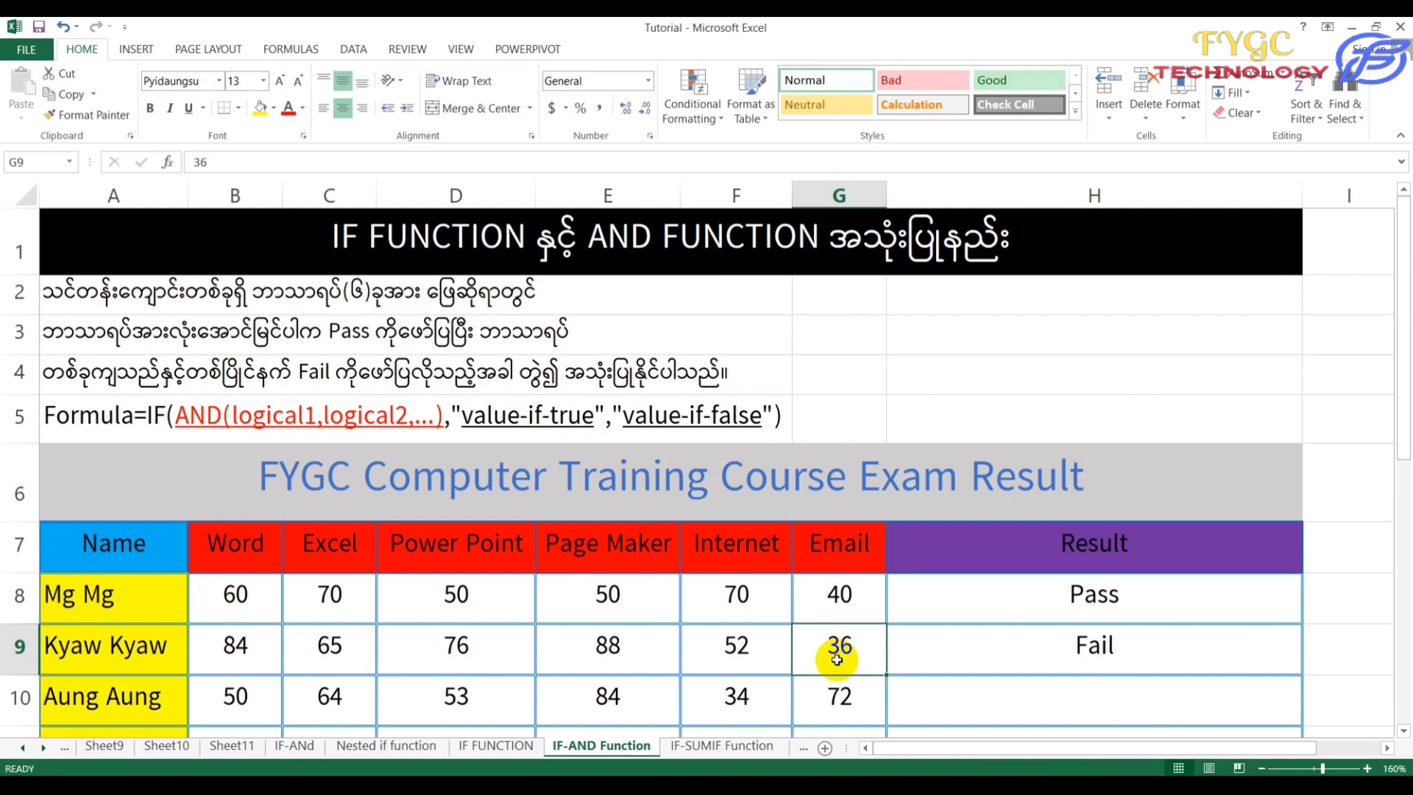
pyautogui.click(1049, 651)
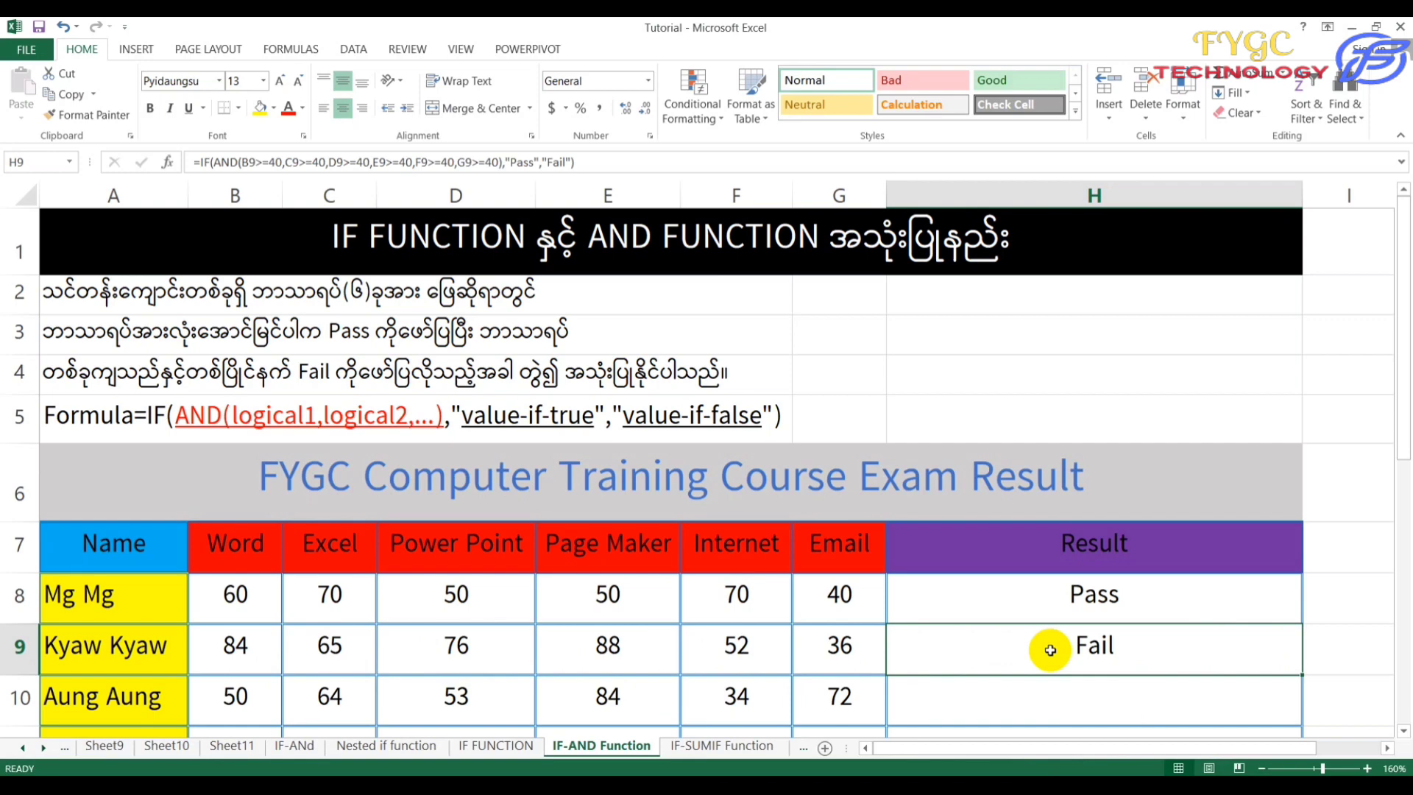
# Begin an IF formula in H10 with a nested AND function whose first condition is B10<40, followed by a comma.
pyautogui.scroll(-1, 1041, 635)
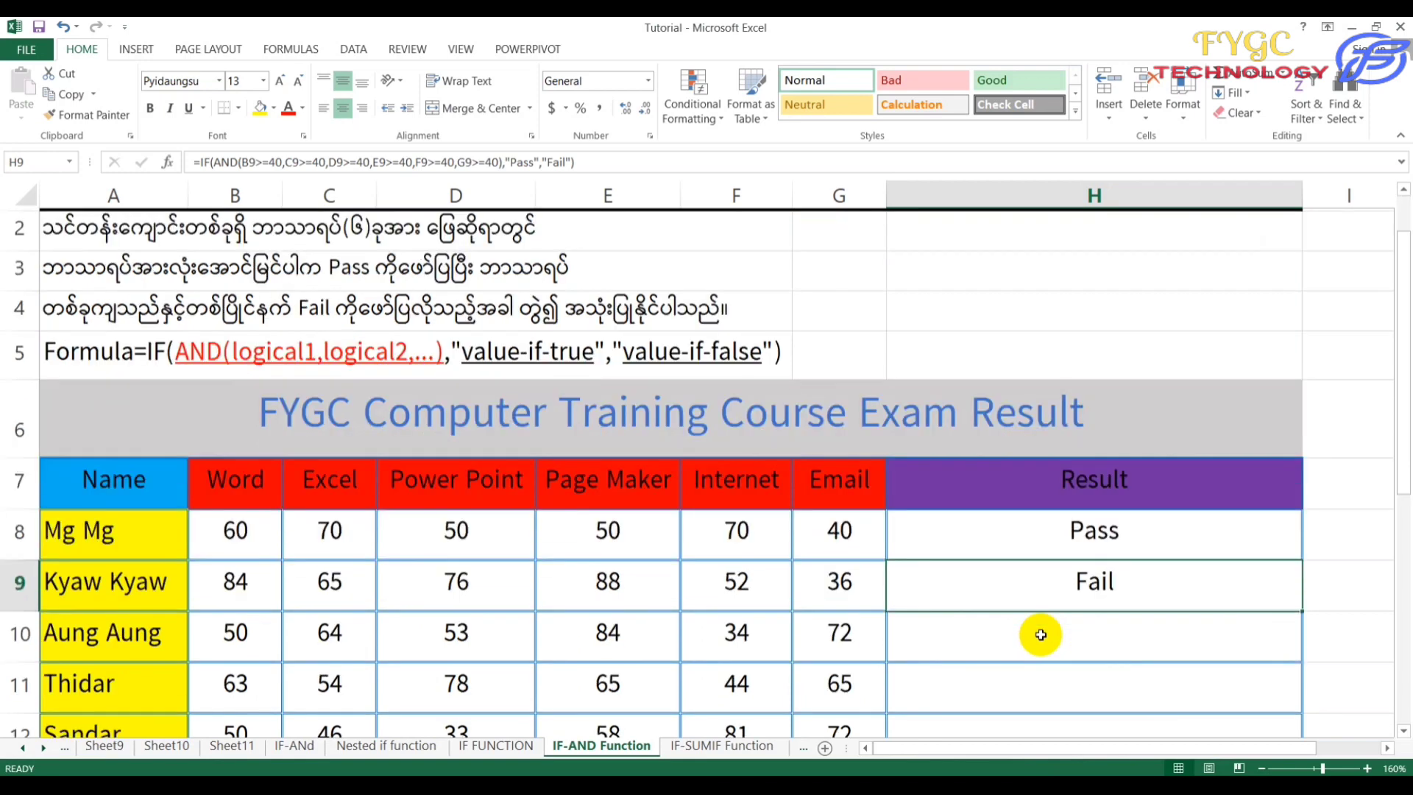
pyautogui.scroll(-2, 1040, 634)
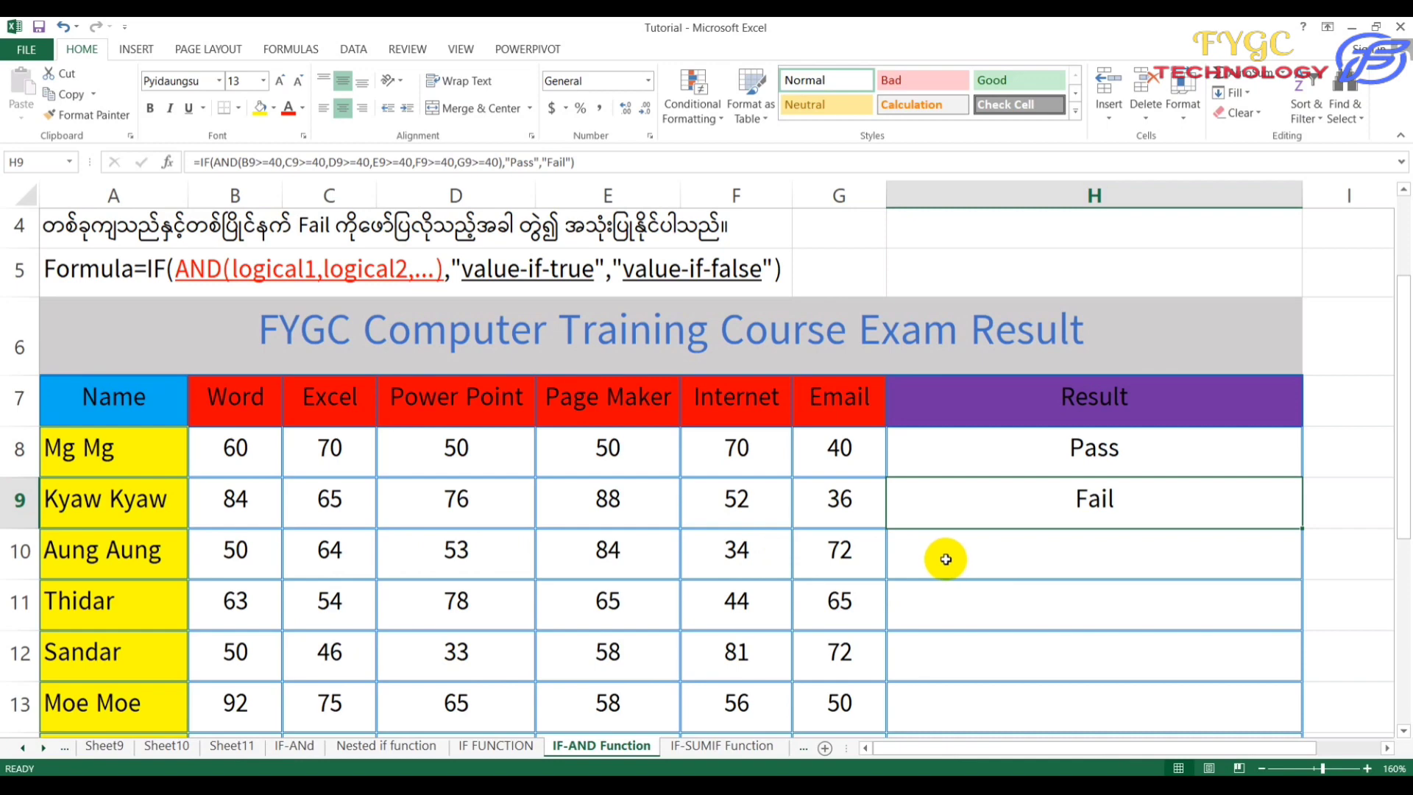
pyautogui.click(989, 567)
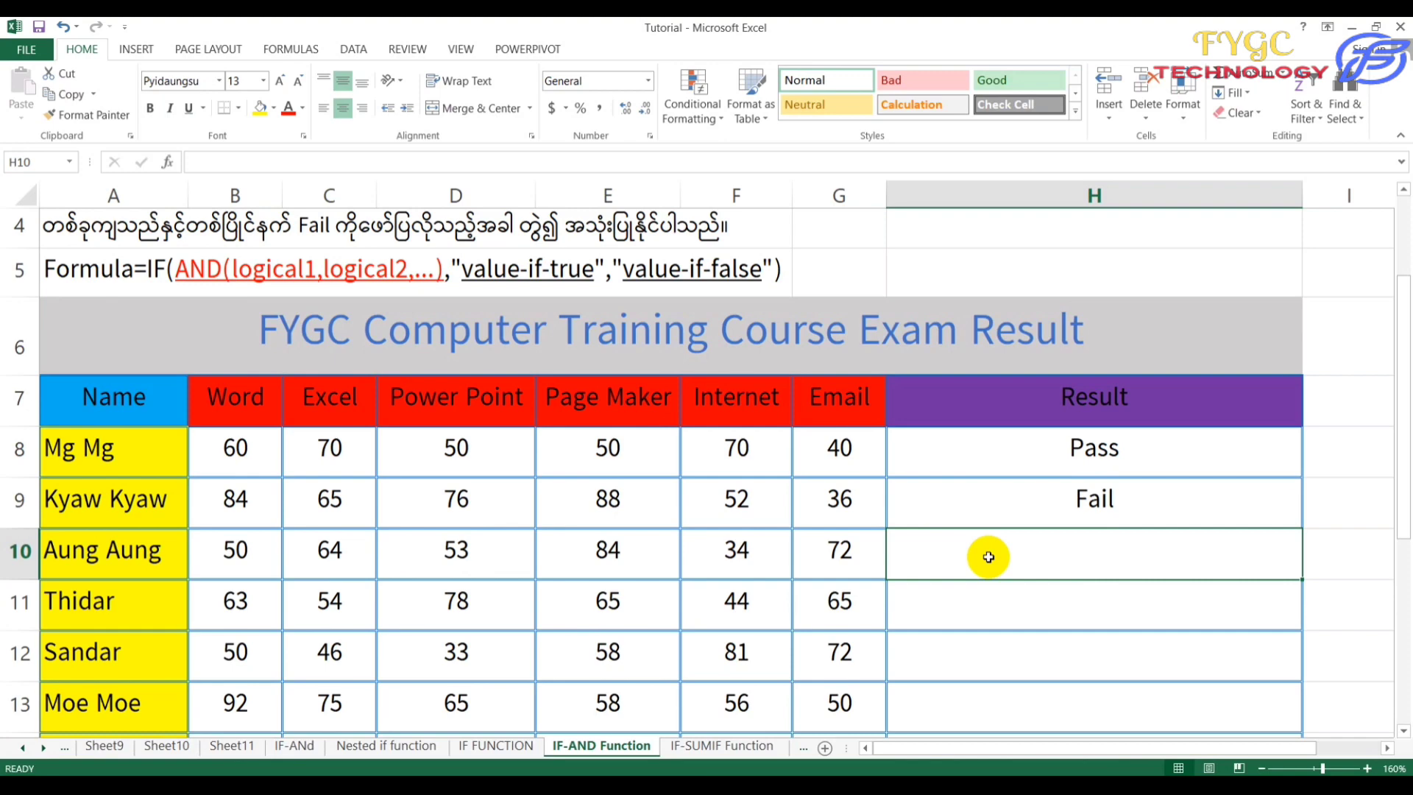
pyautogui.doubleClick(988, 557)
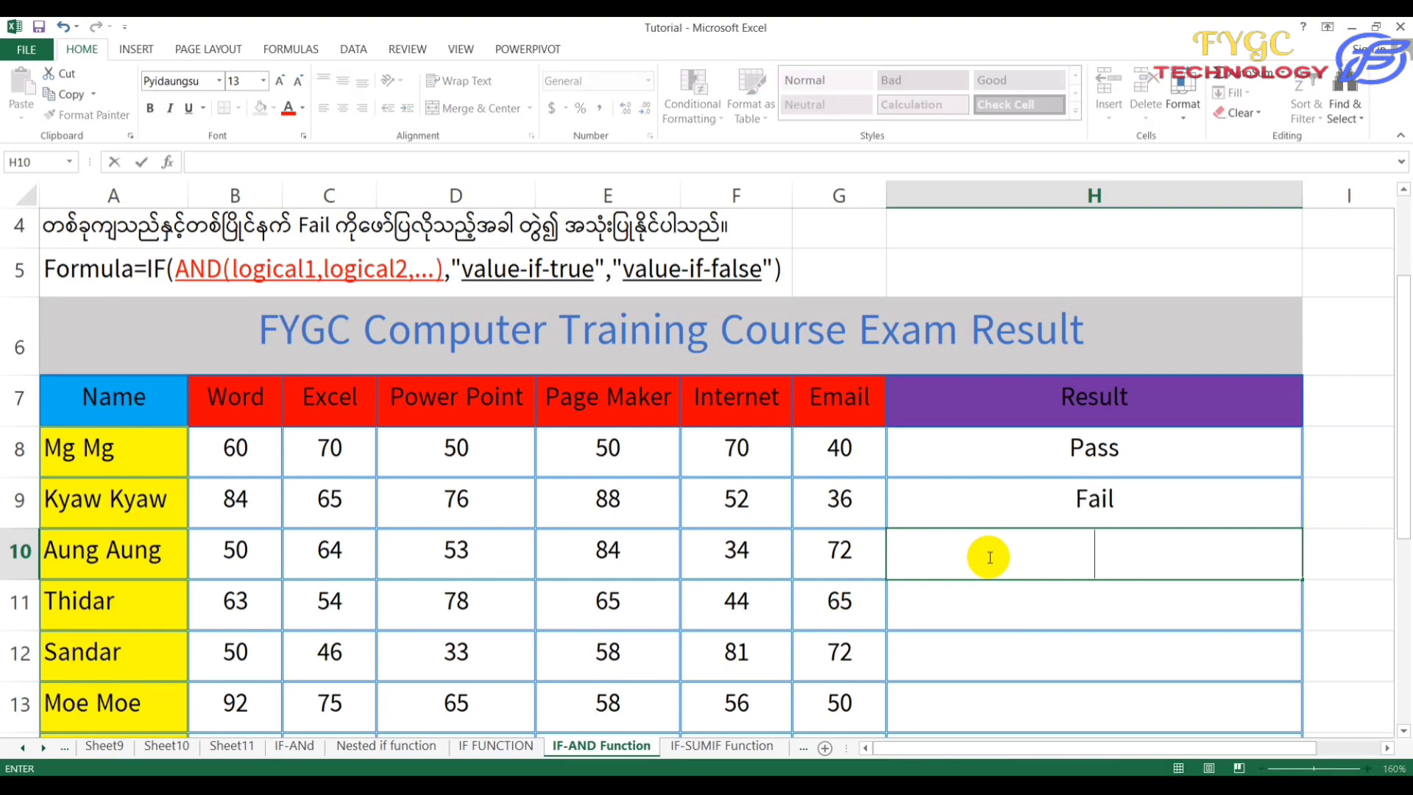
pyautogui.write('=if(and(')
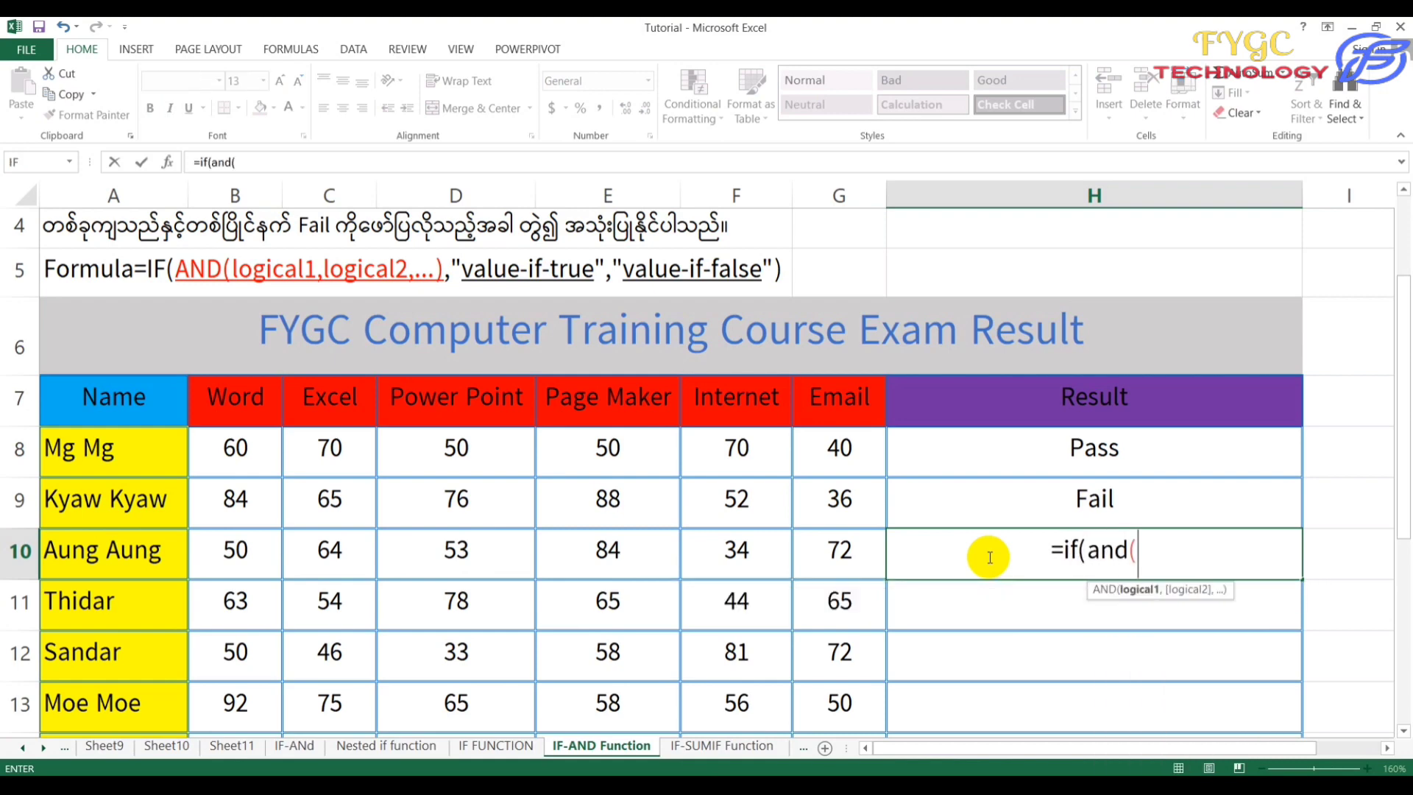
pyautogui.click(259, 555)
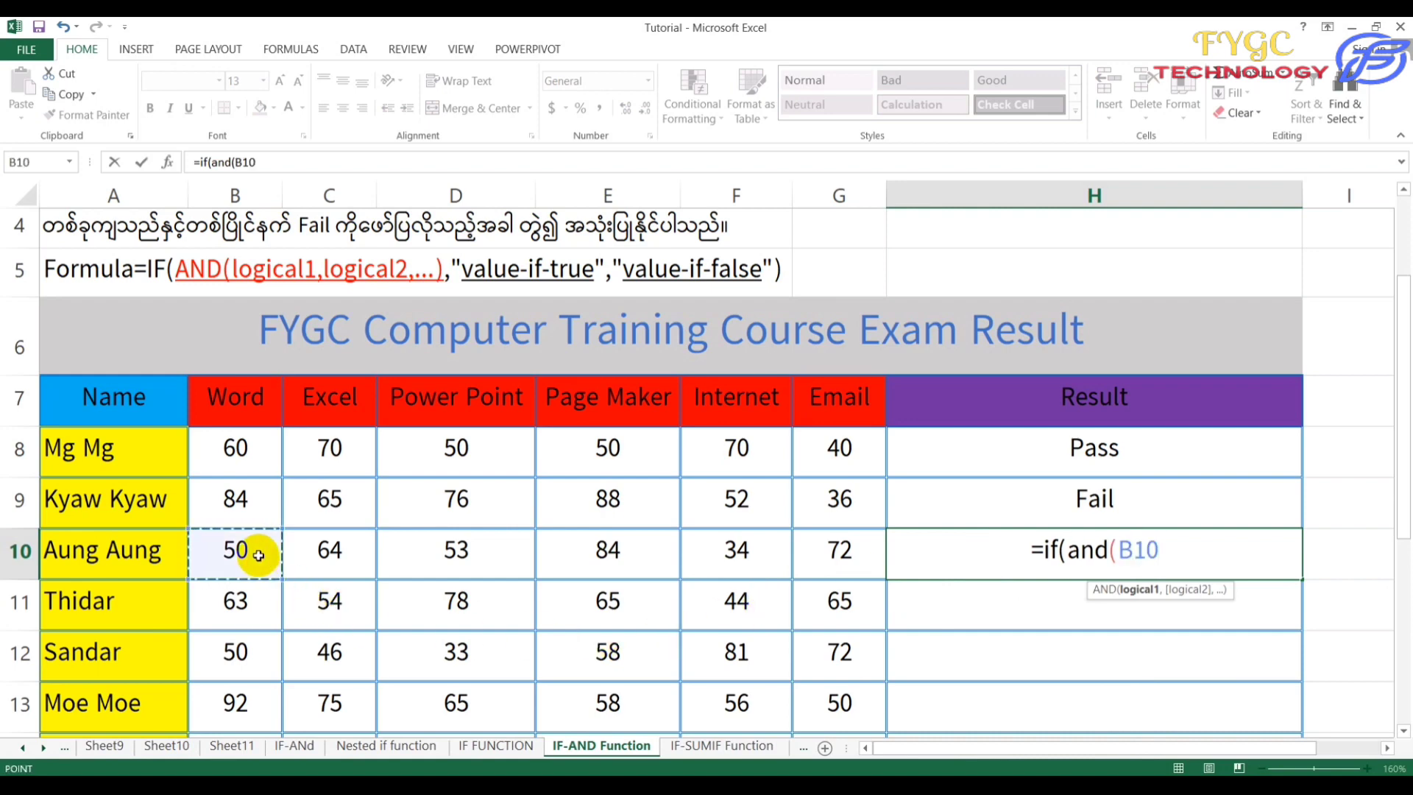
pyautogui.write('<')
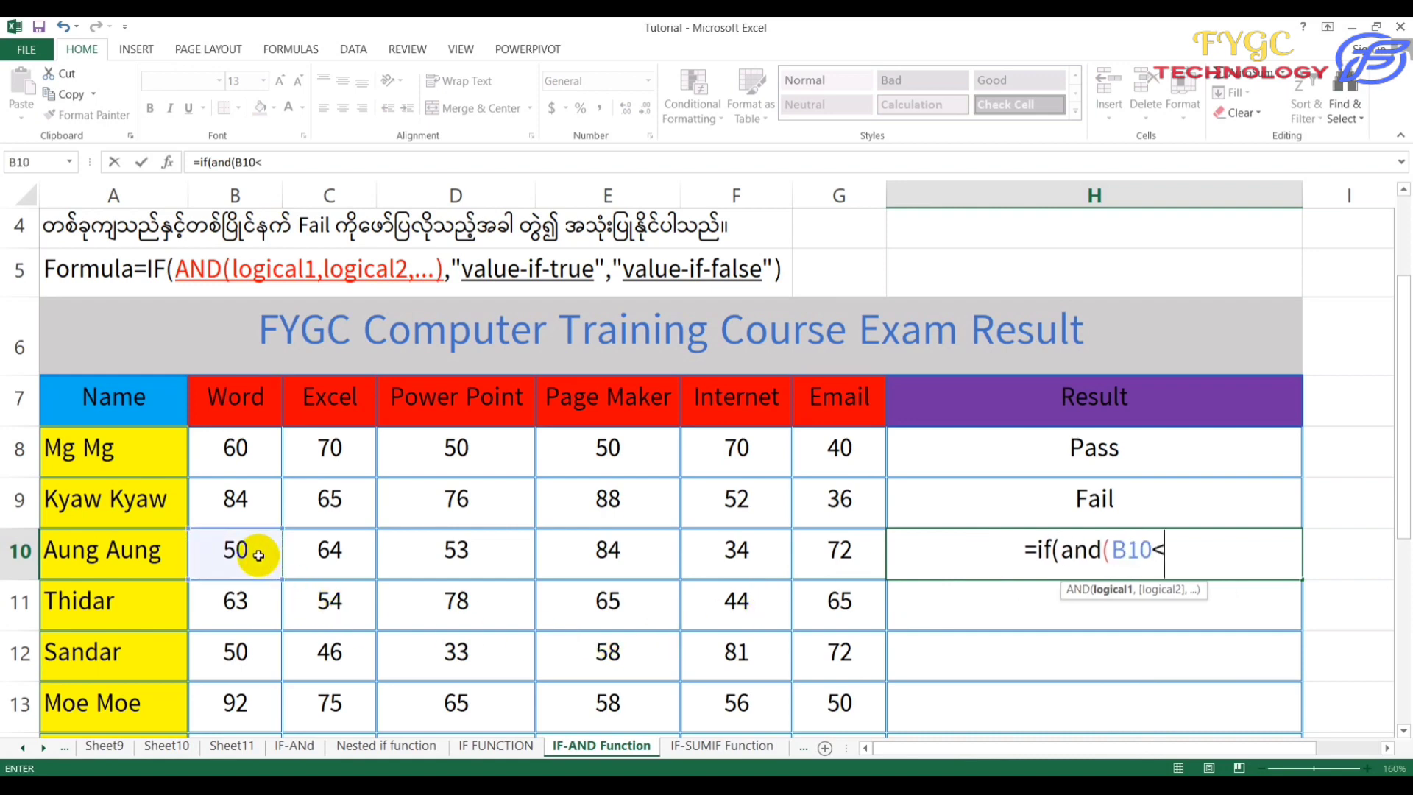
pyautogui.write('40')
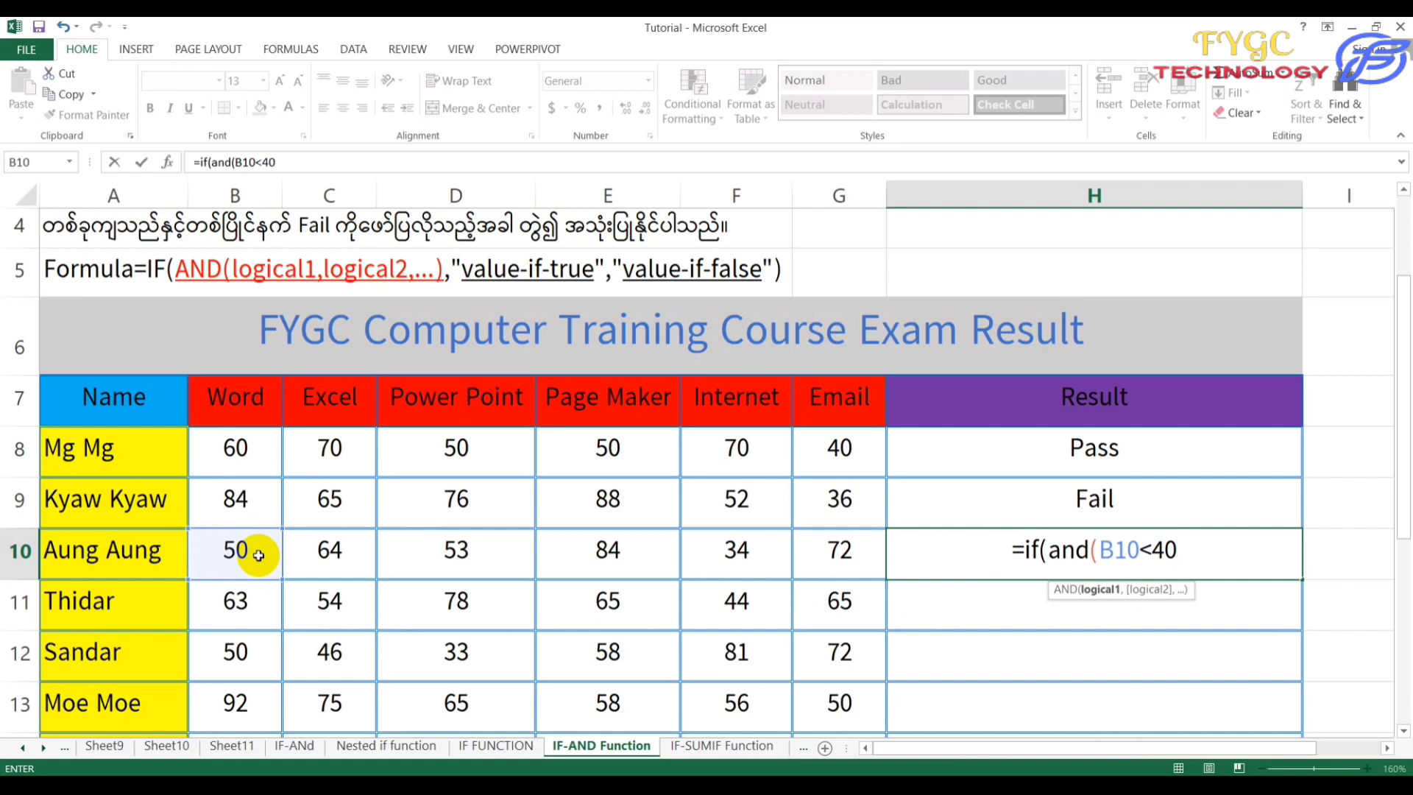
pyautogui.write(',')
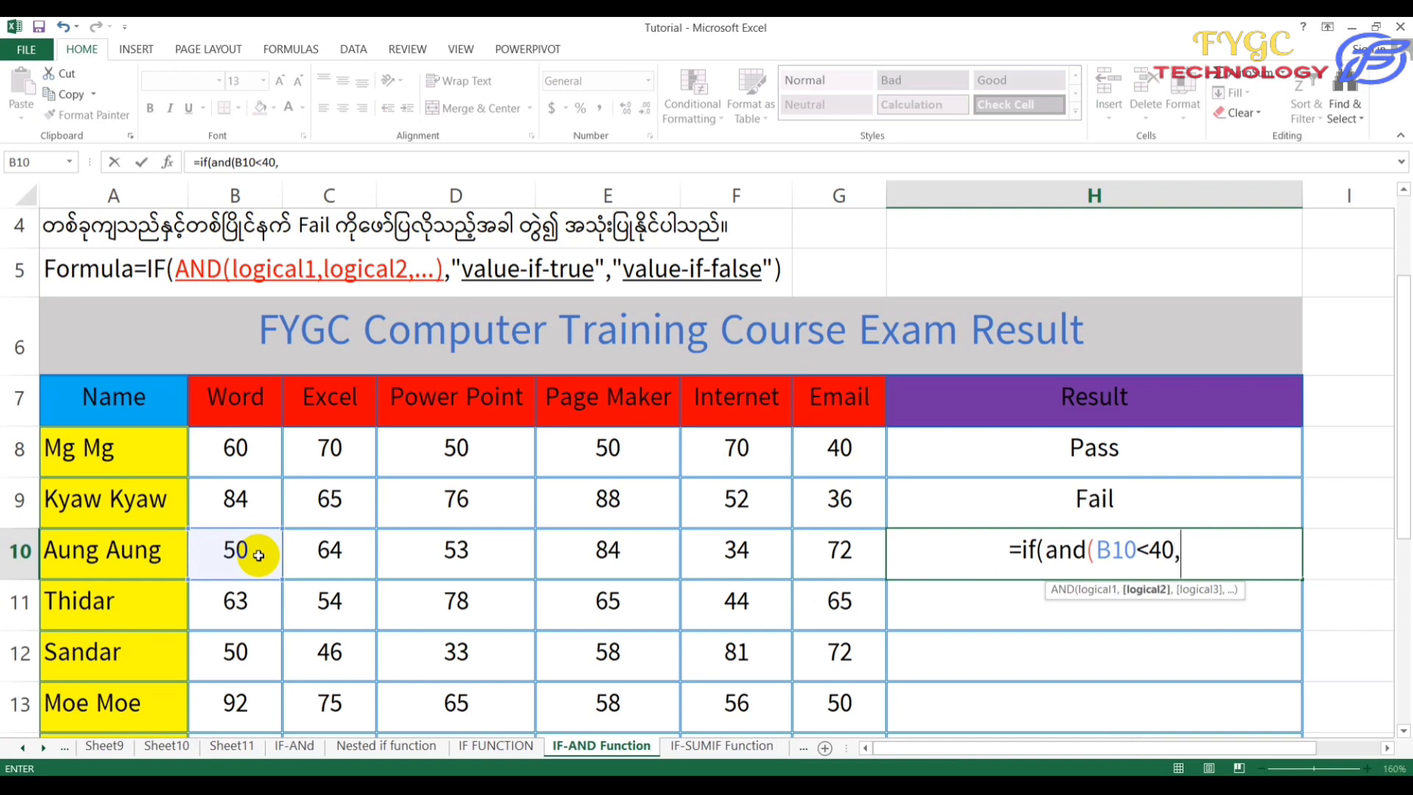
# Add the Excel and Power Point conditions C10<40 and D10<40 to the AND function in H10, each followed by a comma.
pyautogui.click(314, 552)
pyautogui.write('<')
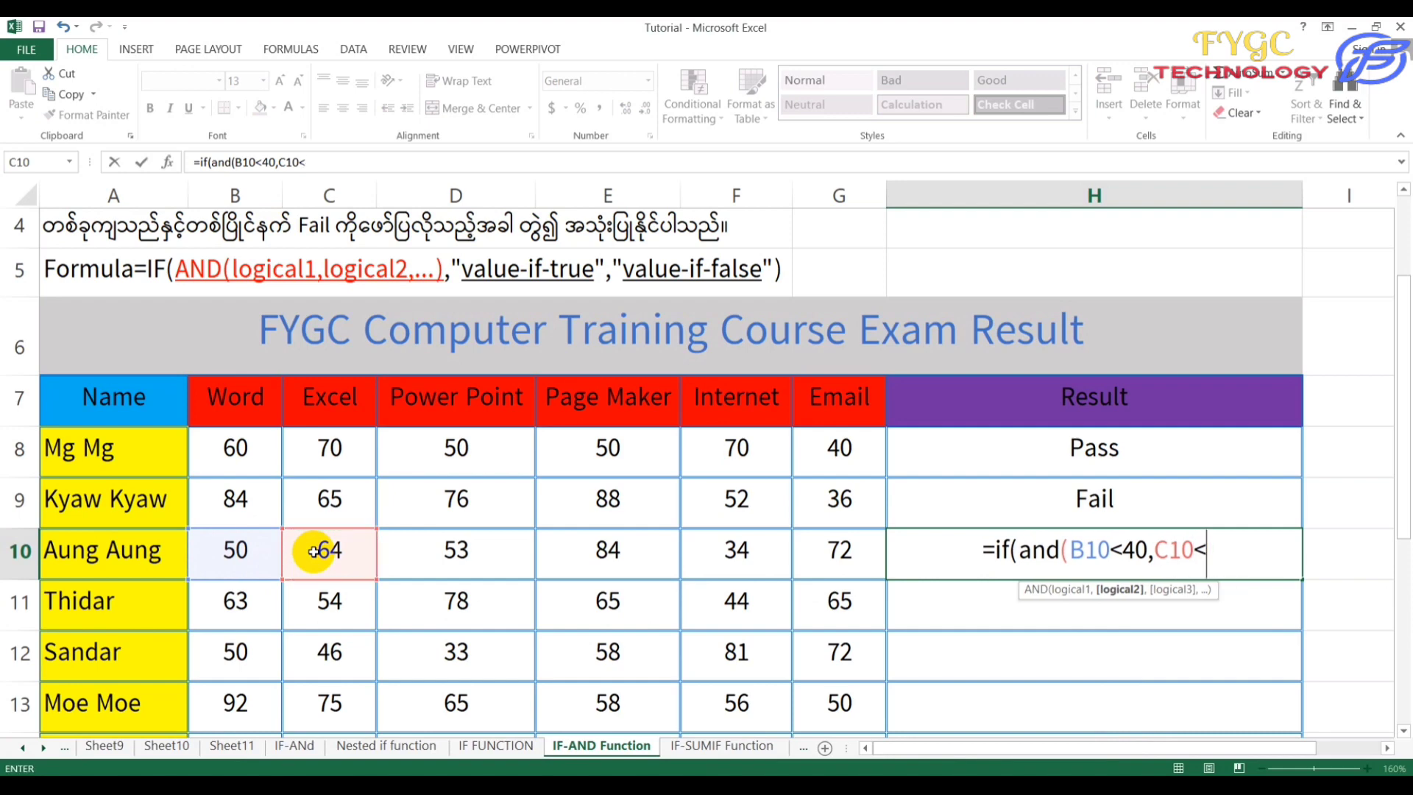
pyautogui.write('40,')
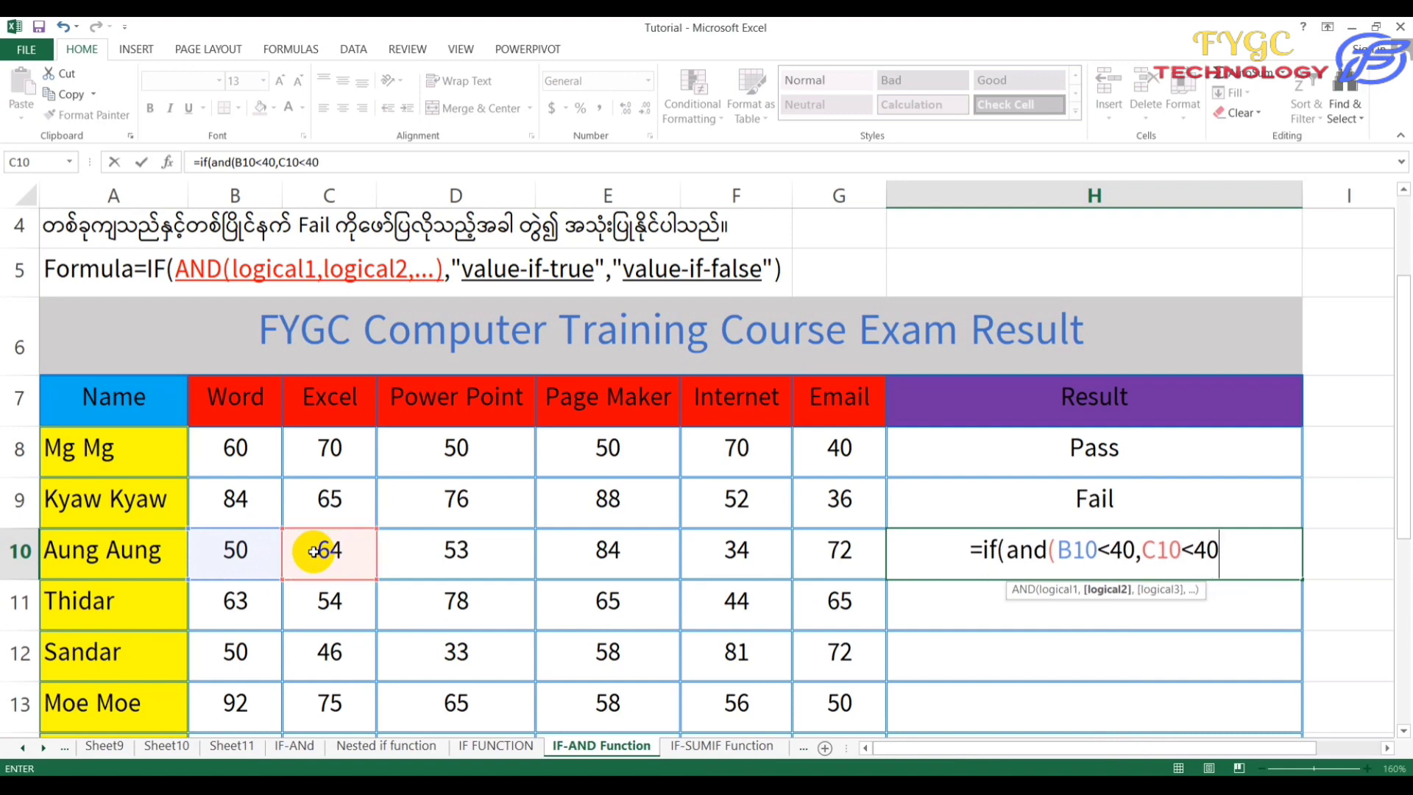
pyautogui.click(424, 551)
pyautogui.write('<40')
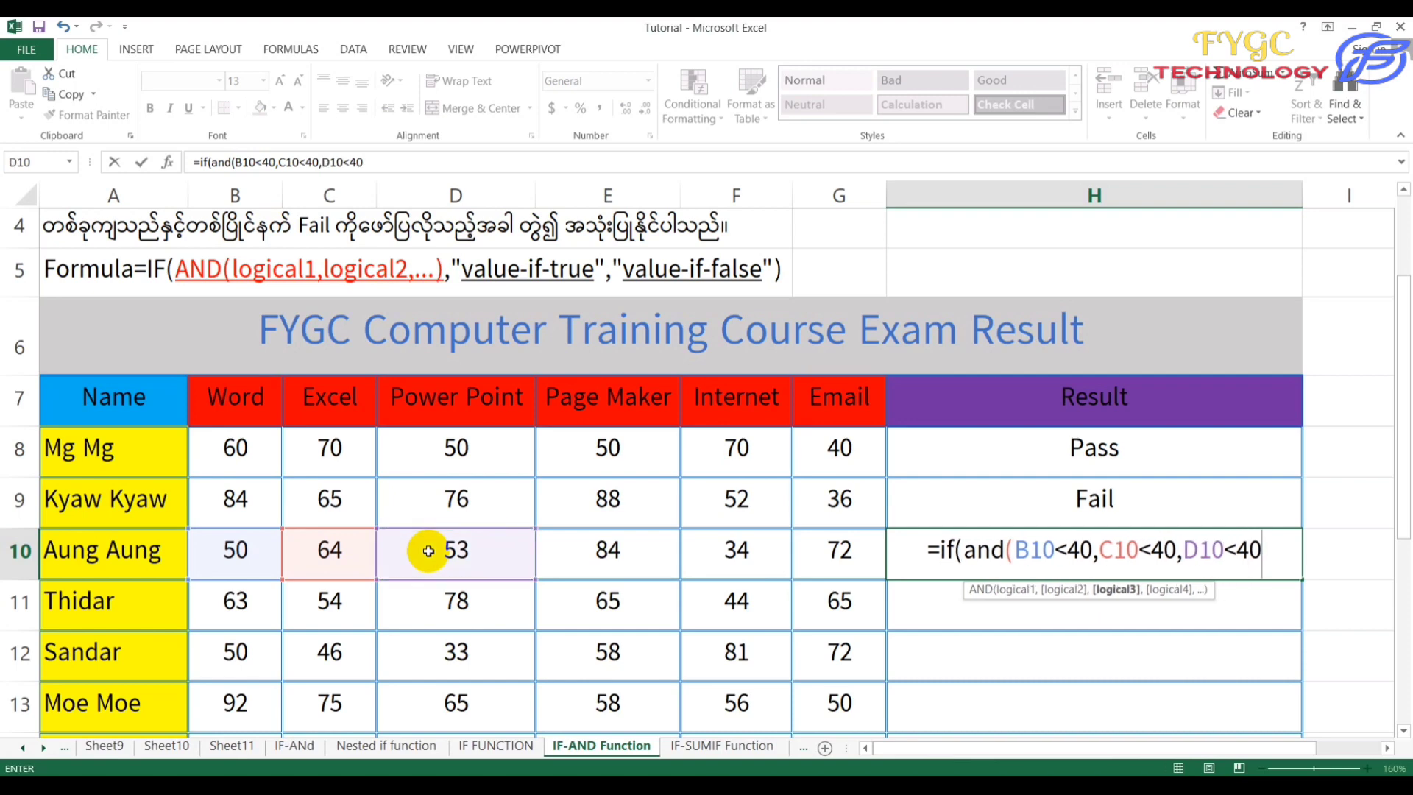
pyautogui.write(',')
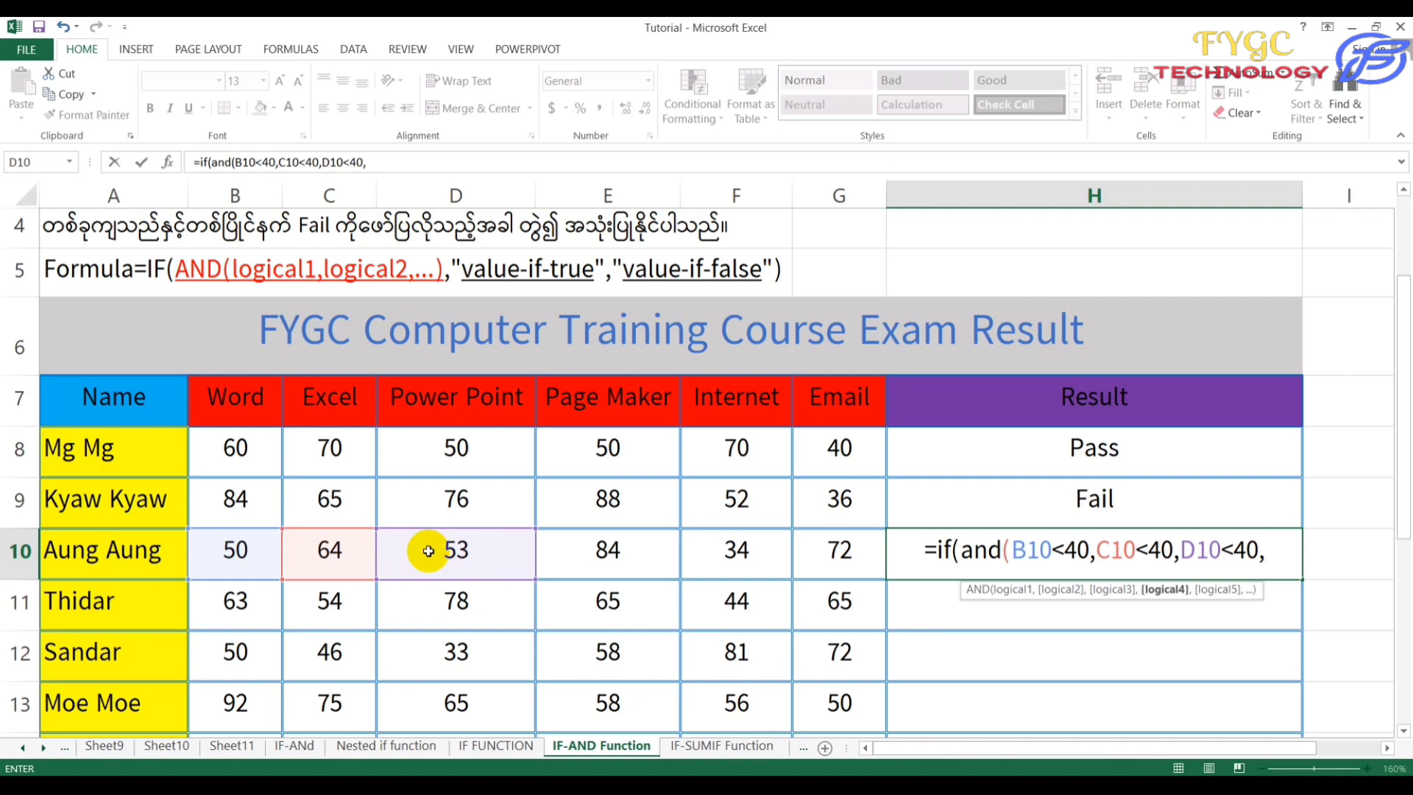
# Add the Page Maker and Internet conditions E10<40 and F10<40 to the AND function in H10, each followed by a comma.
pyautogui.write('E')
pyautogui.write('10<')
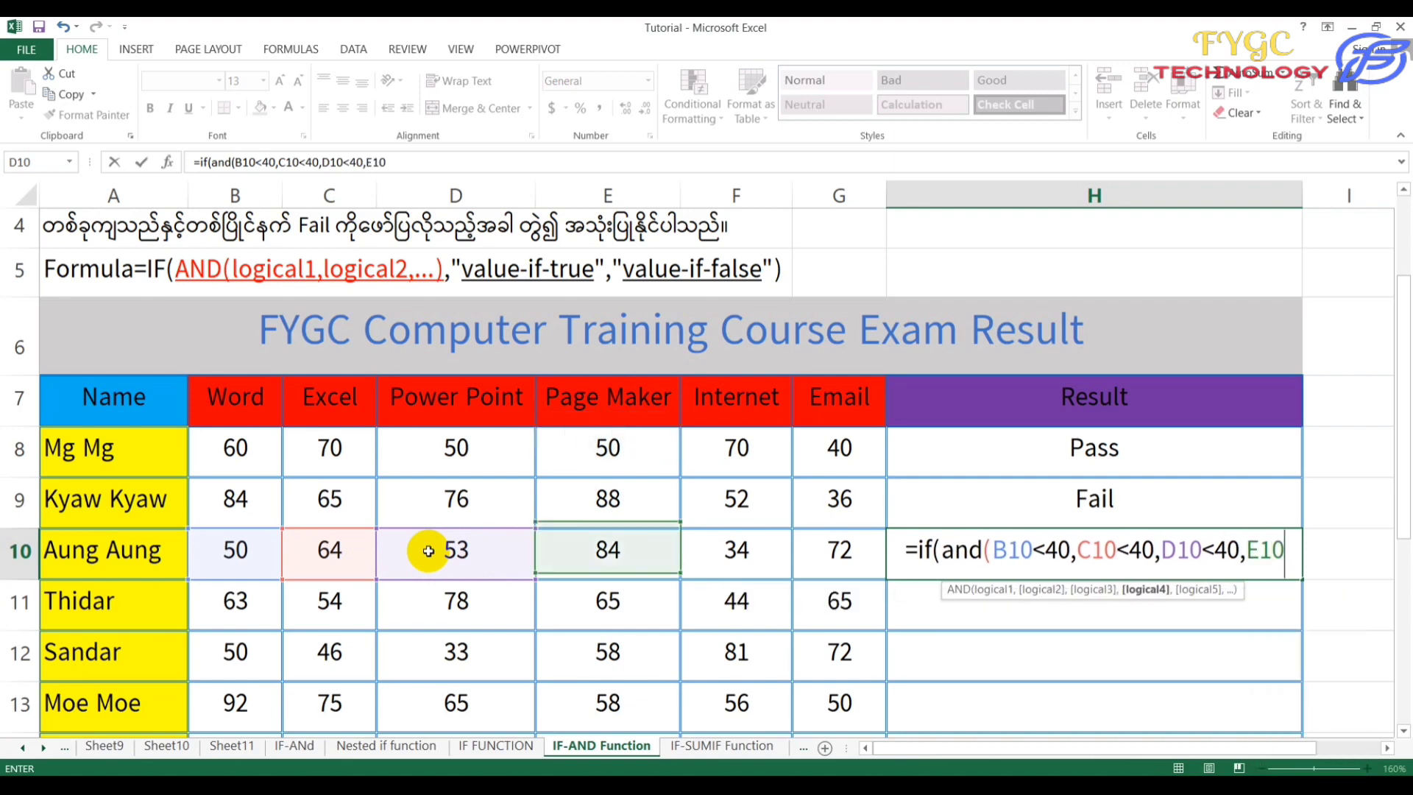
pyautogui.write('40')
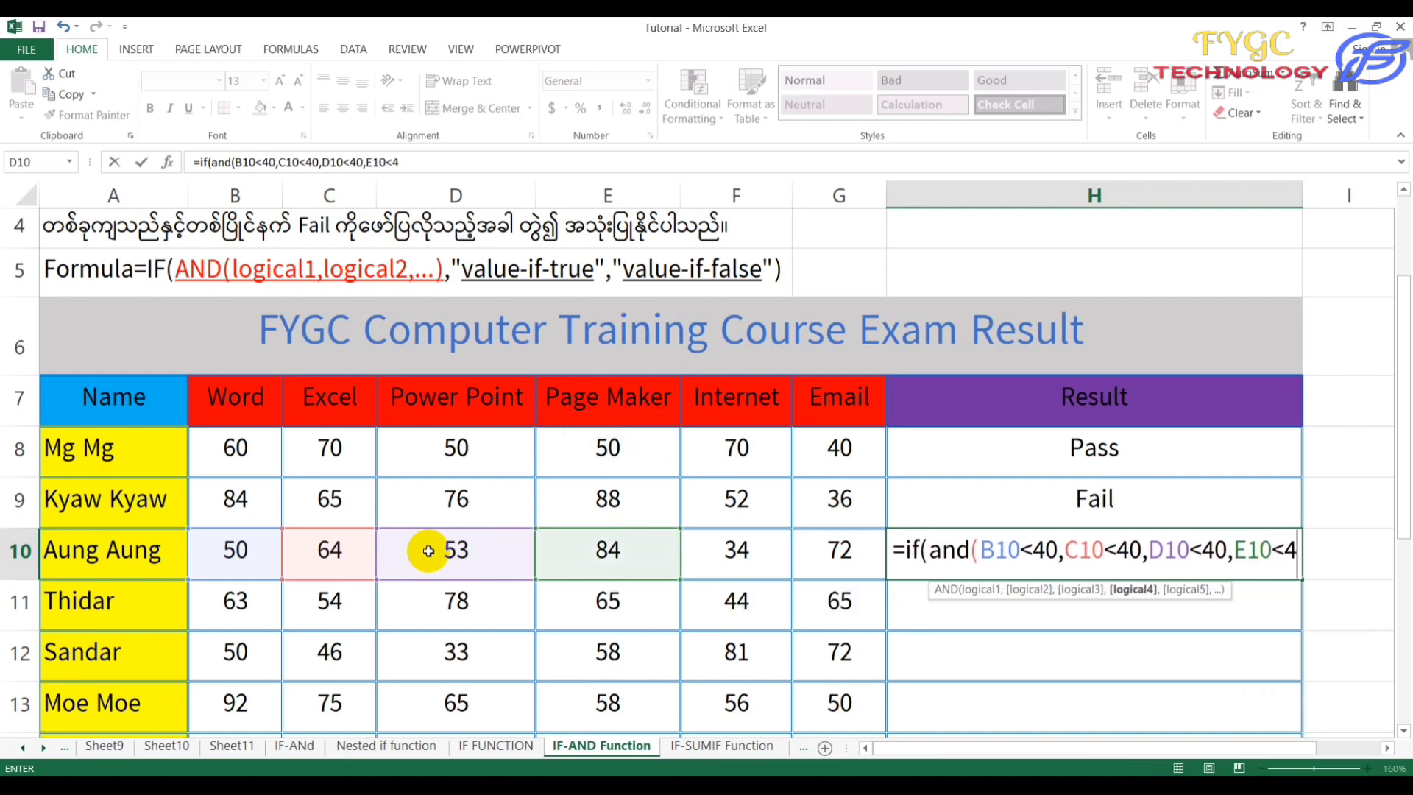
pyautogui.write(',')
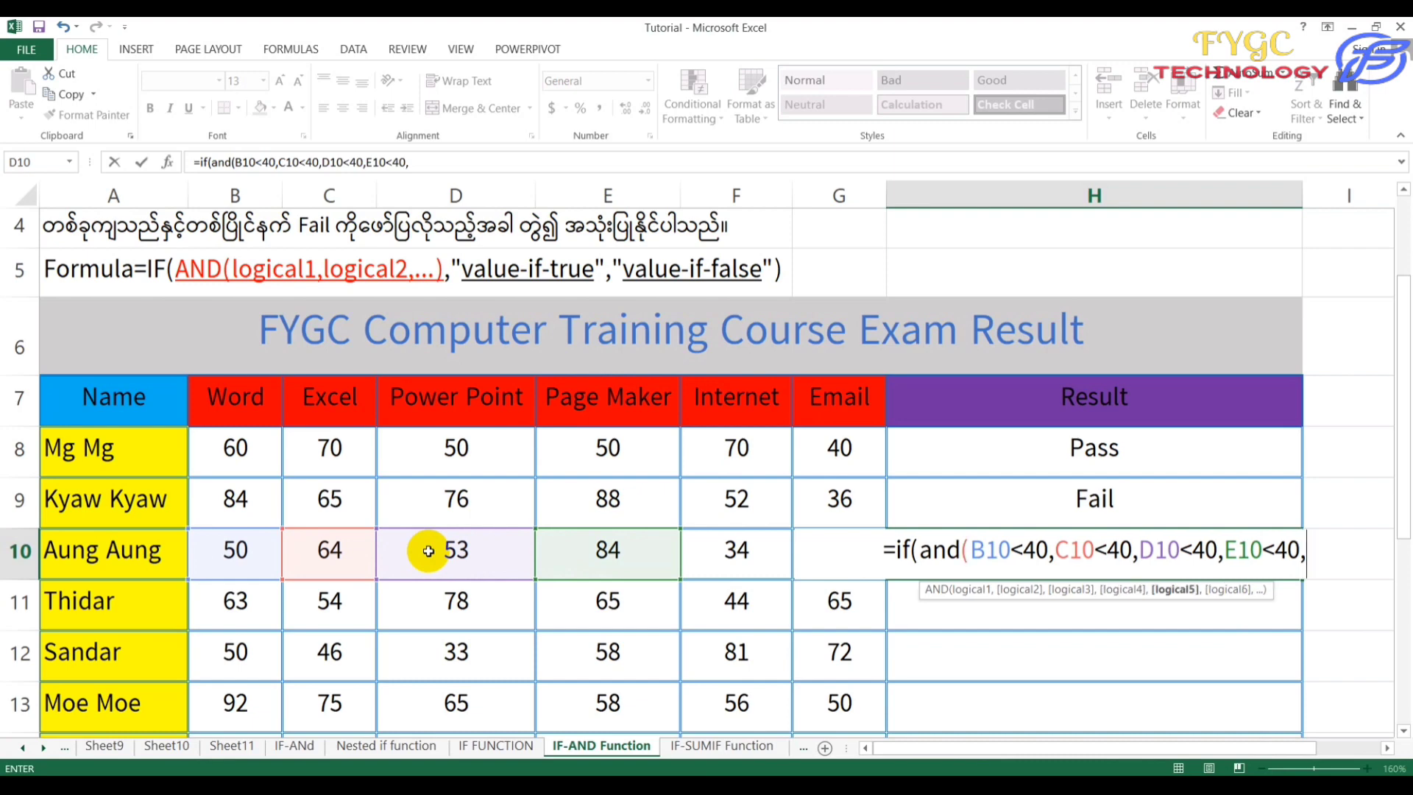
pyautogui.write('F')
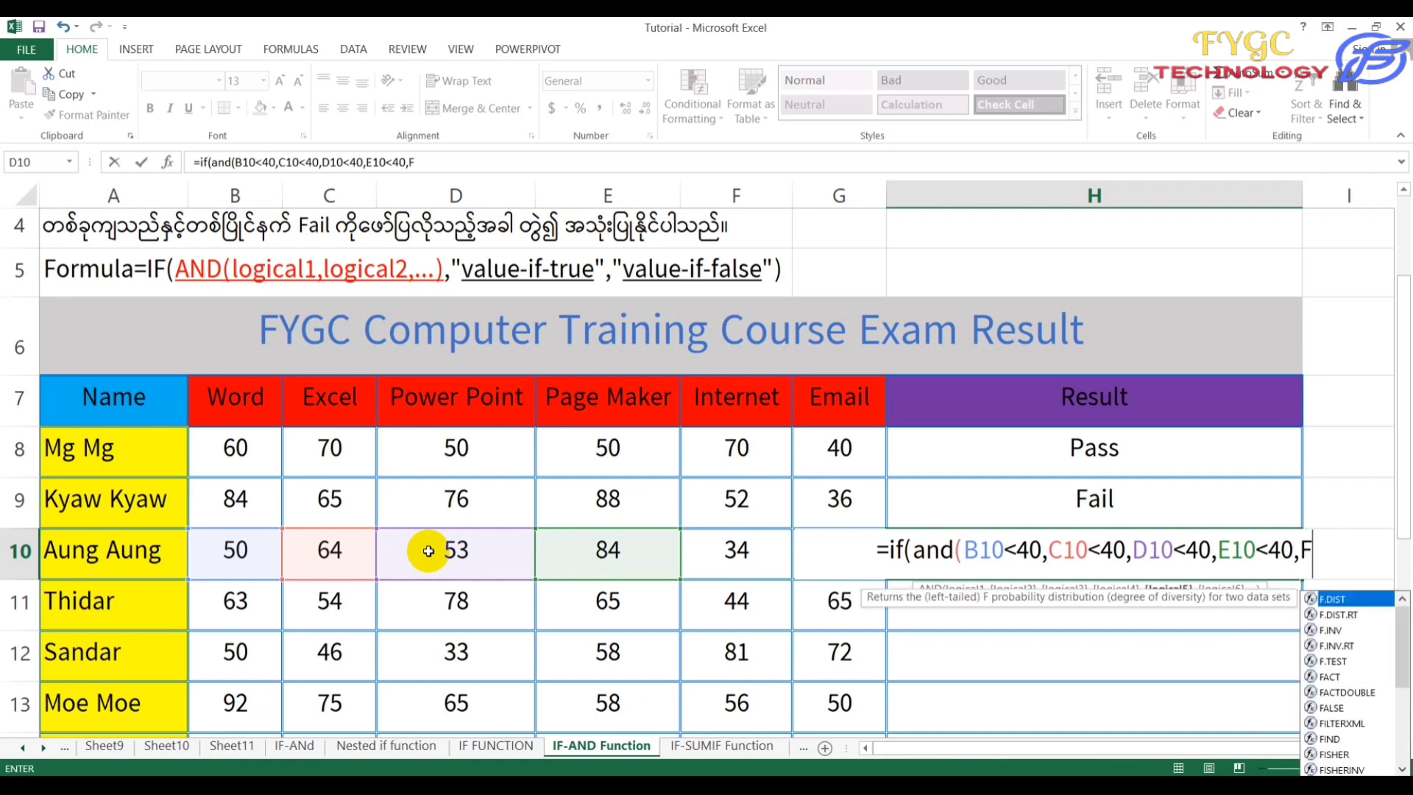
pyautogui.write('10<')
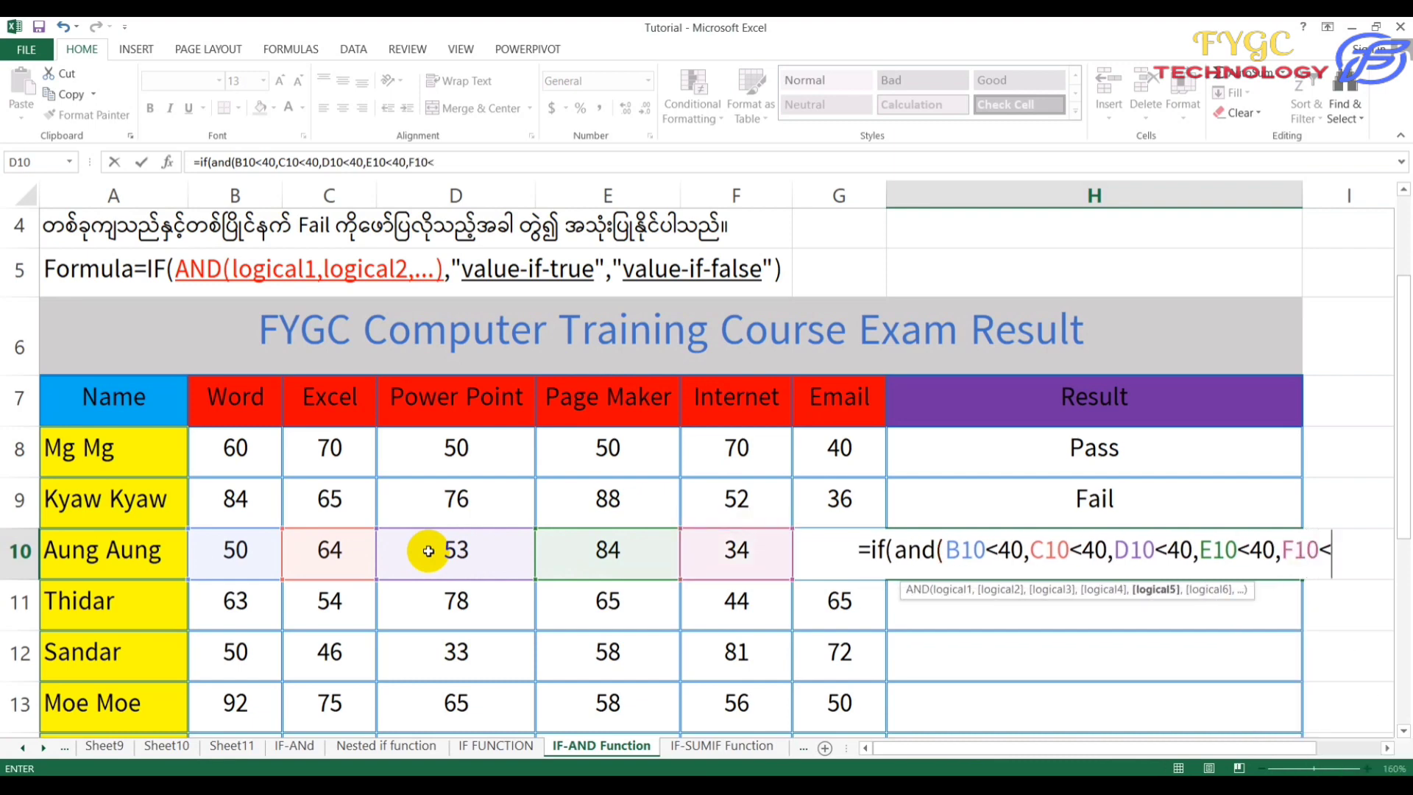
pyautogui.write('40,')
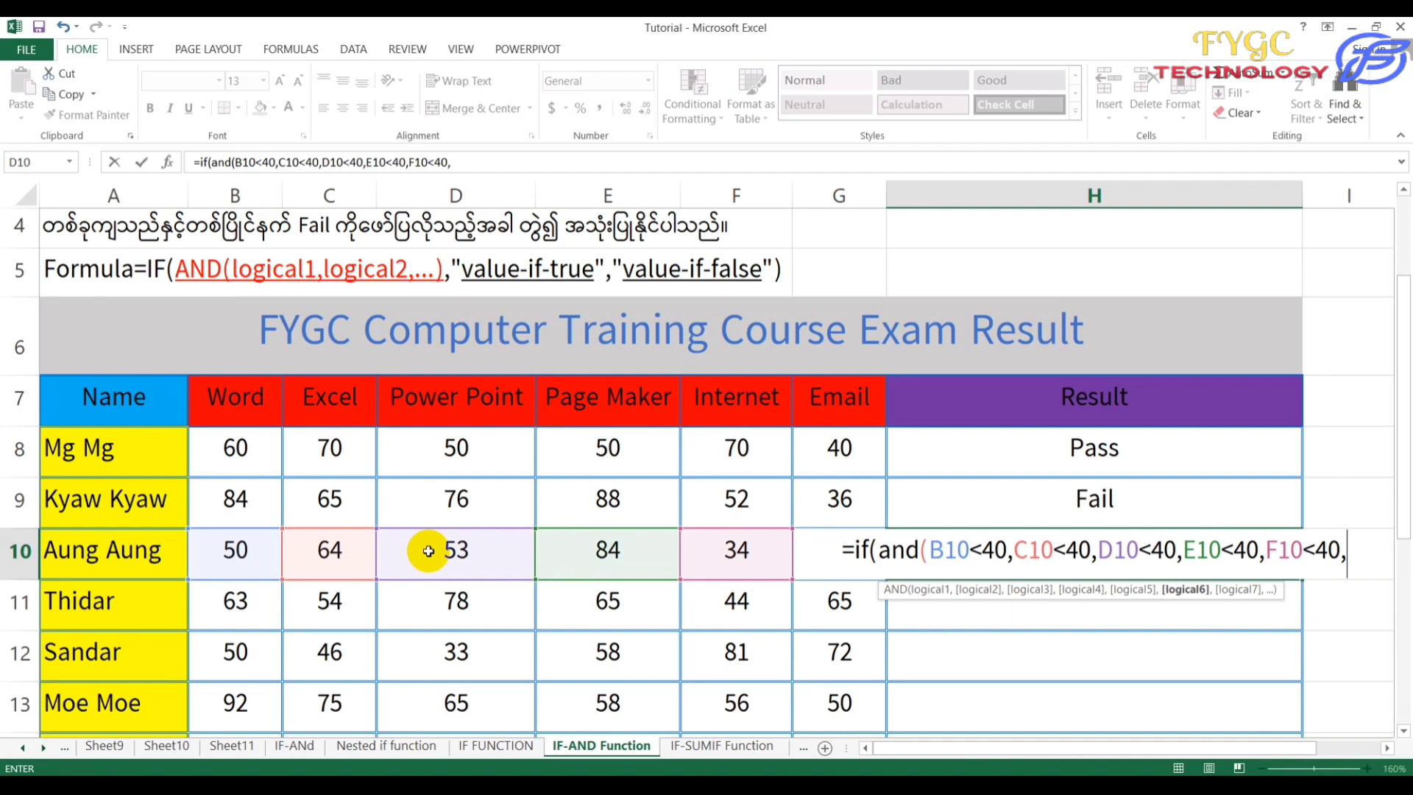
# Add the Email condition G10<40, close the AND function's parenthesis and follow it with a comma.
pyautogui.write('G')
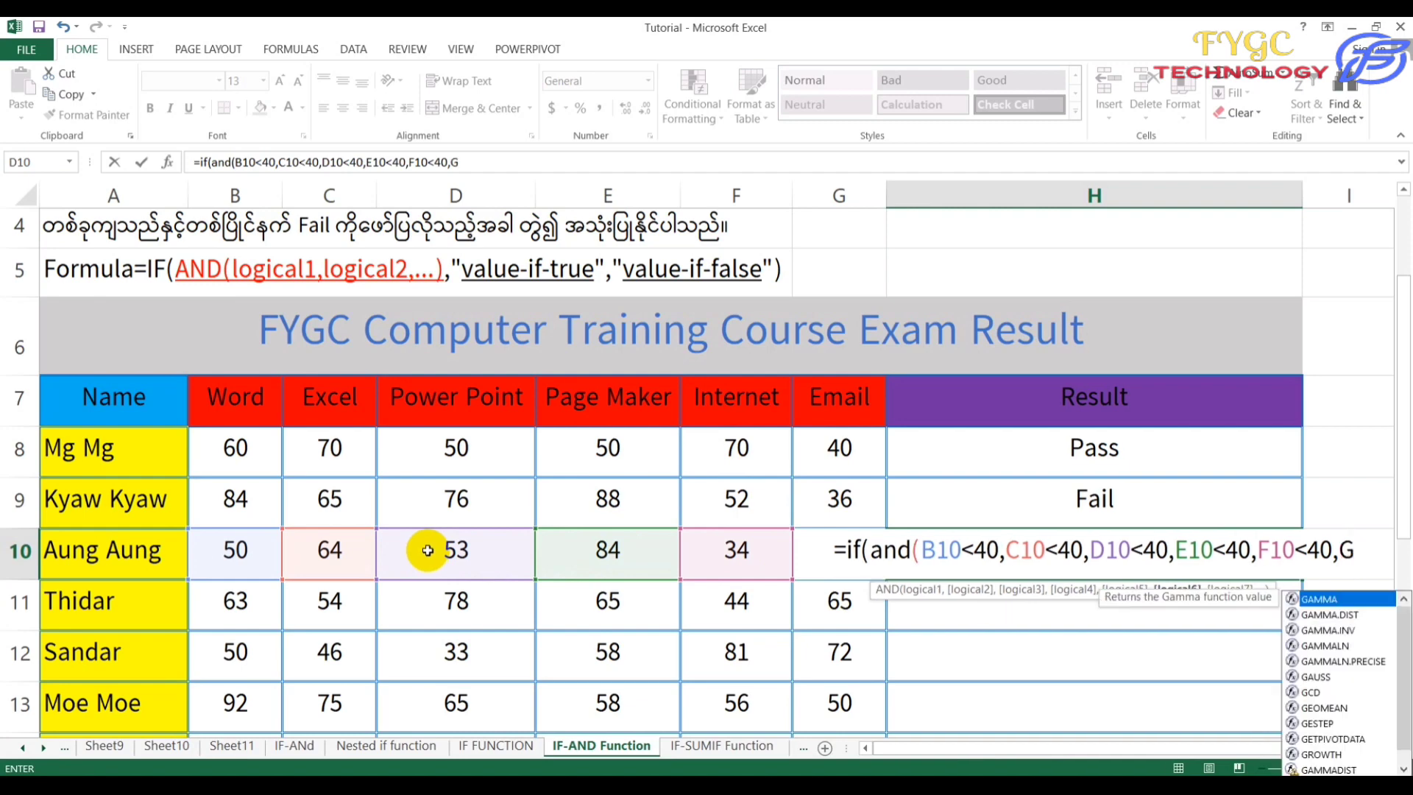
pyautogui.write('10<')
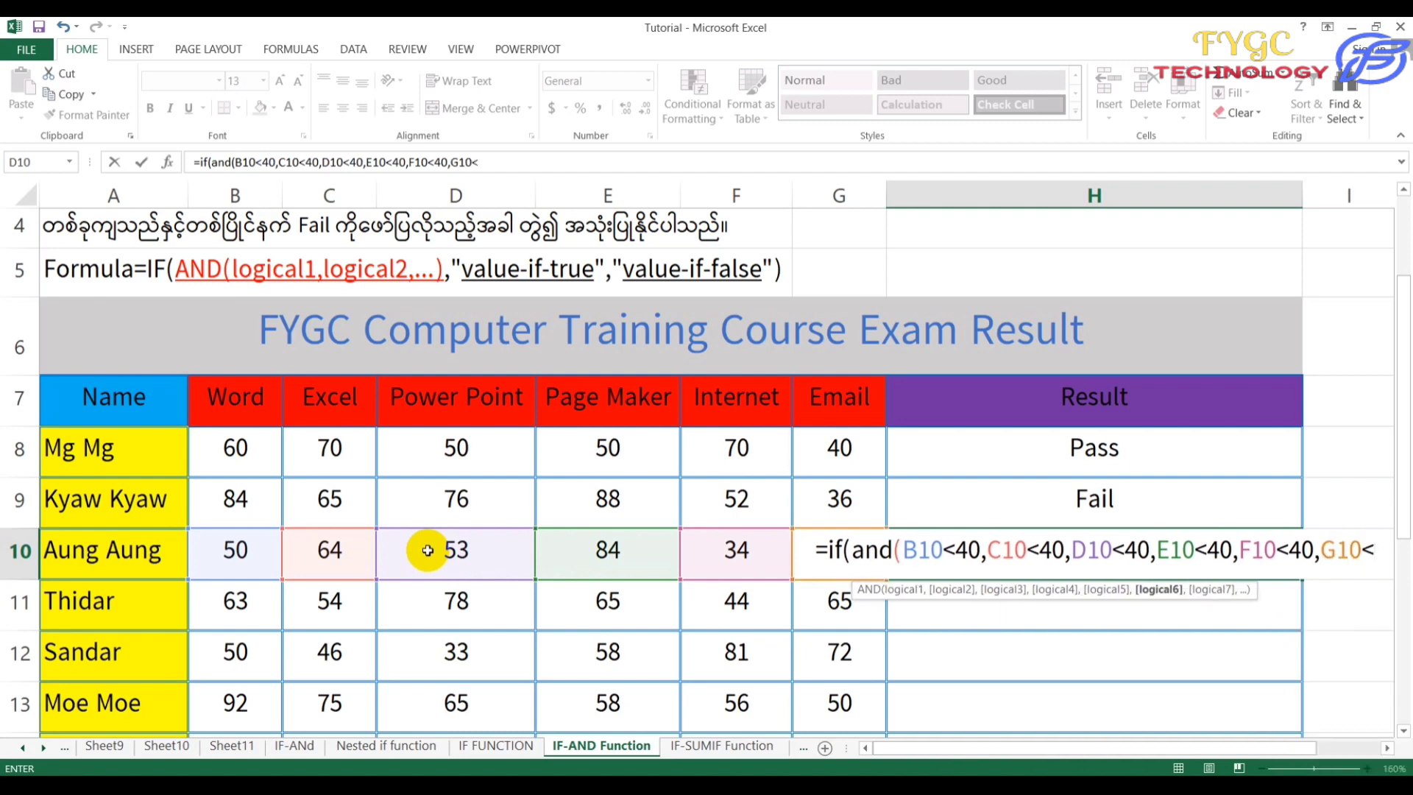
pyautogui.write('40')
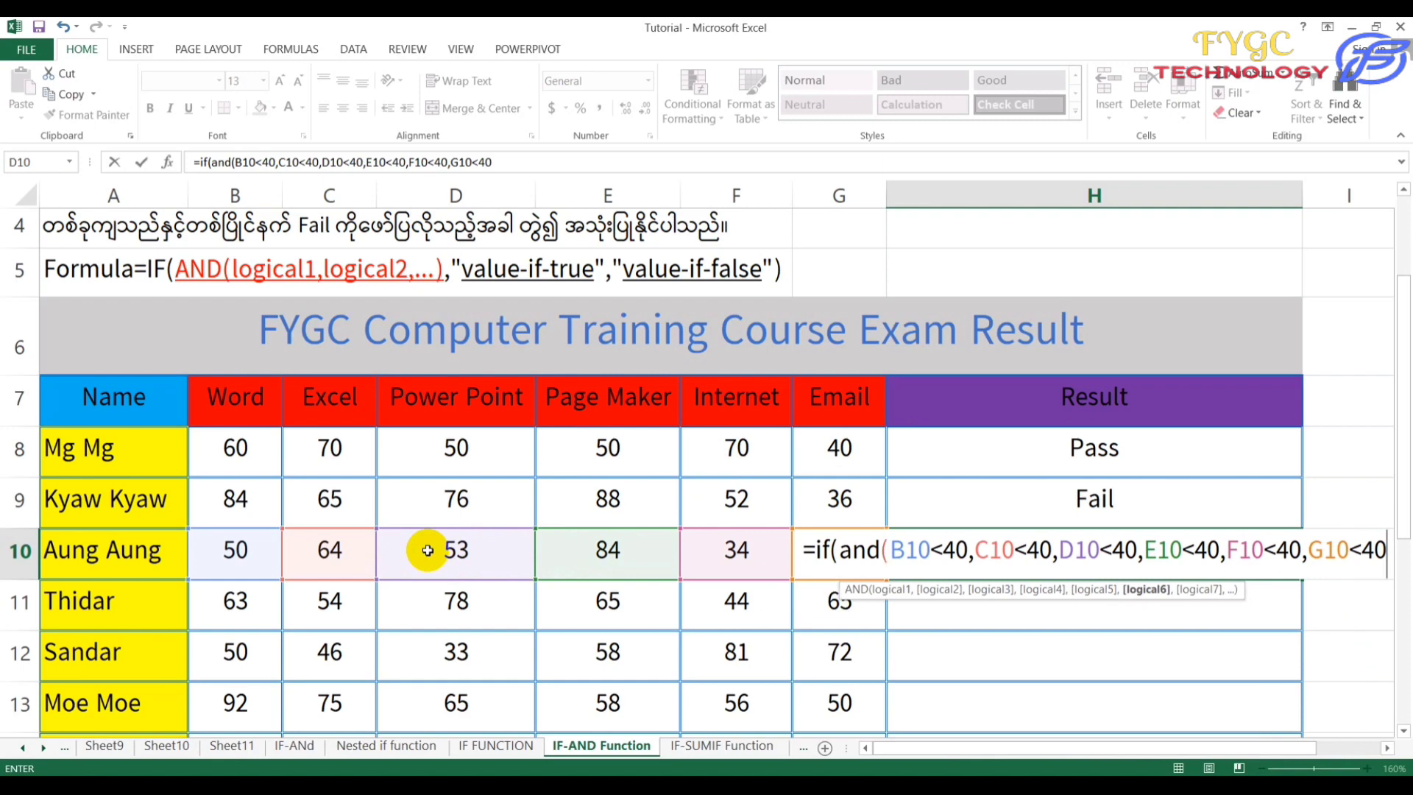
pyautogui.write('),')
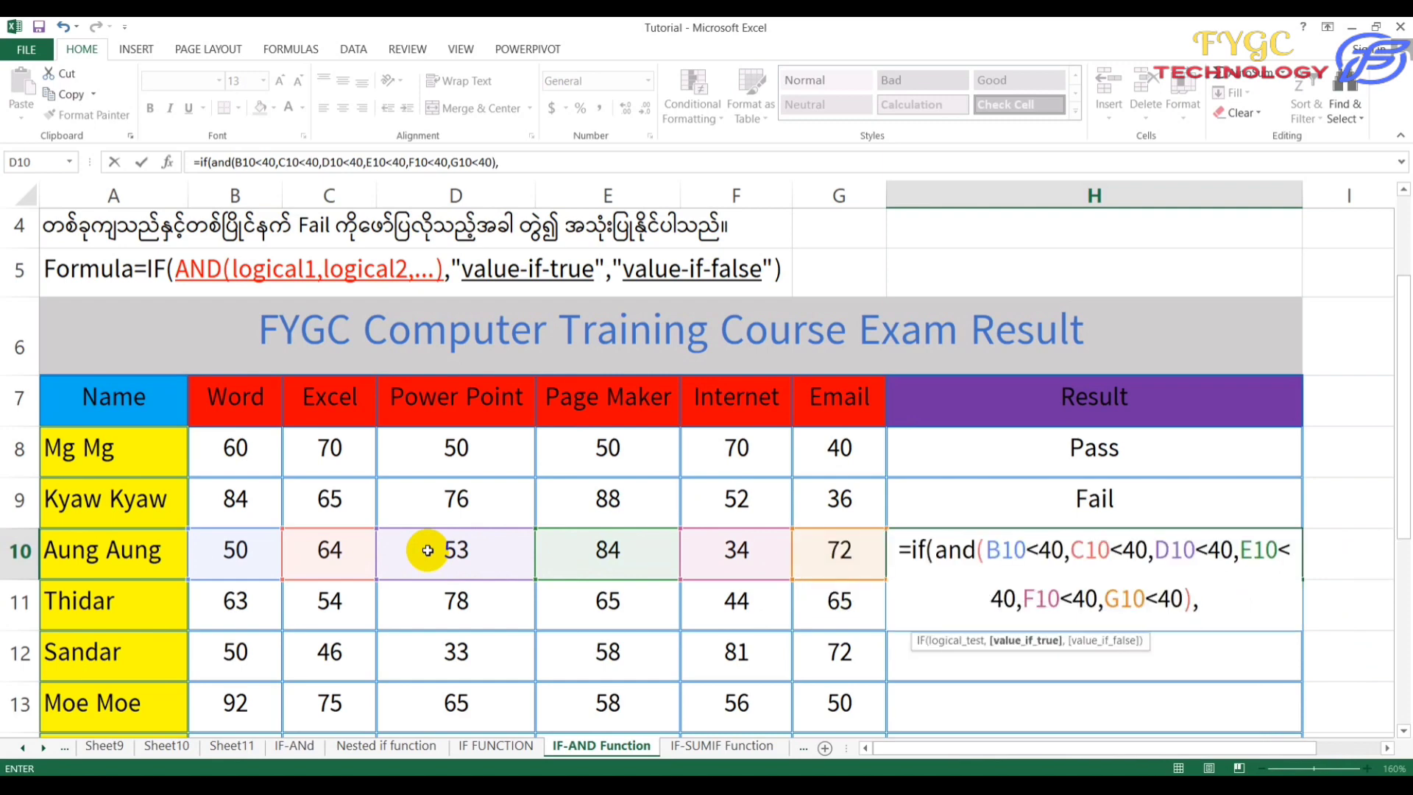
# Enter "Fail" as the value if true in the H10 formula, followed by a comma.
pyautogui.write('"')
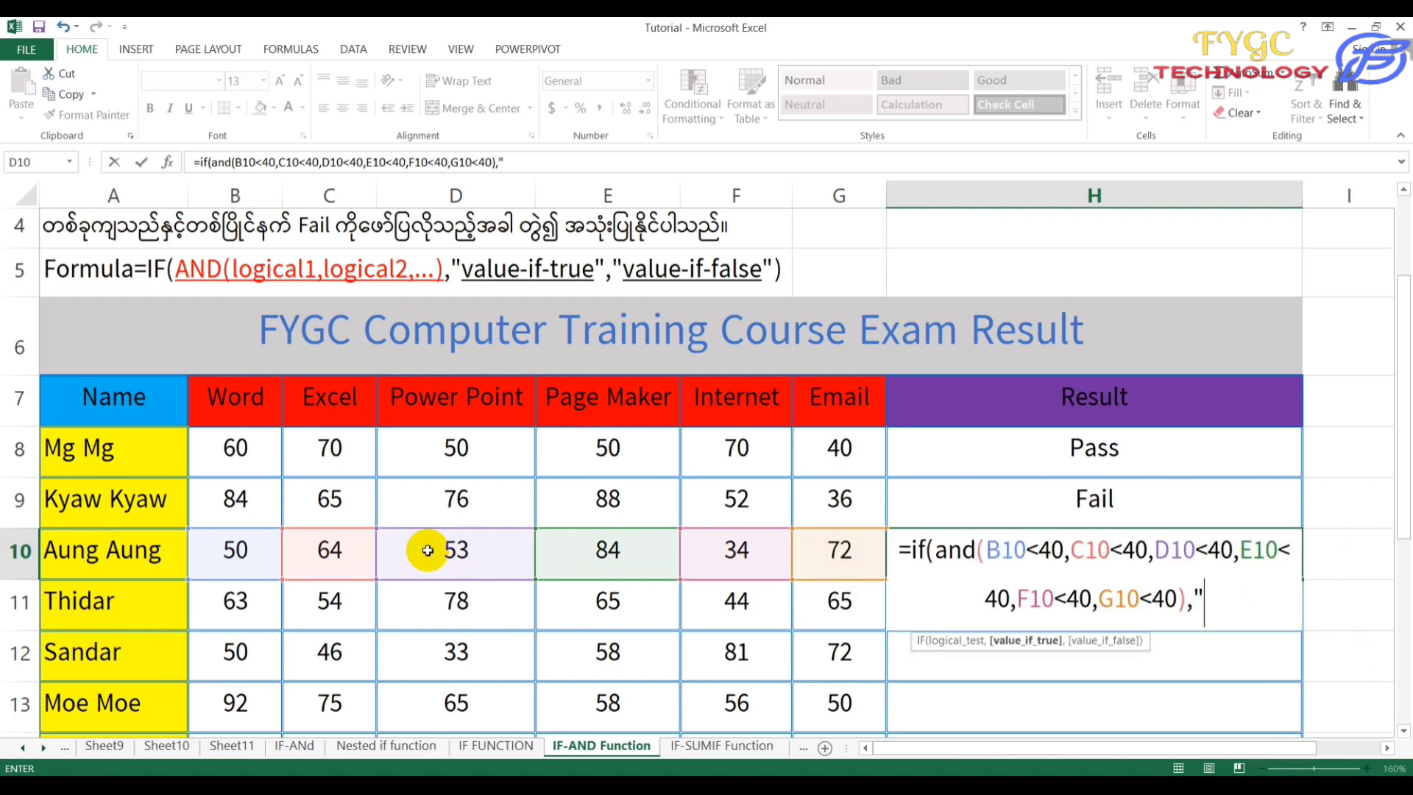
pyautogui.write('G')
pyautogui.press('BackSpace')
pyautogui.write('Fail",')
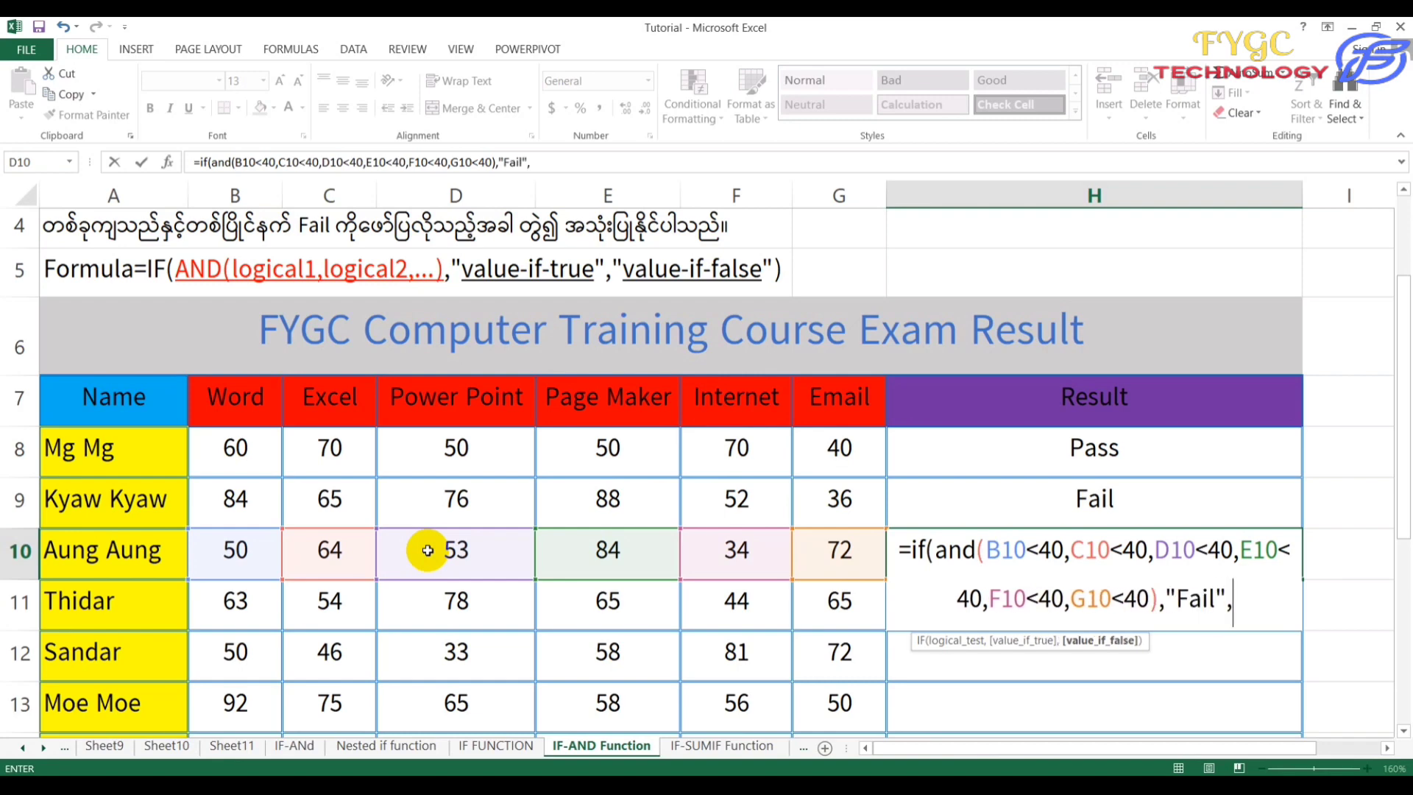
# Enter "Pass" as the value if false in the H10 formula, close the IF function and commit it.
pyautogui.write('"')
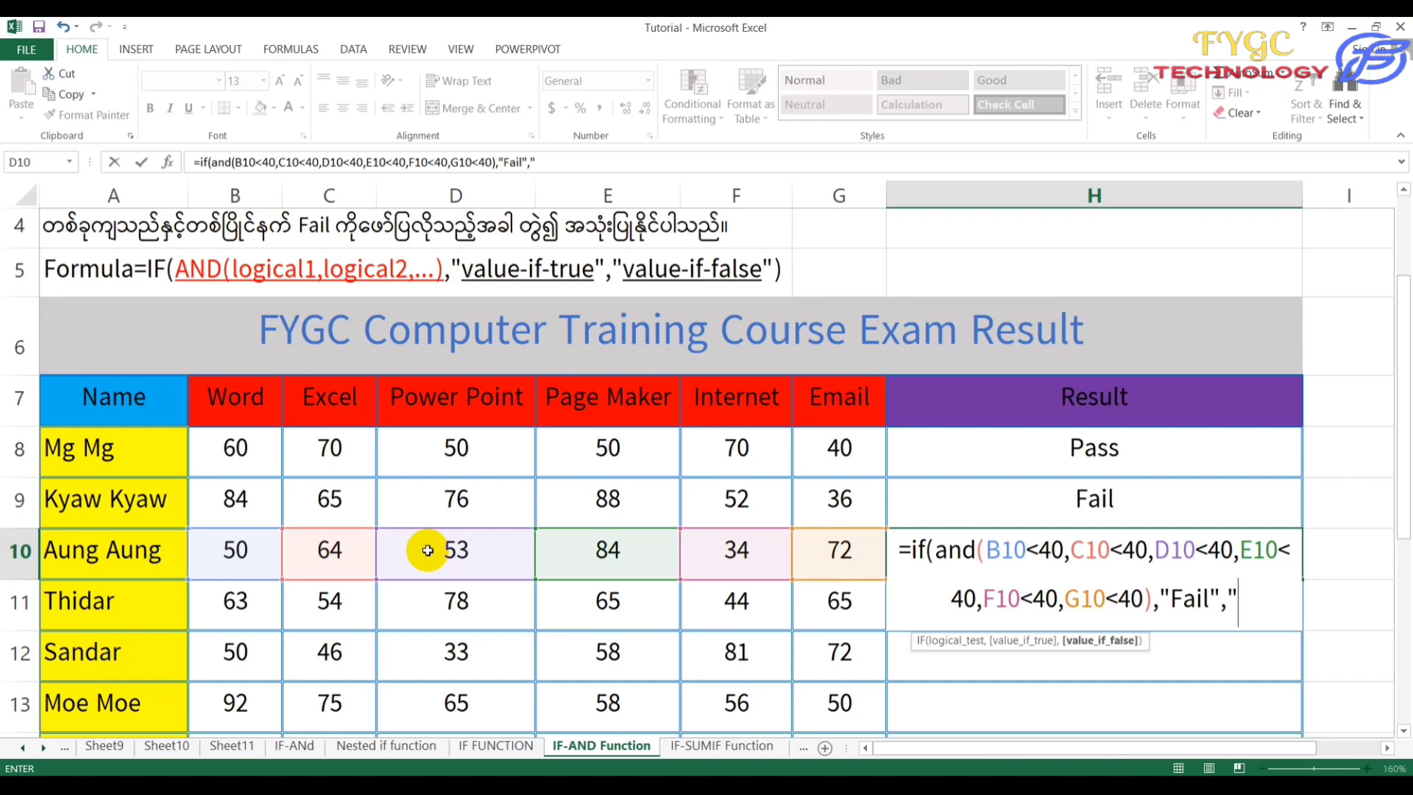
pyautogui.write('Pass")')
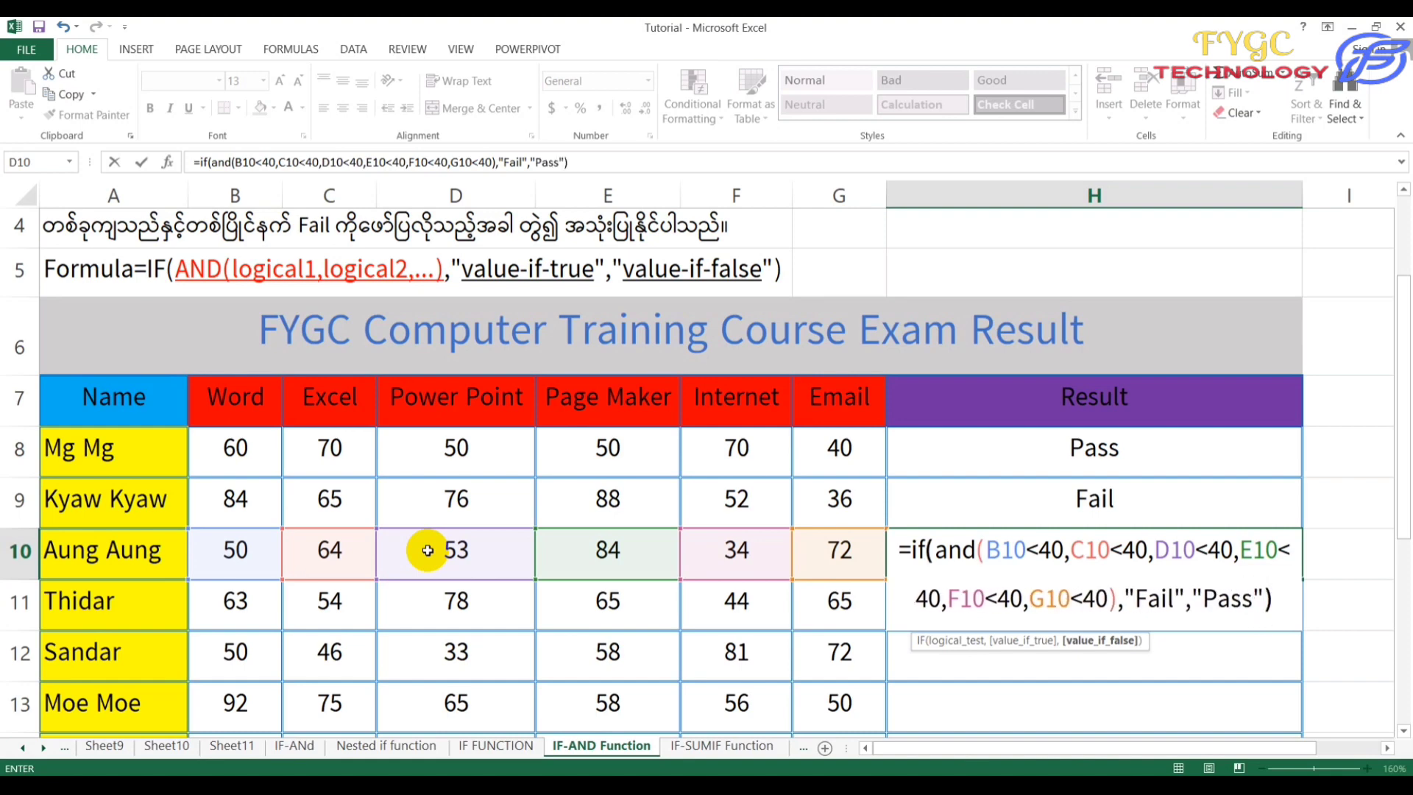
pyautogui.press('Return')
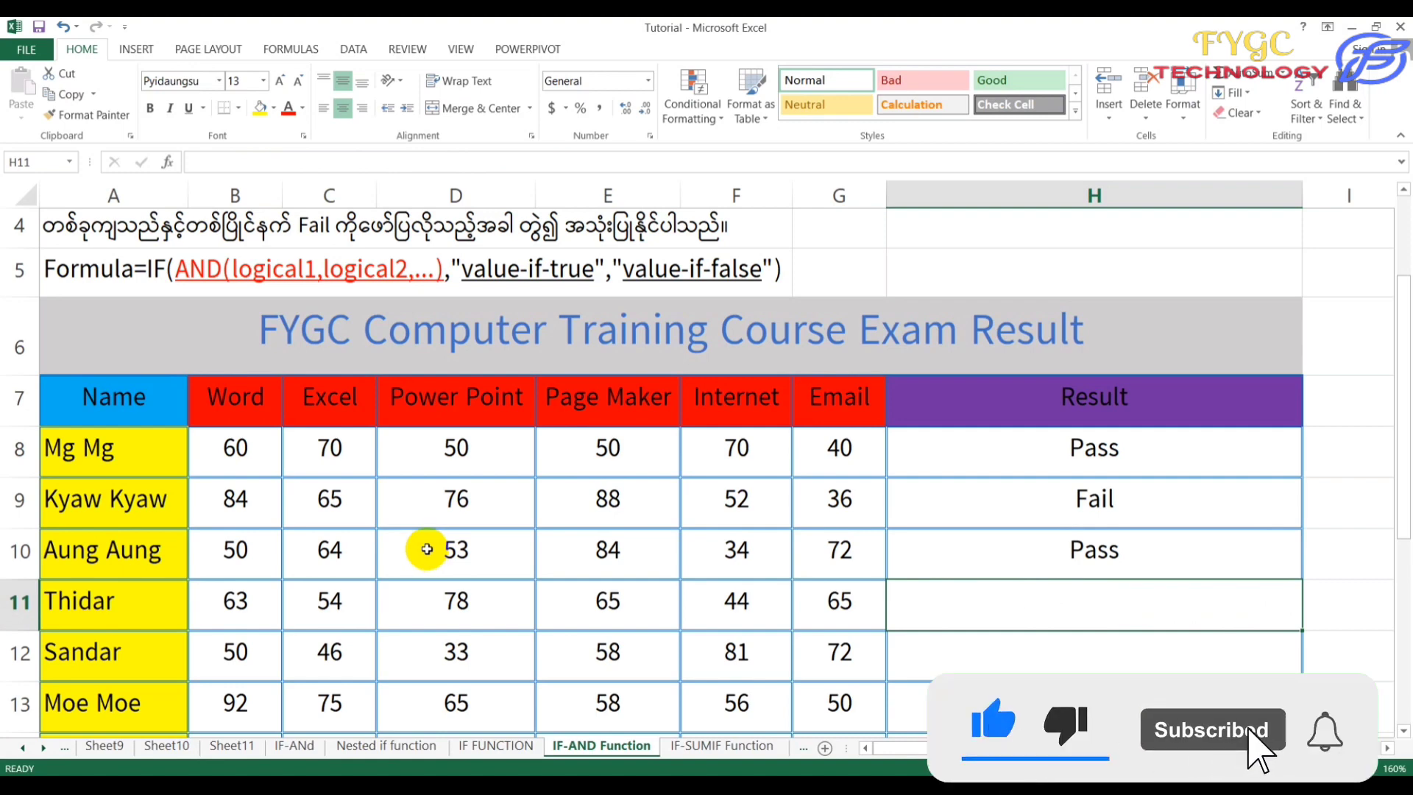
# Swap the result texts in the H10 formula, with "Pass" as value if true and "Fail" as value if false.
pyautogui.click(1003, 558)
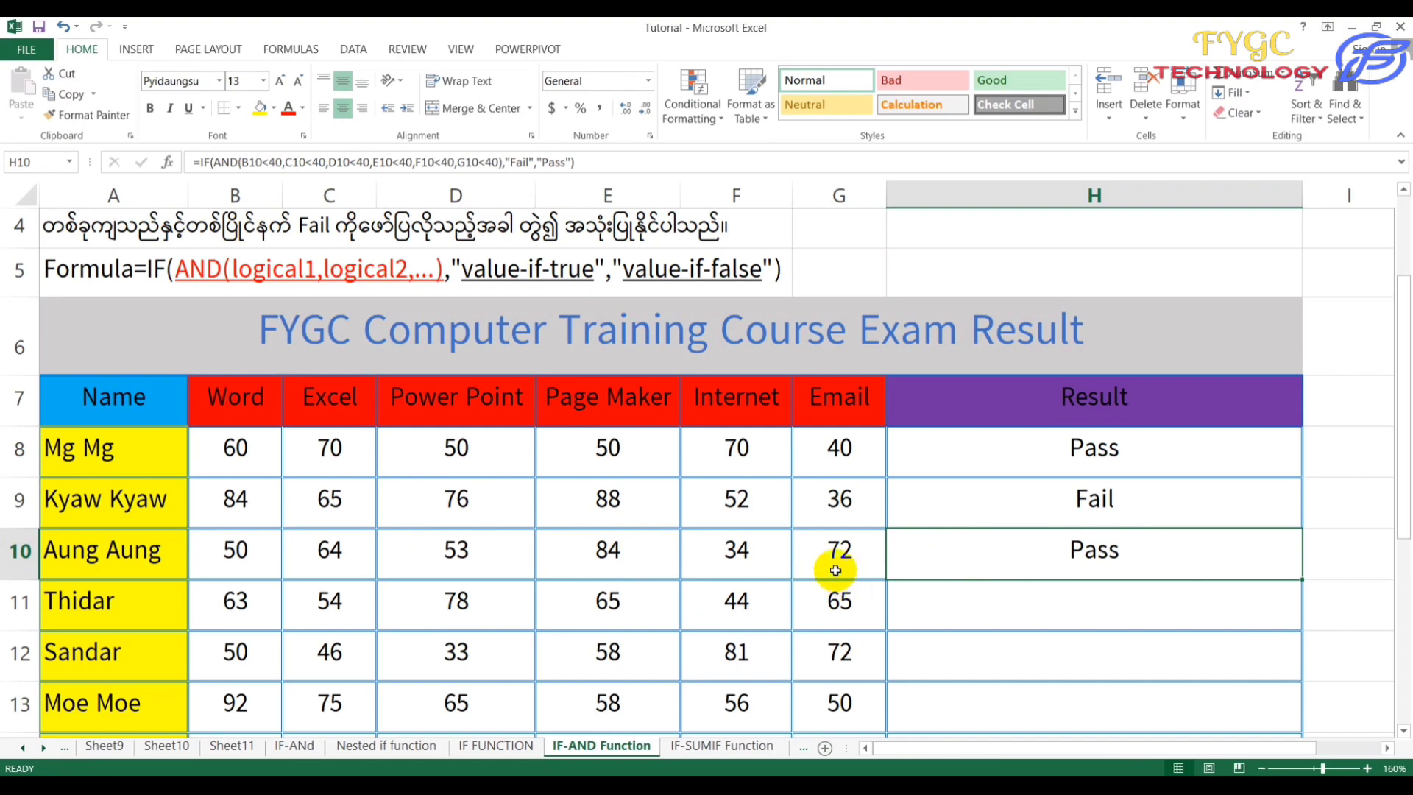
pyautogui.click(733, 558)
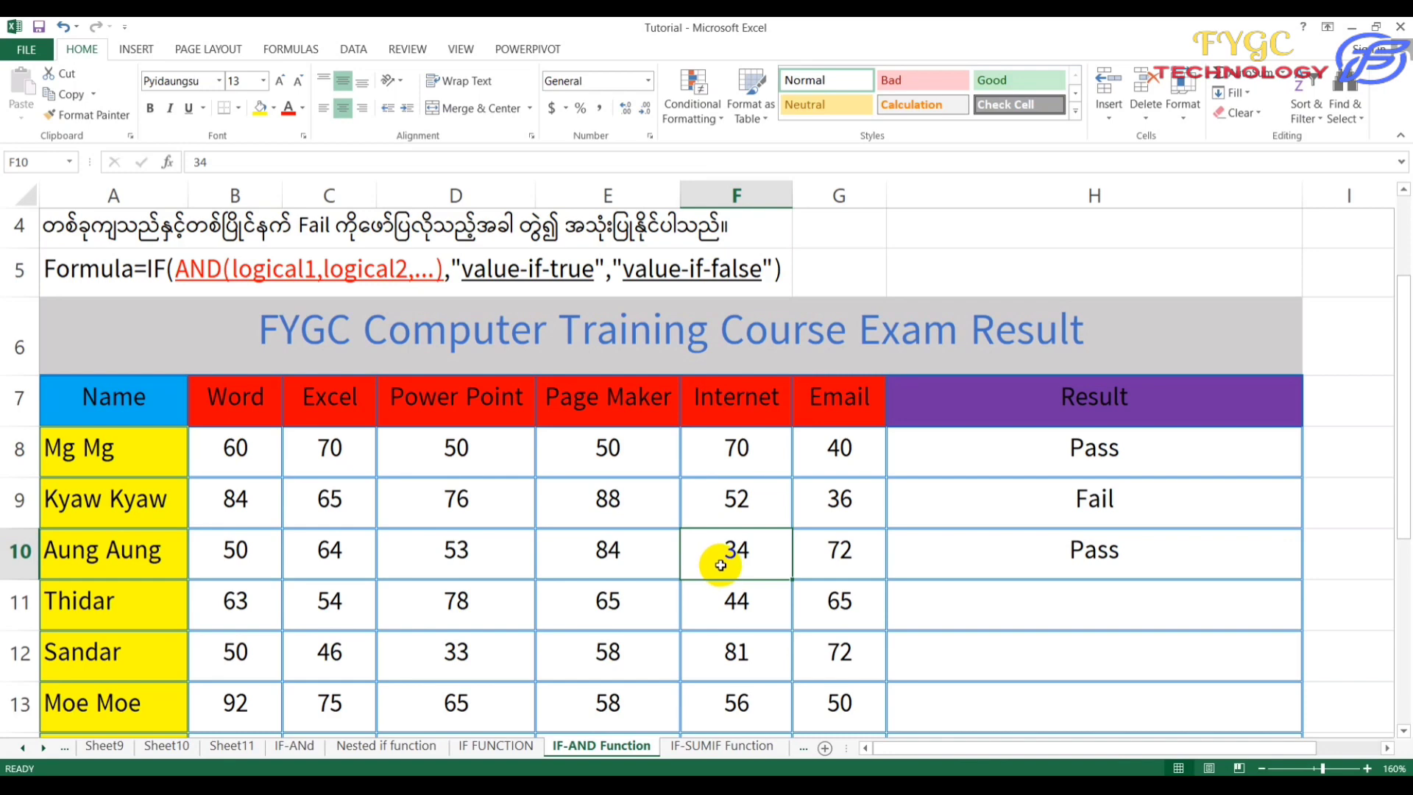
pyautogui.doubleClick(987, 558)
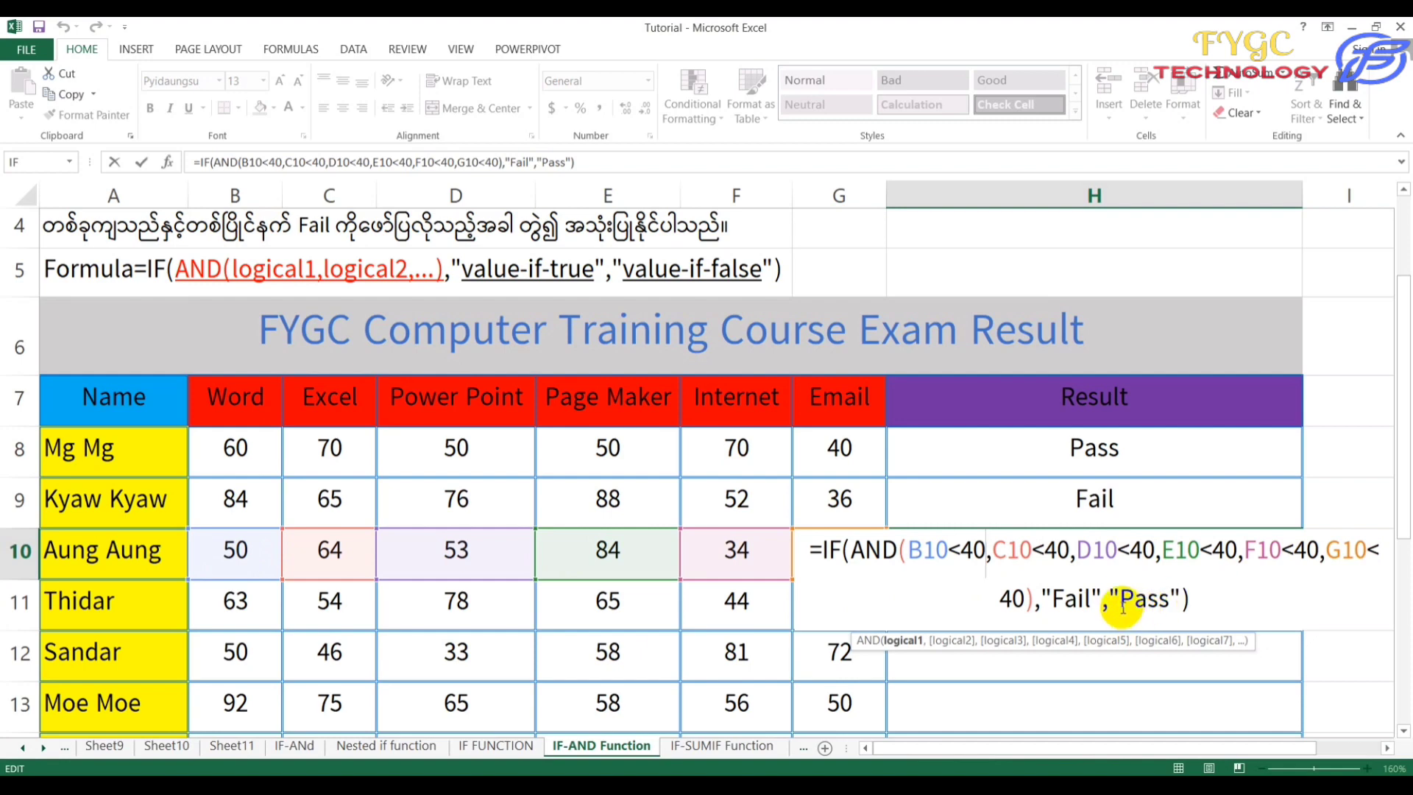
pyautogui.moveTo(1091, 600); pyautogui.dragTo(1047, 608)
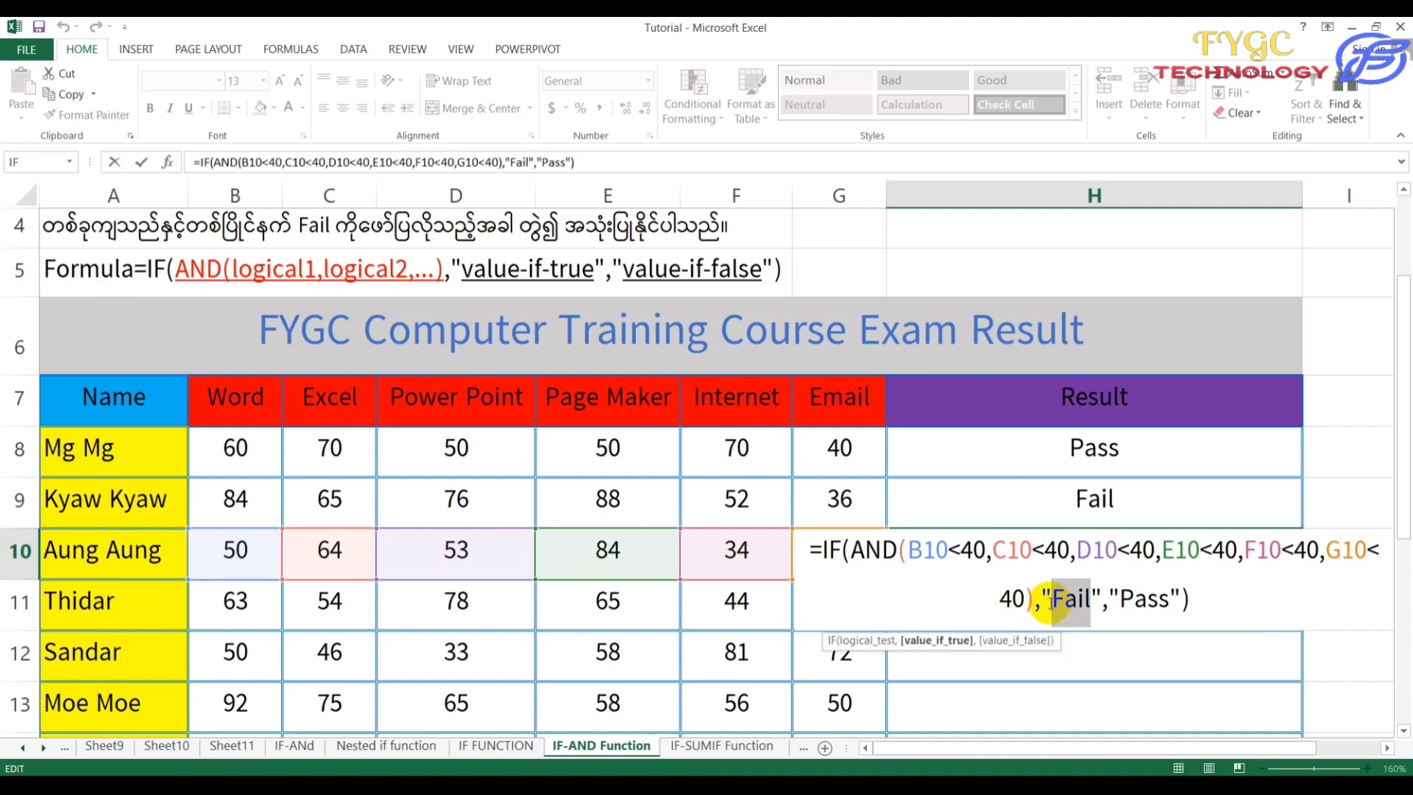
pyautogui.write('Pas')
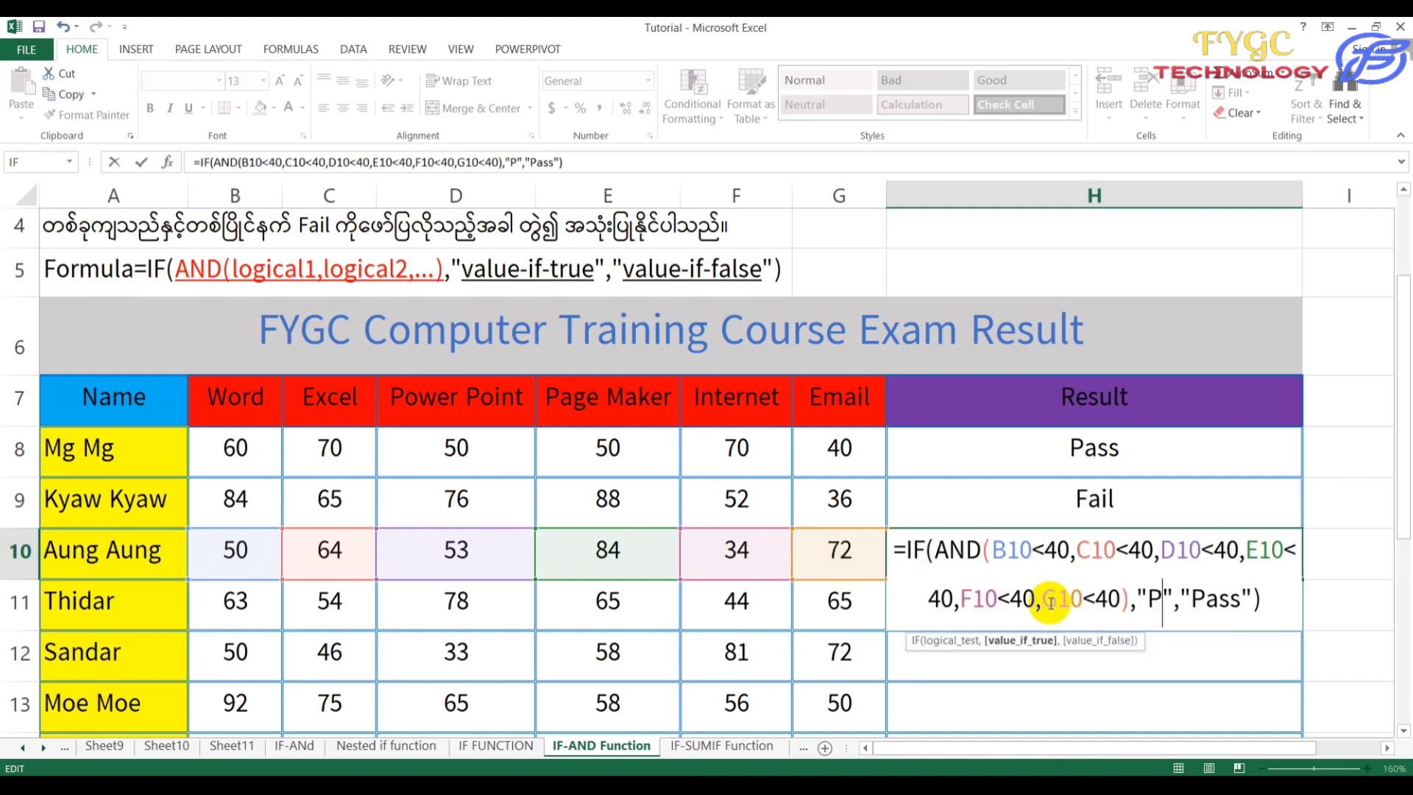
pyautogui.write('s')
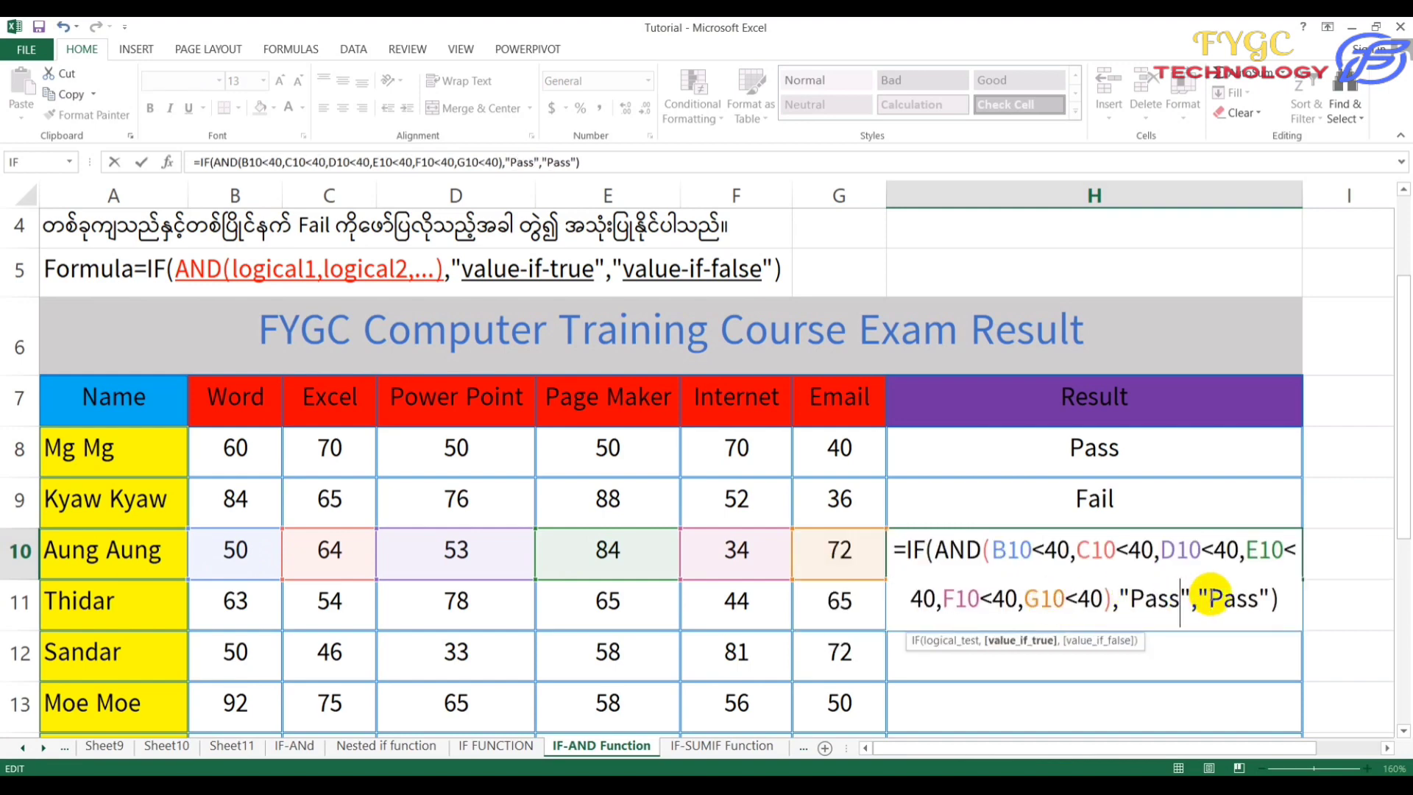
pyautogui.moveTo(1211, 602); pyautogui.dragTo(1259, 602)
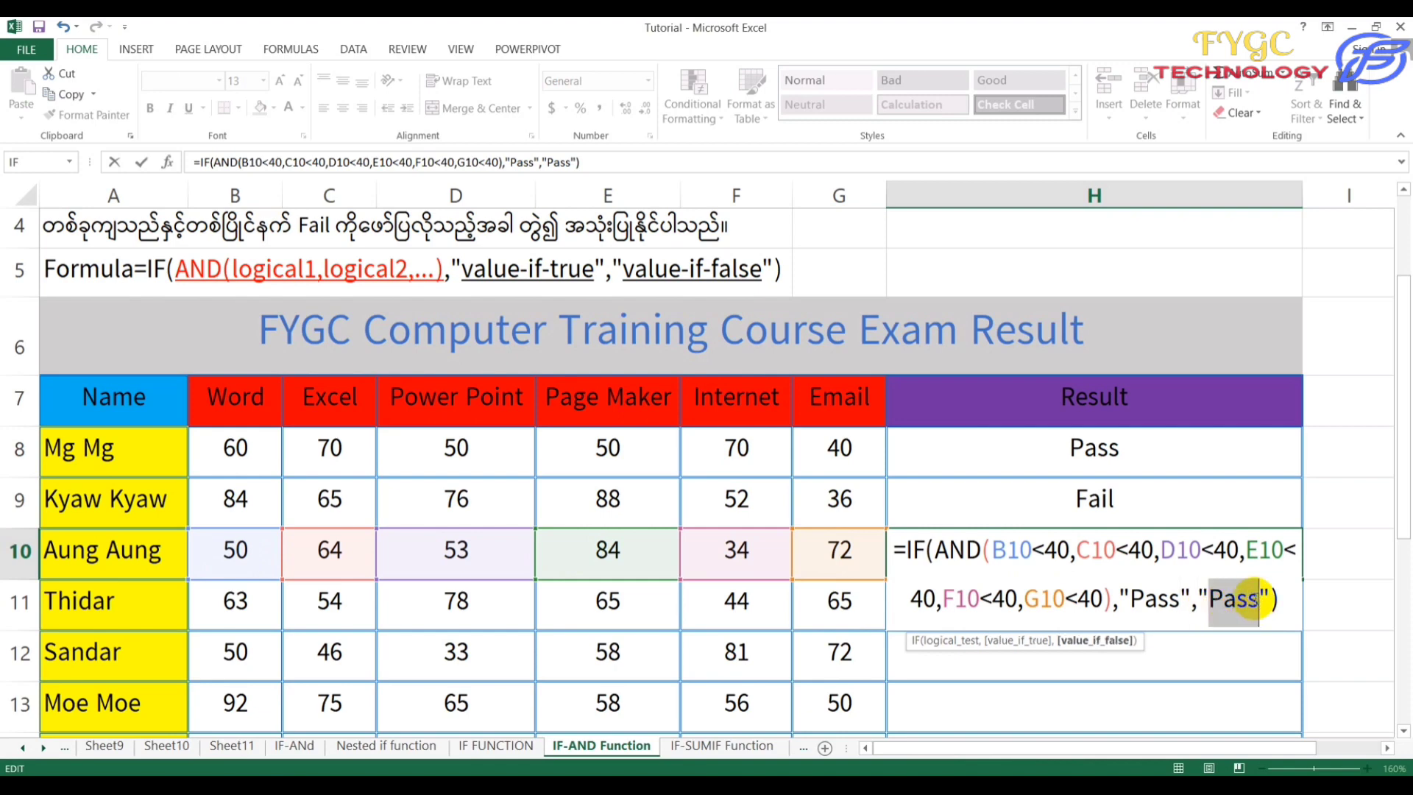
pyautogui.write('Fail')
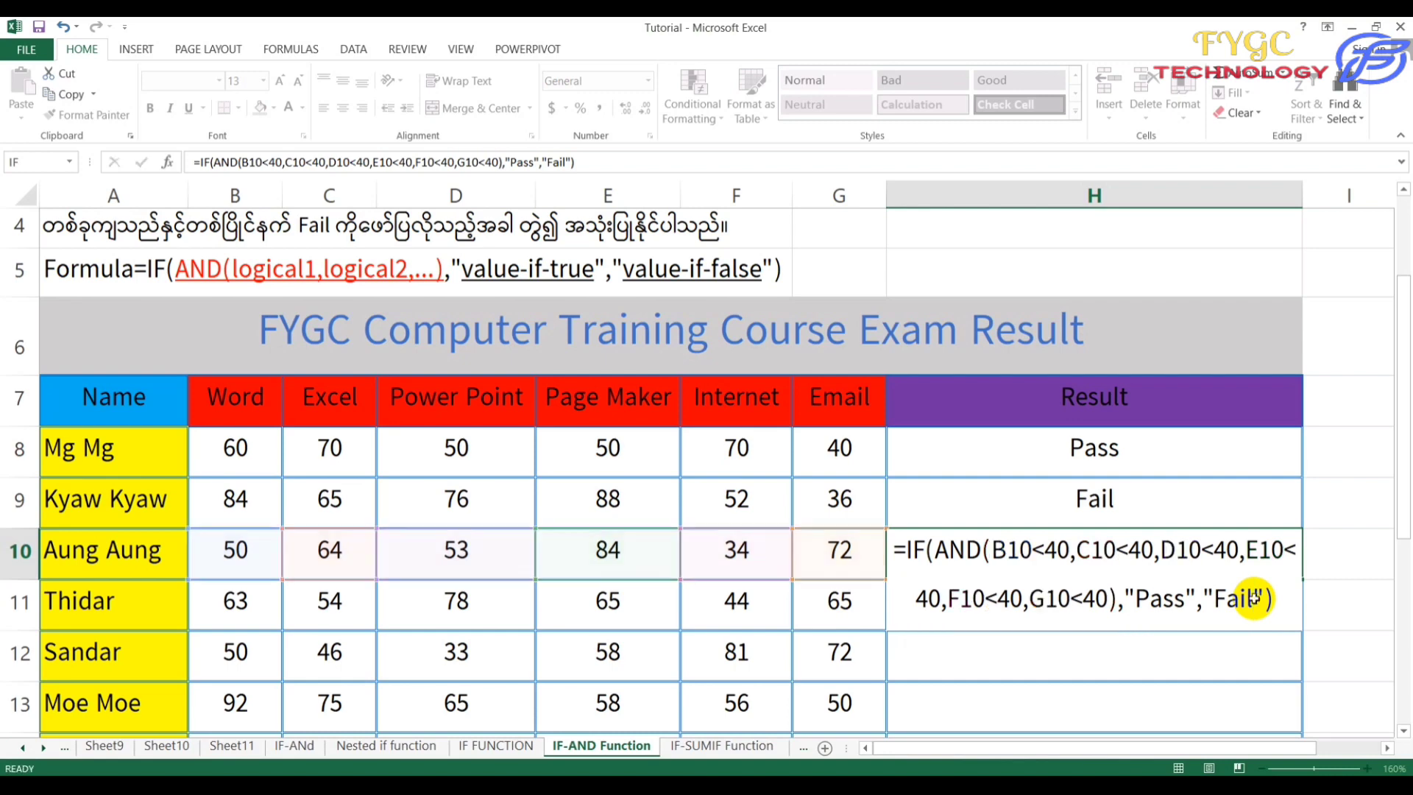
pyautogui.press('Return')
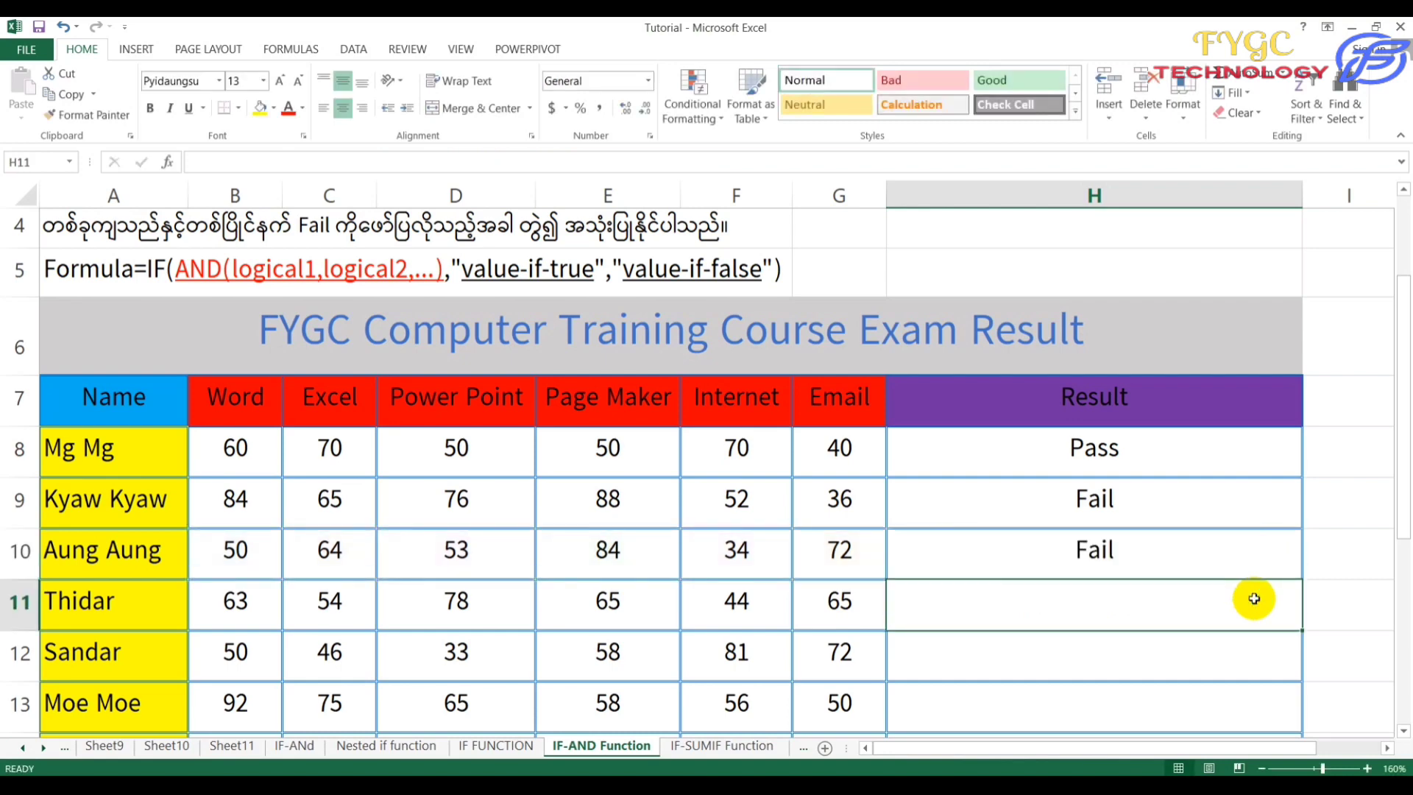
# Review the AND conditions and result values of the formula in H10, leaving it as entered.
pyautogui.click(1230, 550)
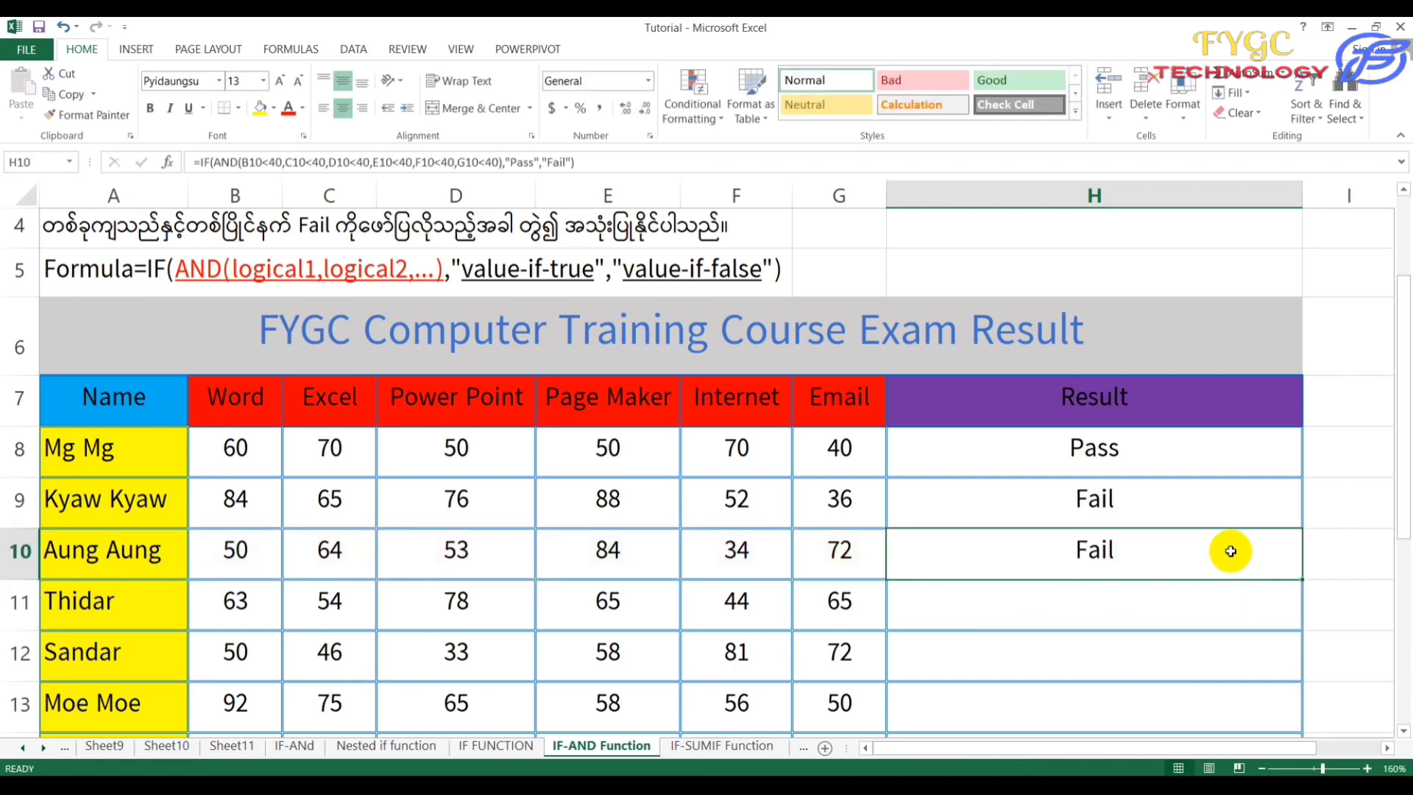
pyautogui.doubleClick(1150, 565)
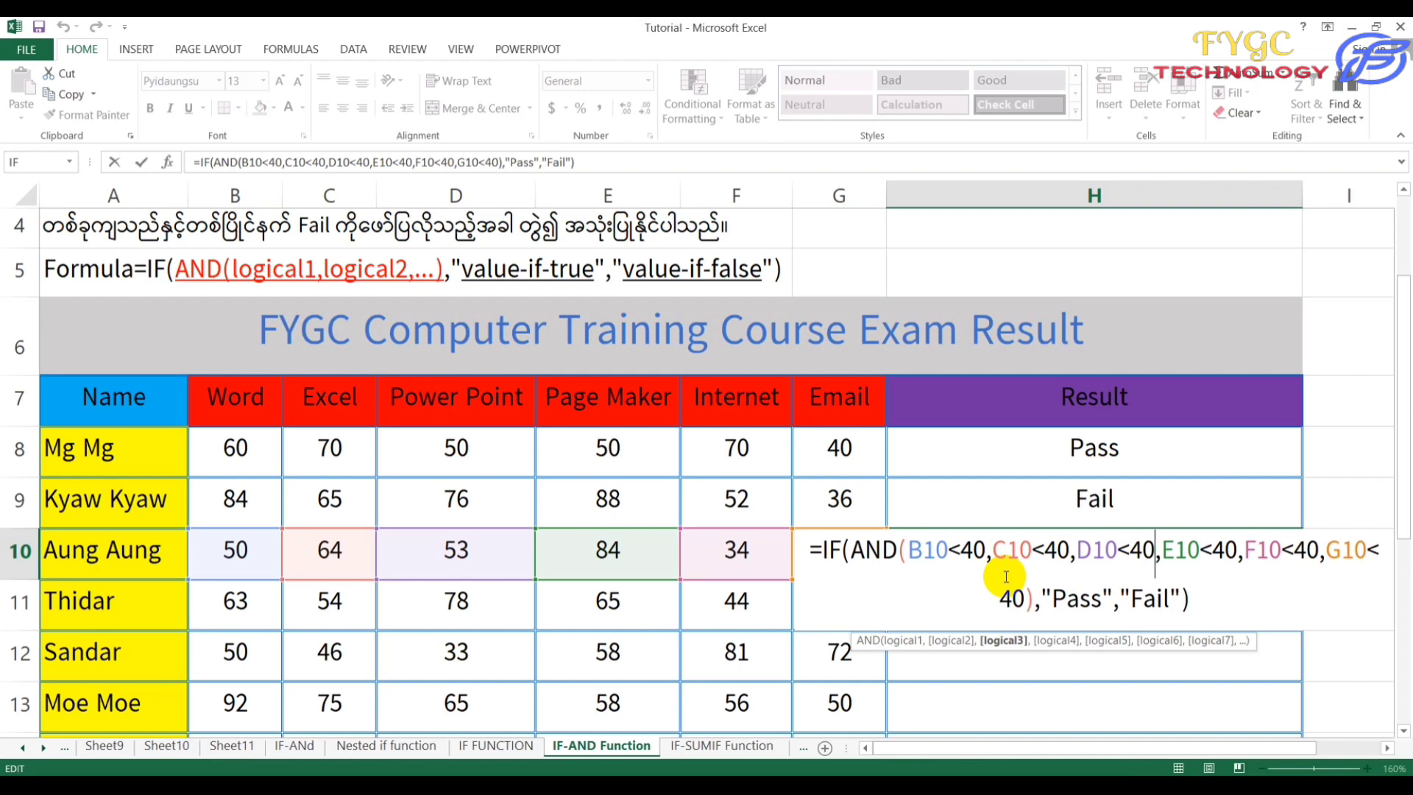
pyautogui.press('Return')
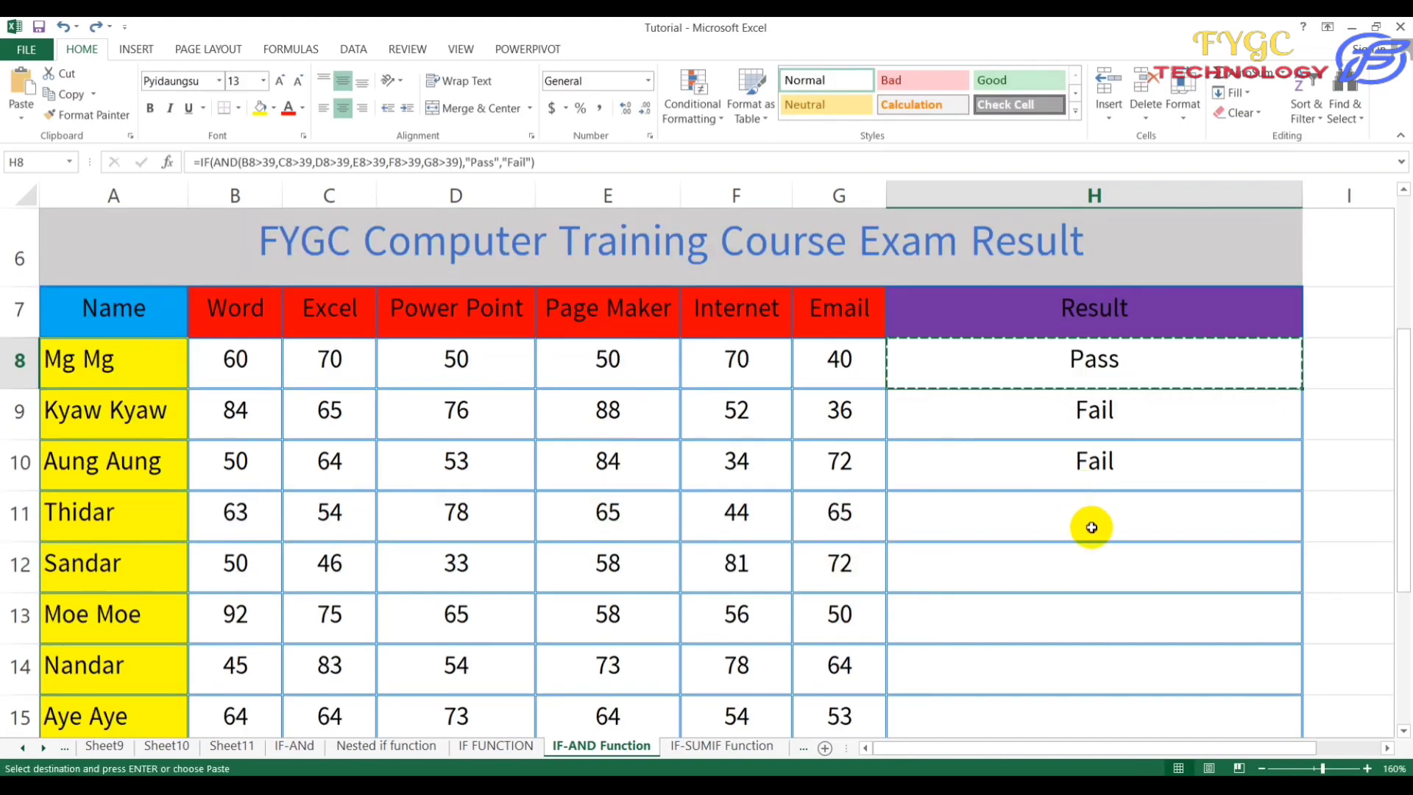
# Paste the copied H8 result formula into H11 and fill it down through H17.
pyautogui.click(1091, 527)
pyautogui.hotkey('ctrl', 'v')
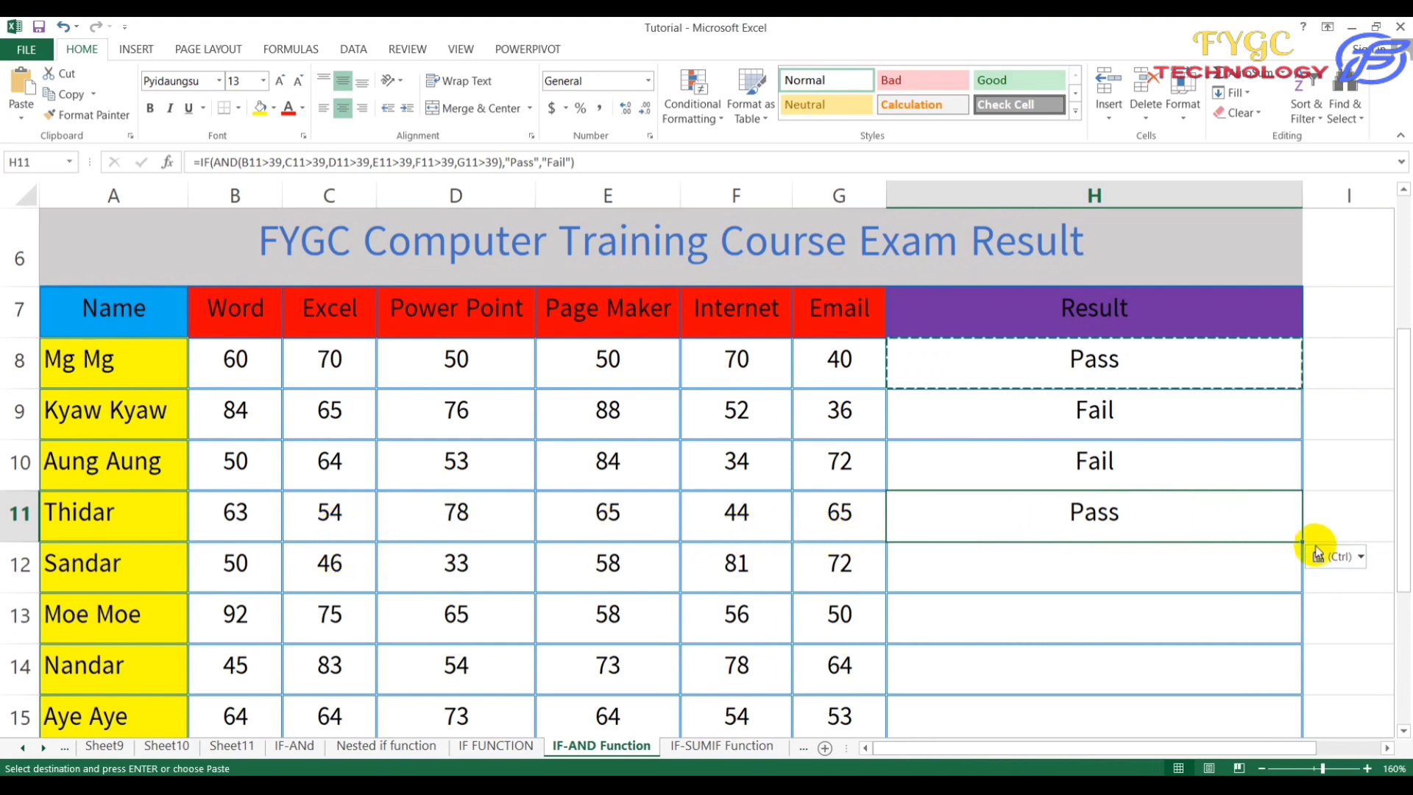
pyautogui.moveTo(1301, 543); pyautogui.dragTo(1302, 646)
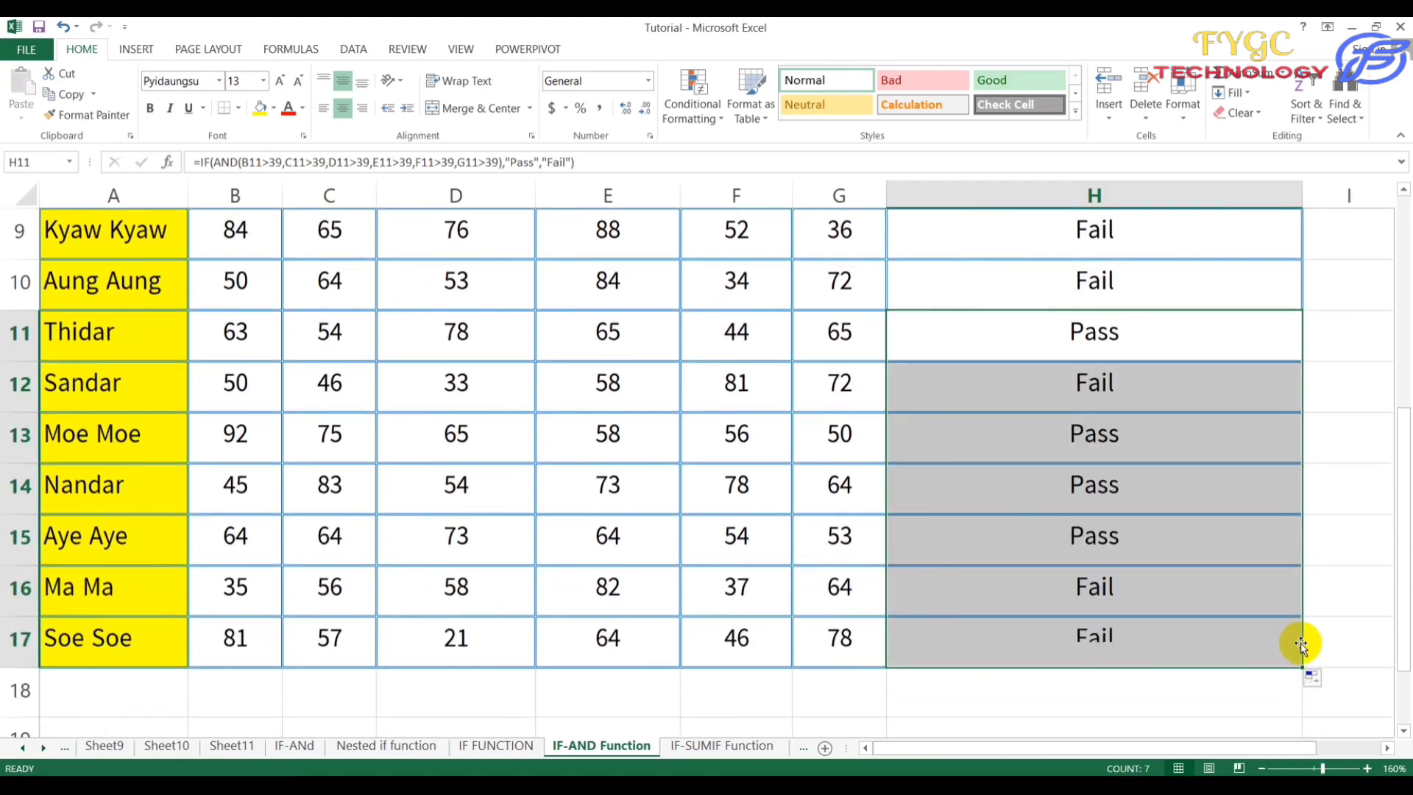
# Inspect the filled formula in H12 and compare it with the <40 formula in H10.
pyautogui.click(1055, 386)
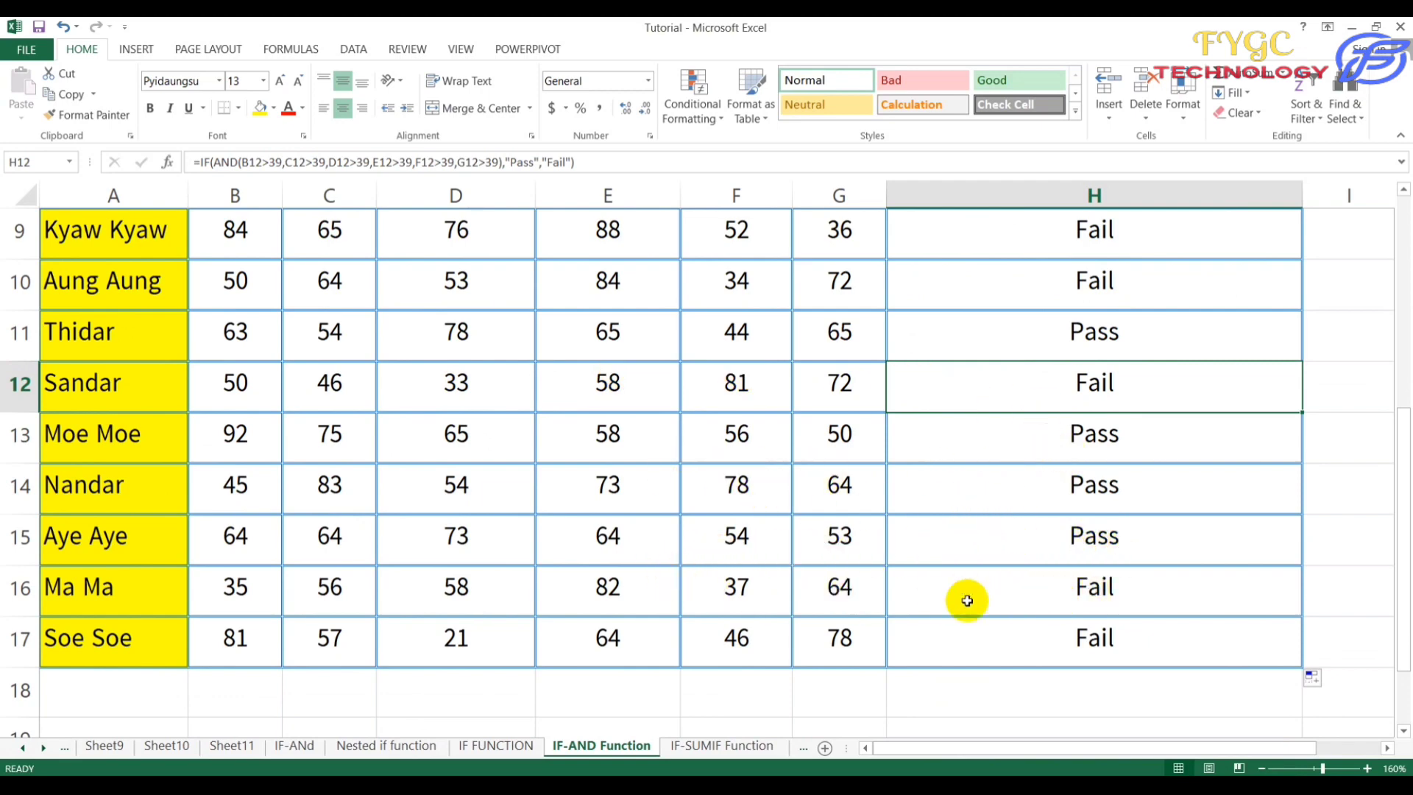
pyautogui.scroll(2, 1075, 619)
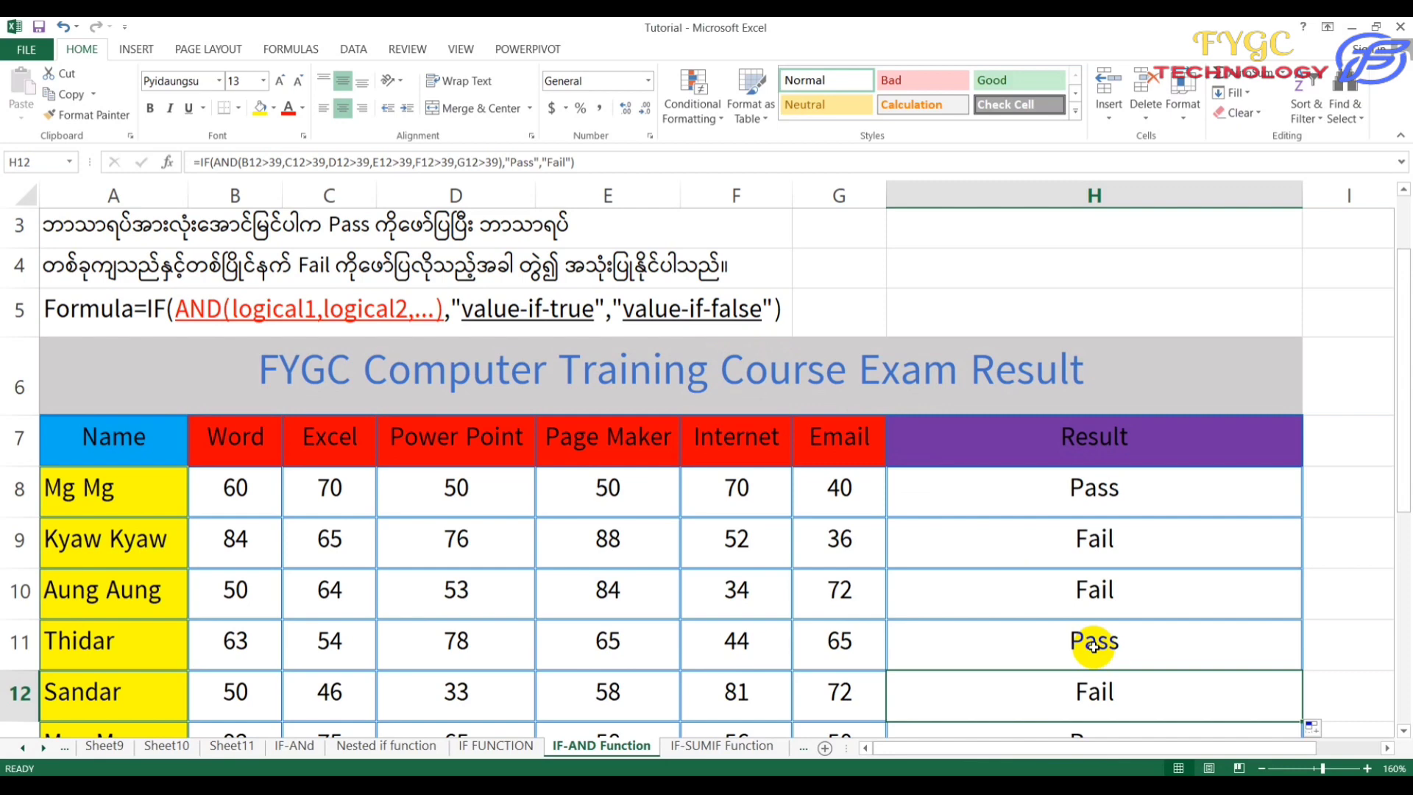
pyautogui.click(1106, 609)
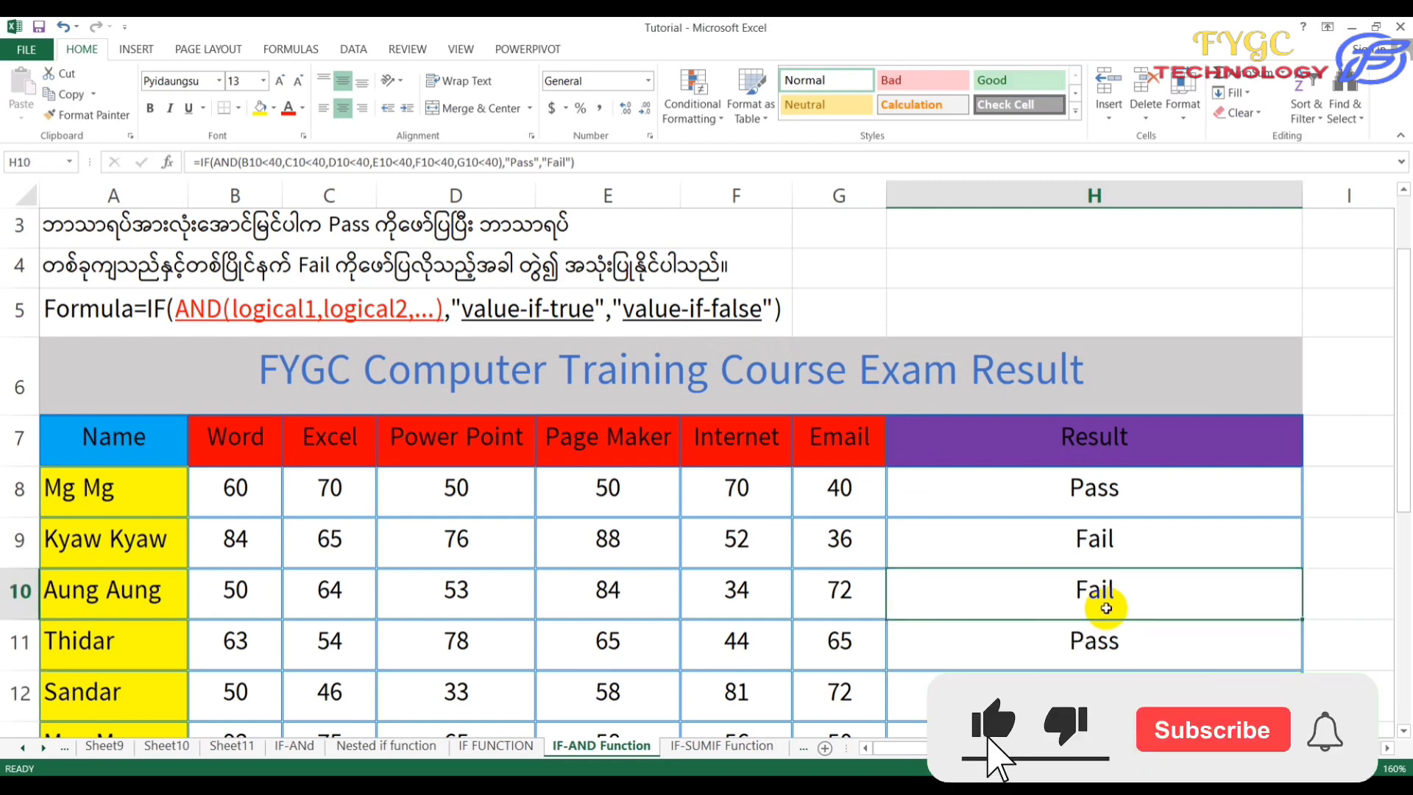